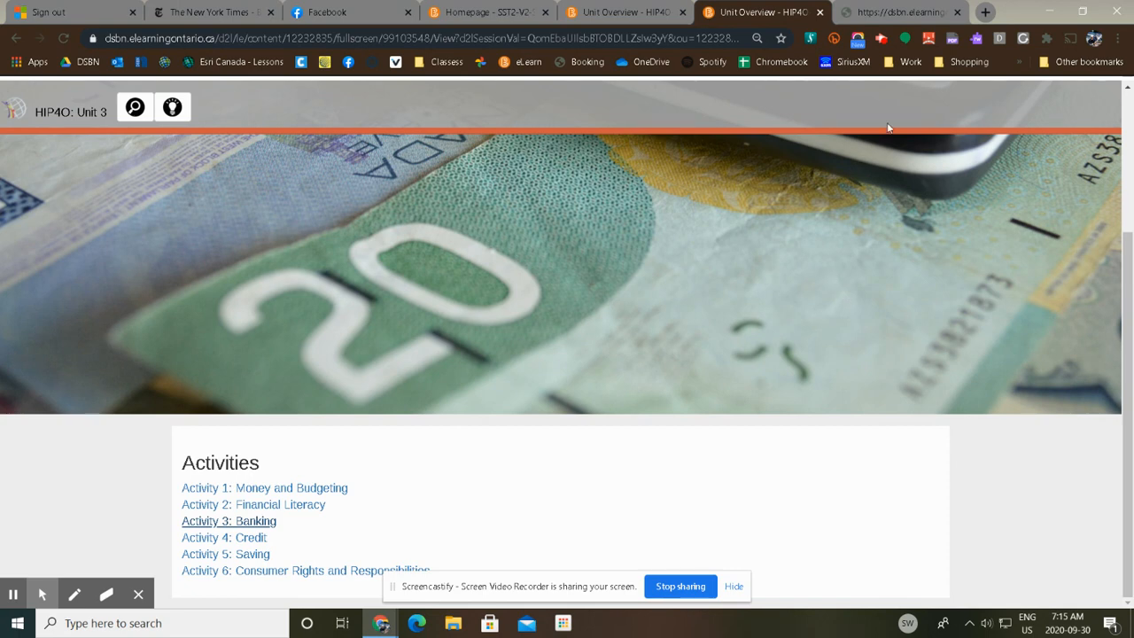
# - Open the rubric of the Account Comparison task in the Unit 3 Activity 3 consolidation section
pyautogui.click(893, 9)
pyautogui.moveTo(1129, 543); pyautogui.dragTo(1097, 589)
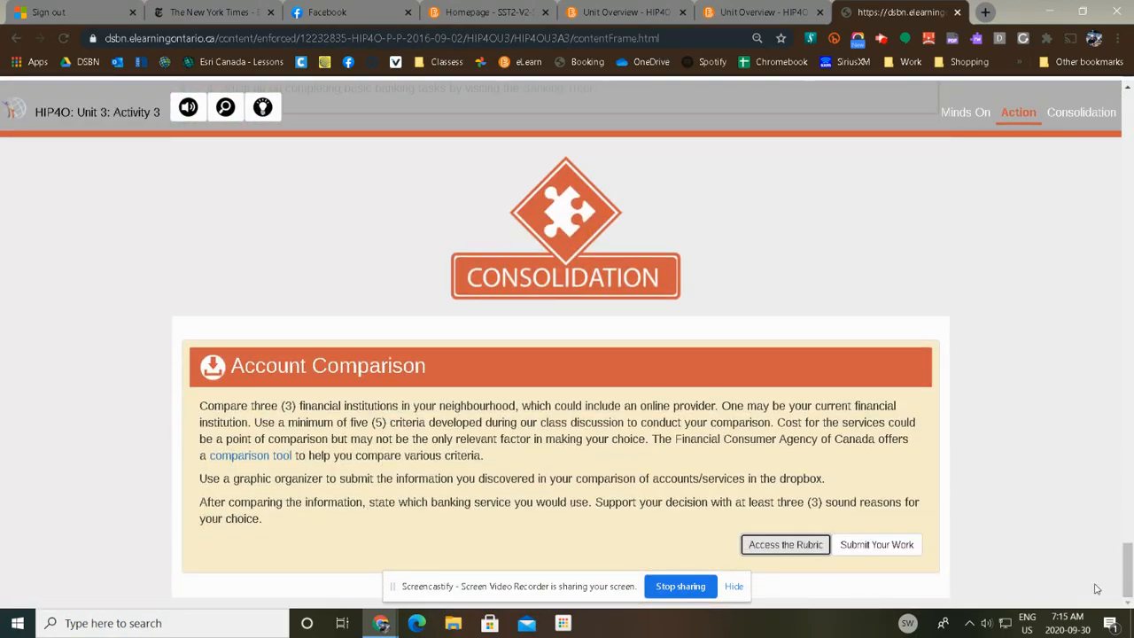
pyautogui.click(785, 544)
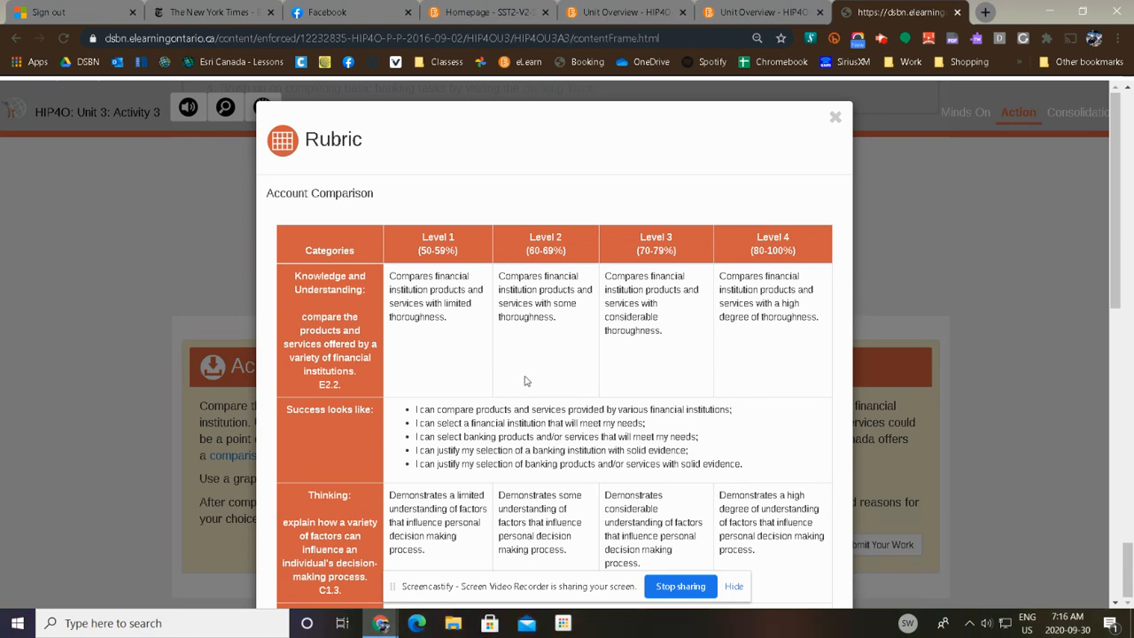
# - Create a new rubric in the Rubrics tool of the SST2-V2-Success-White course
pyautogui.click(494, 11)
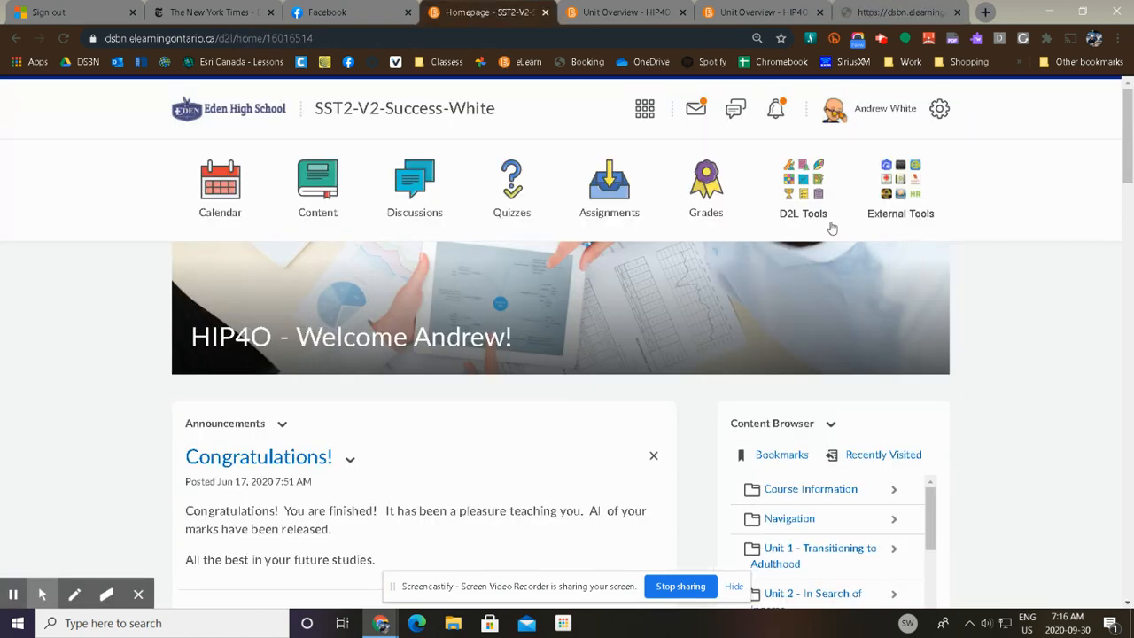
pyautogui.click(803, 184)
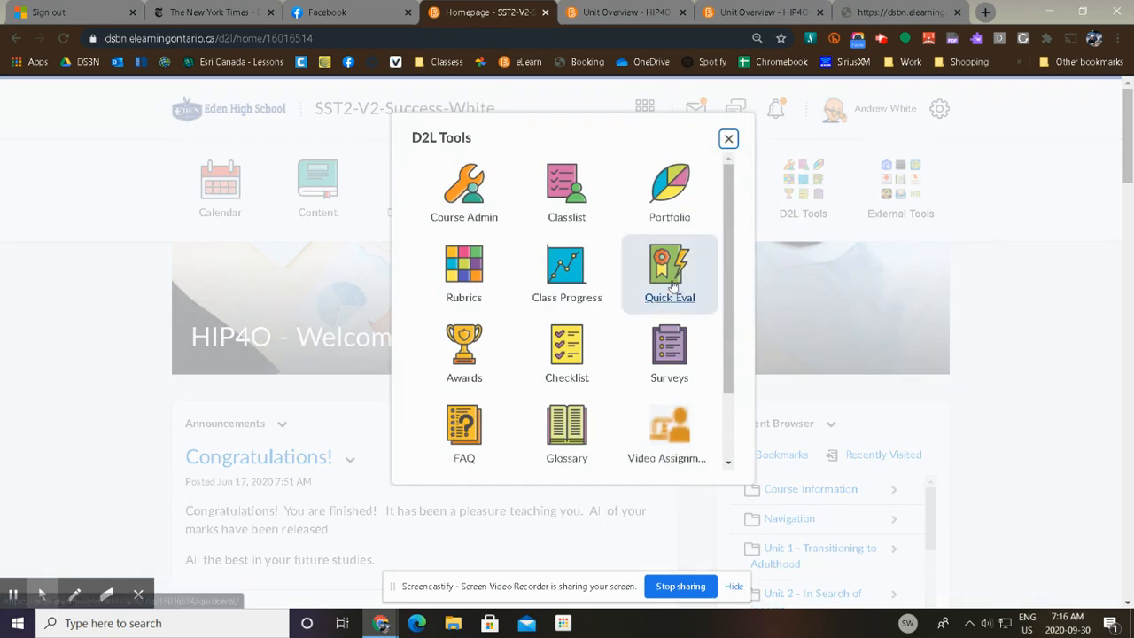
pyautogui.click(461, 271)
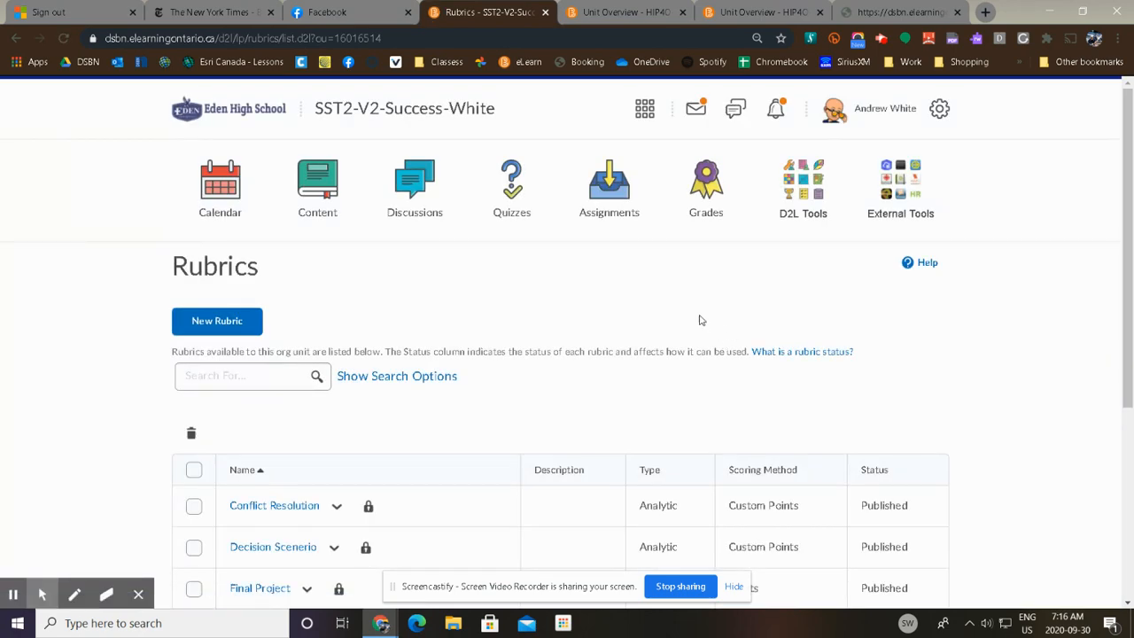
pyautogui.click(207, 321)
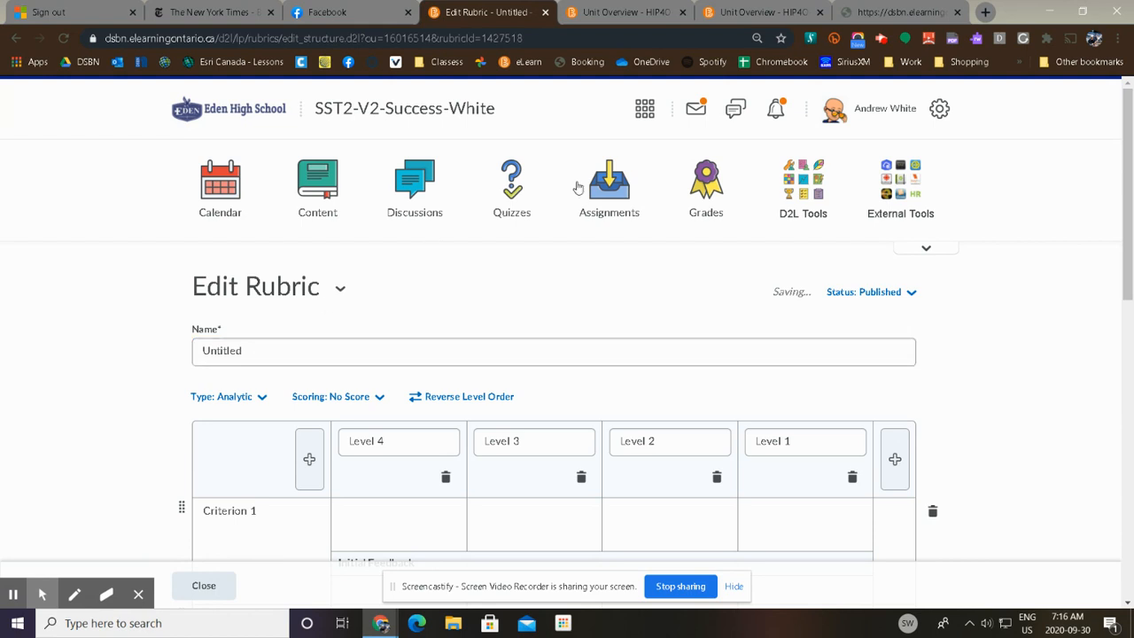
# - Name the new rubric Account Comparison, matching the title of the activity's rubric
pyautogui.click(937, 8)
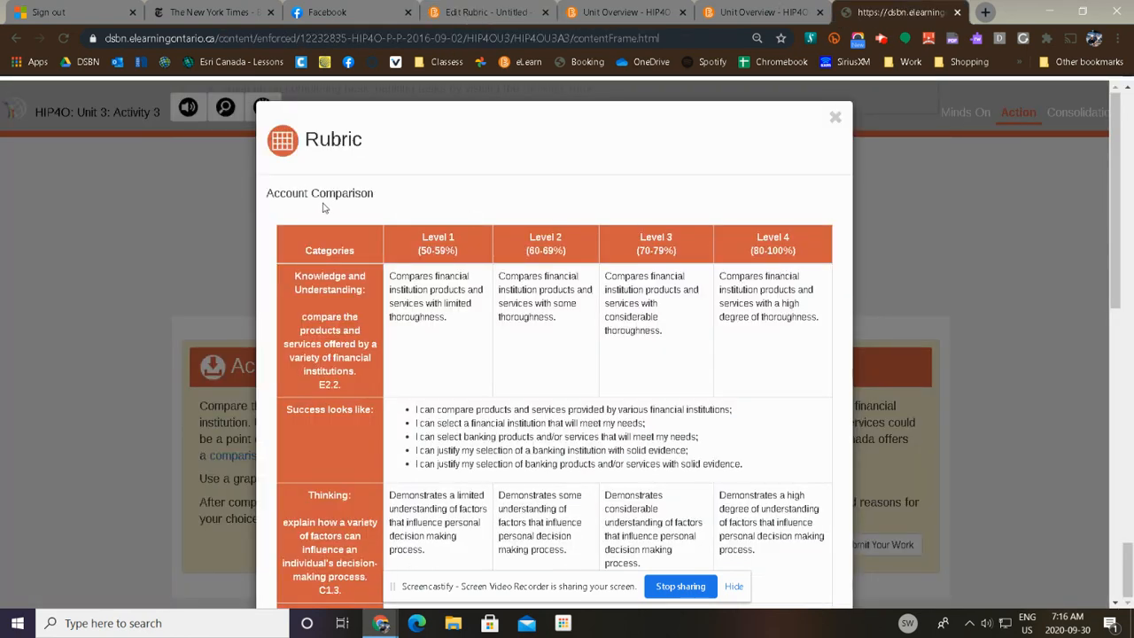
pyautogui.click(484, 9)
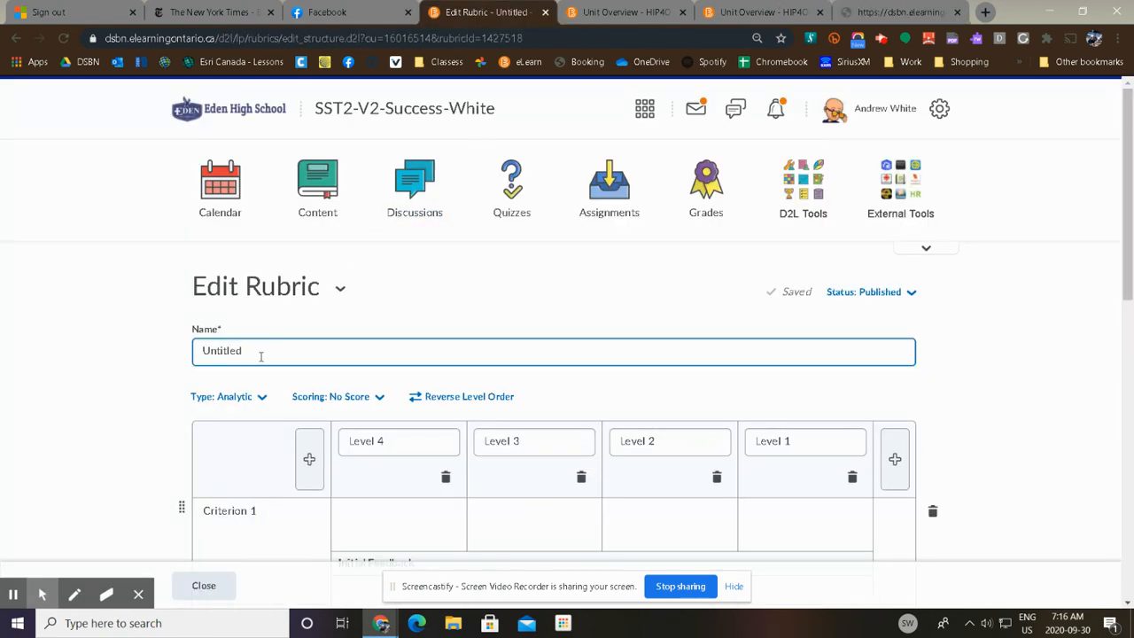
pyautogui.moveTo(262, 357); pyautogui.dragTo(126, 356)
pyautogui.write('Account Comparison')
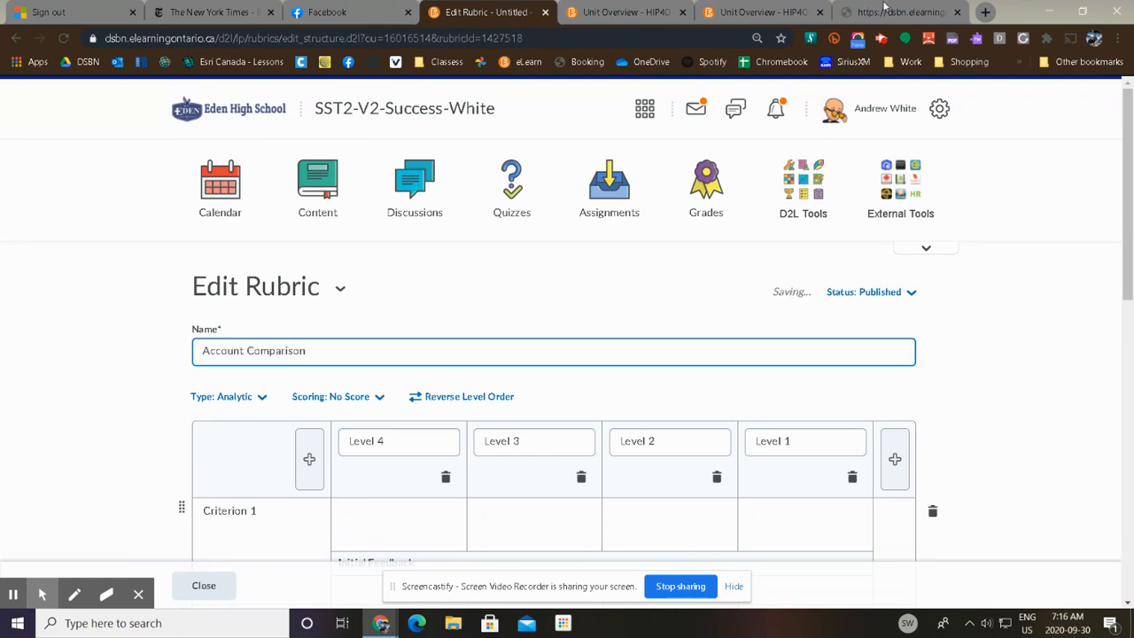
# - Check the categories in the activity's rubric and delete Criterion 3 and Criterion 4 from the new rubric
pyautogui.click(884, 9)
pyautogui.scroll(-1, 596, 452)
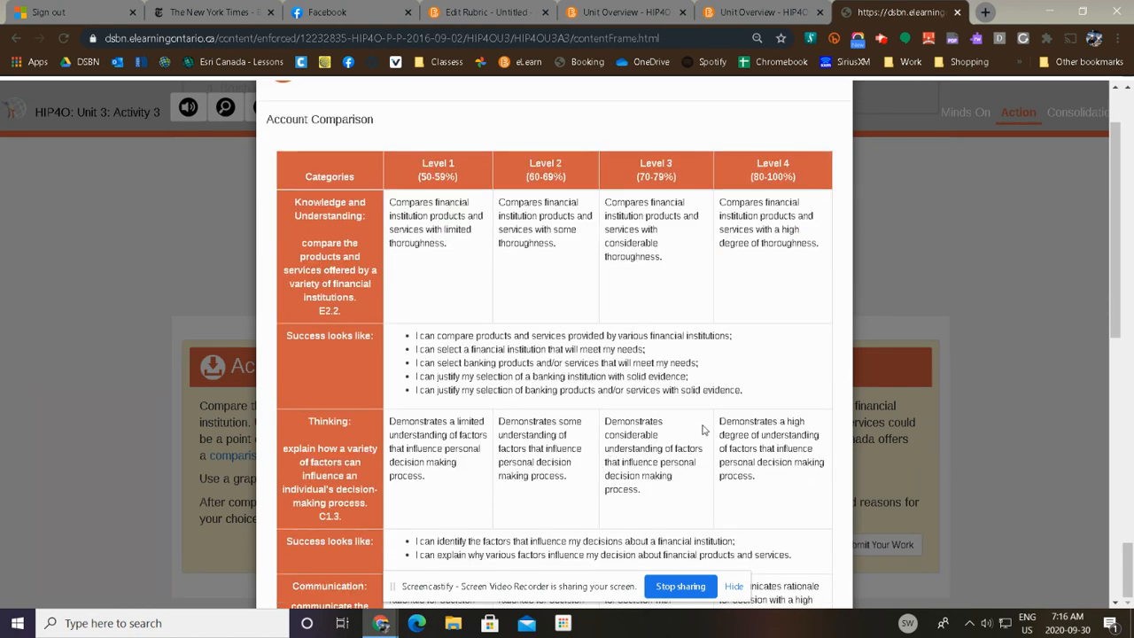
pyautogui.scroll(1, 733, 344)
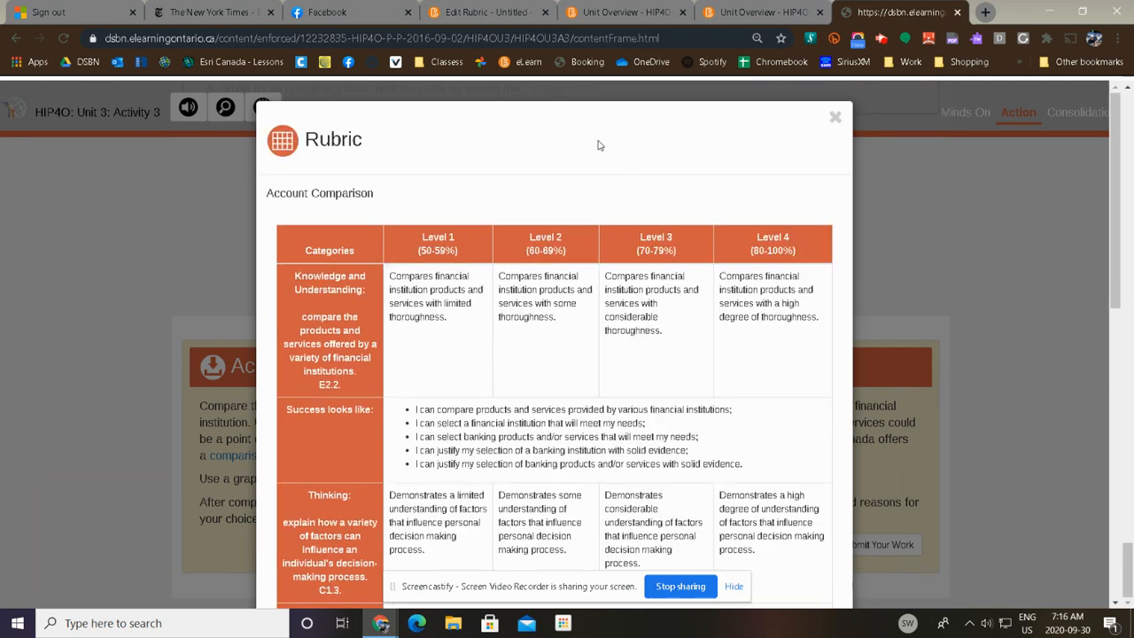
pyautogui.click(496, 11)
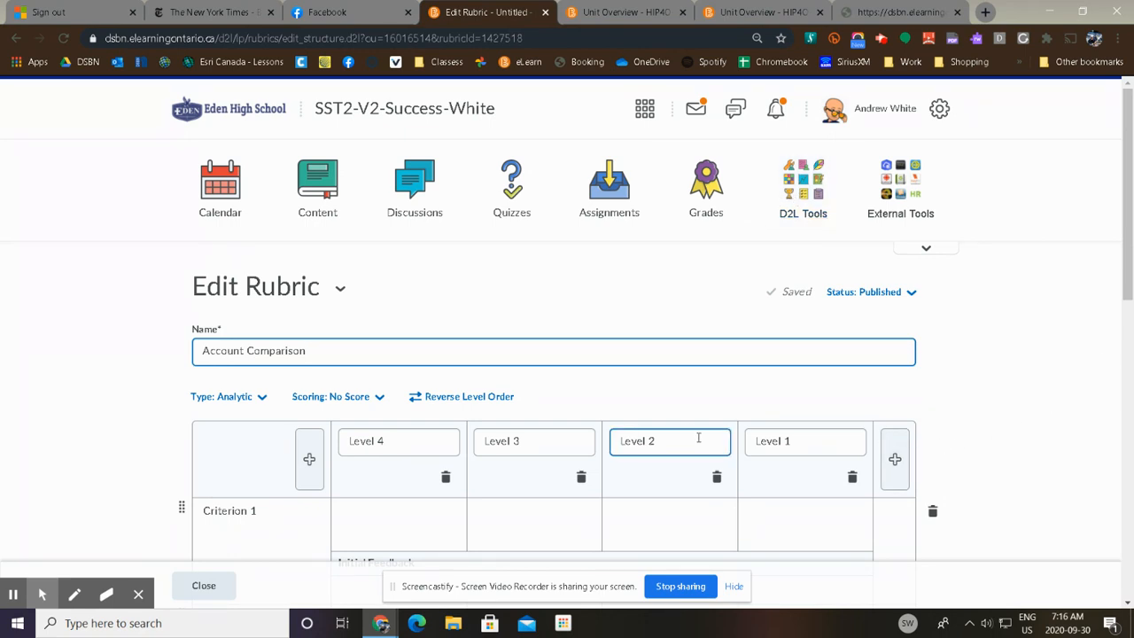
pyautogui.scroll(-4, 719, 387)
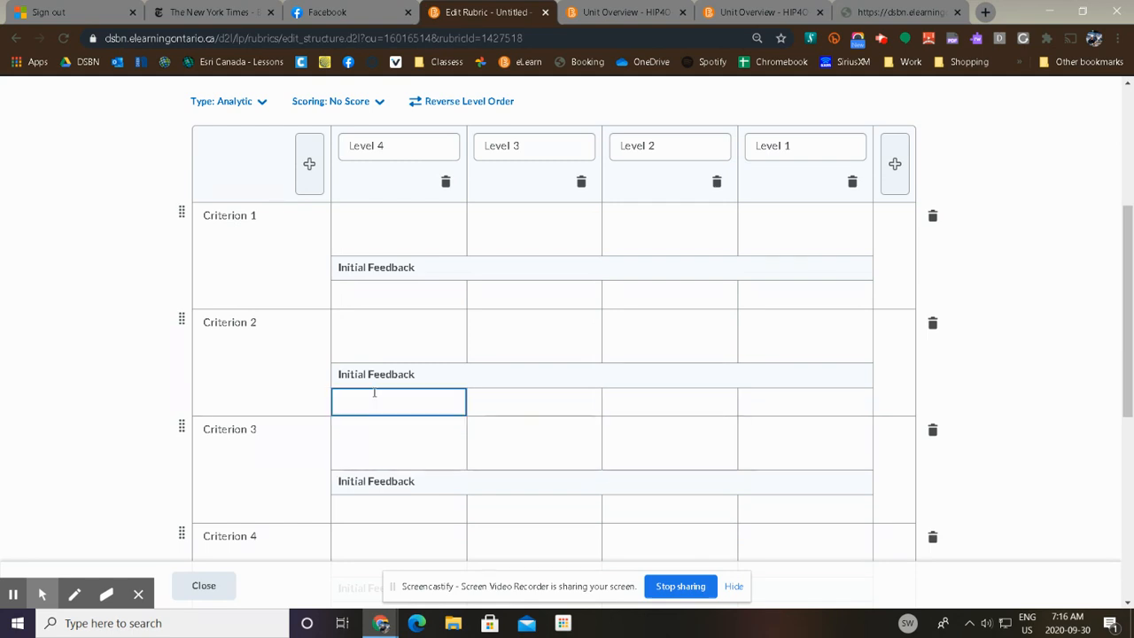
pyautogui.scroll(-1, 375, 366)
pyautogui.scroll(-1, 375, 367)
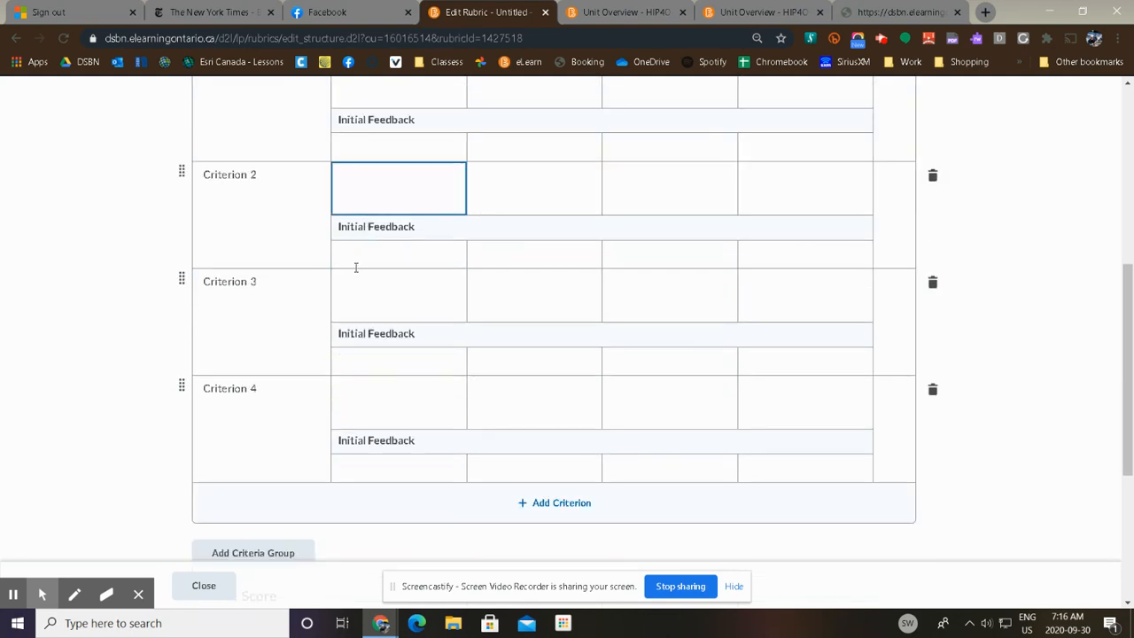
pyautogui.scroll(3, 344, 239)
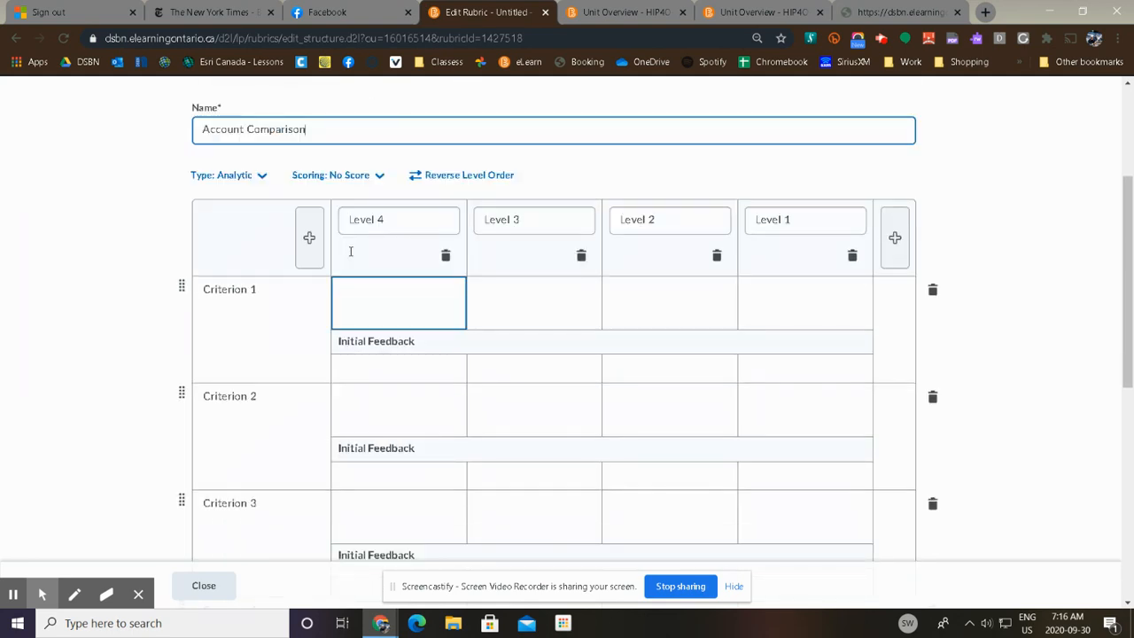
pyautogui.click(932, 505)
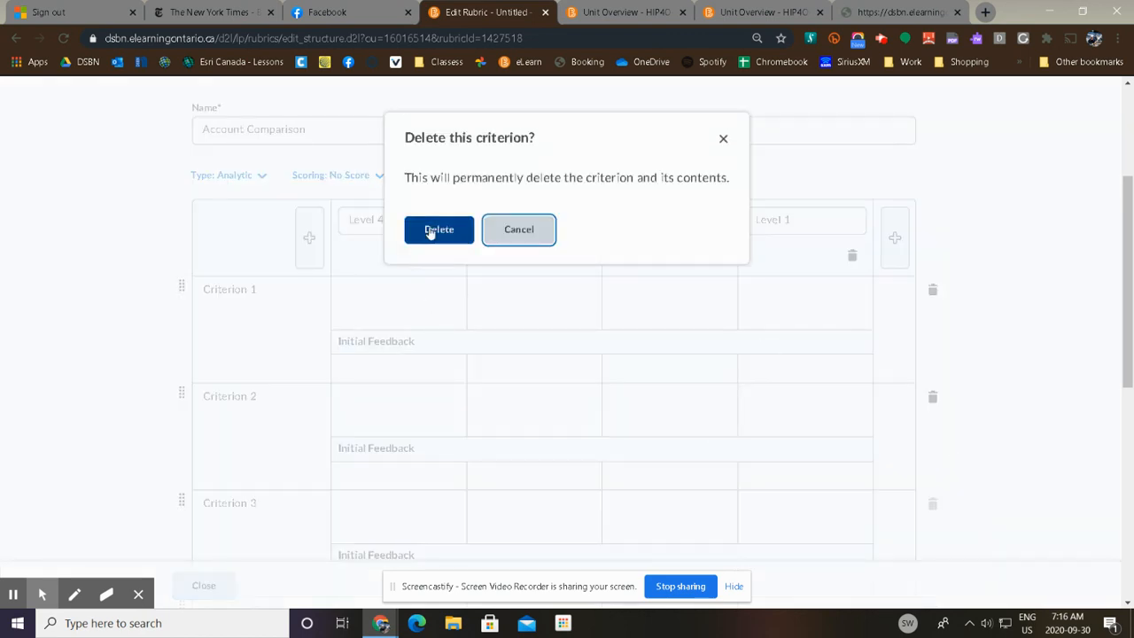
pyautogui.click(435, 228)
pyautogui.click(933, 503)
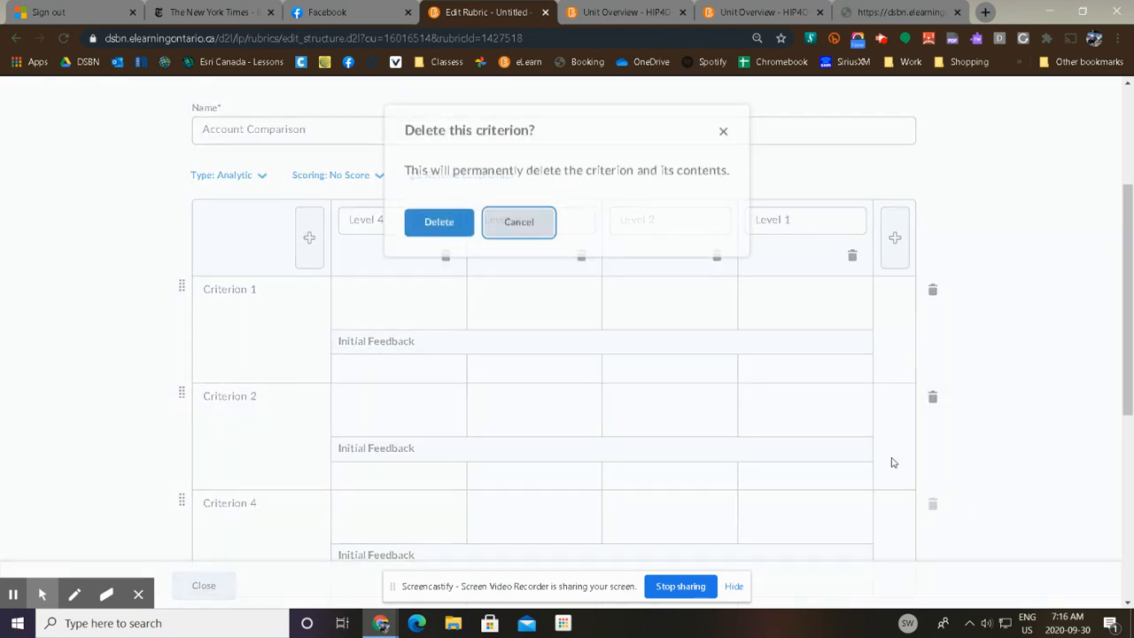
pyautogui.click(438, 230)
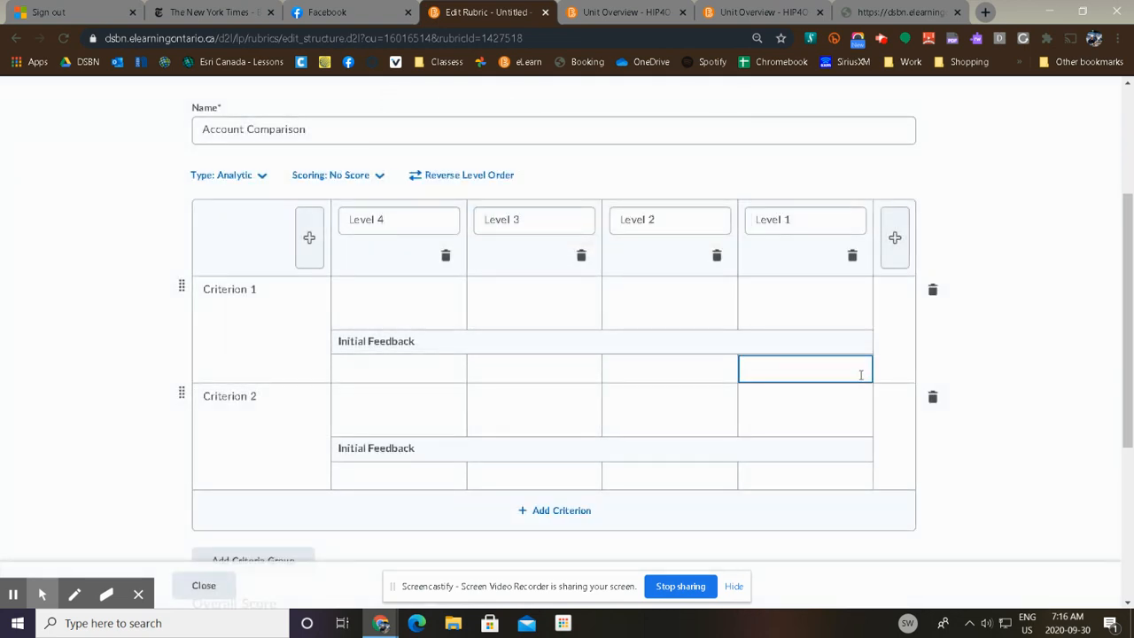
# - Set the rubric's scoring method to Points
pyautogui.click(350, 219)
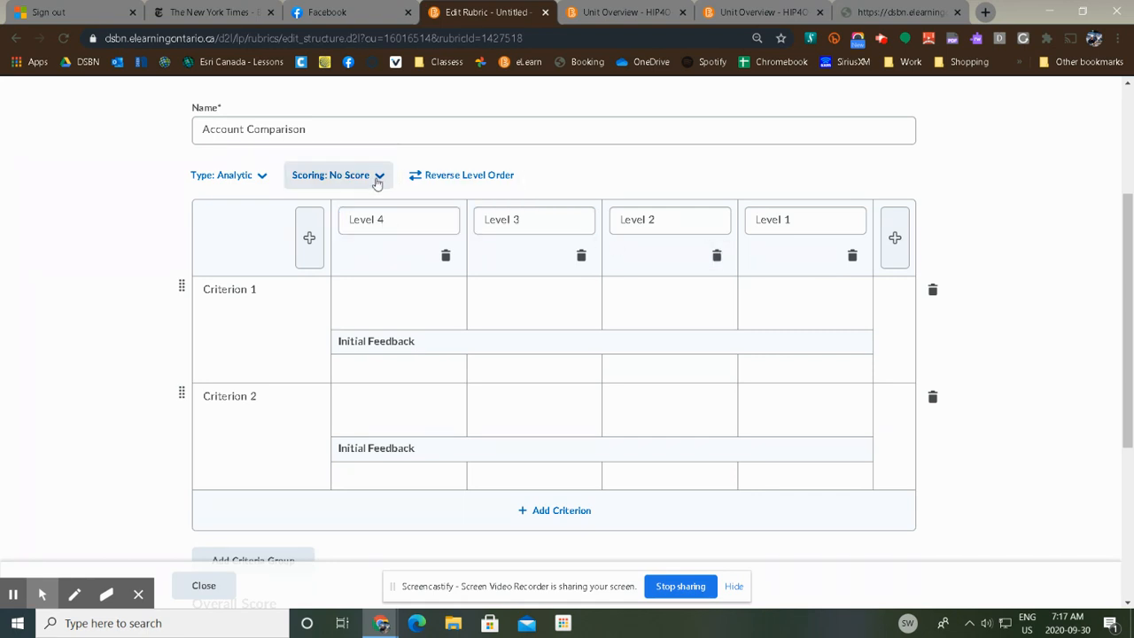
pyautogui.click(374, 176)
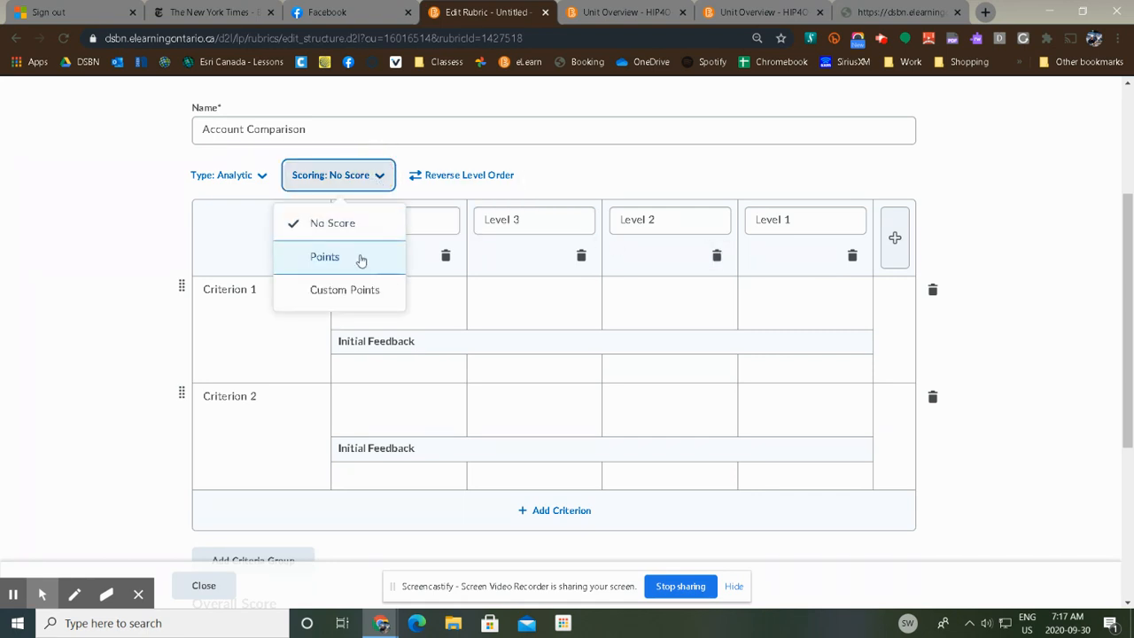
pyautogui.click(361, 258)
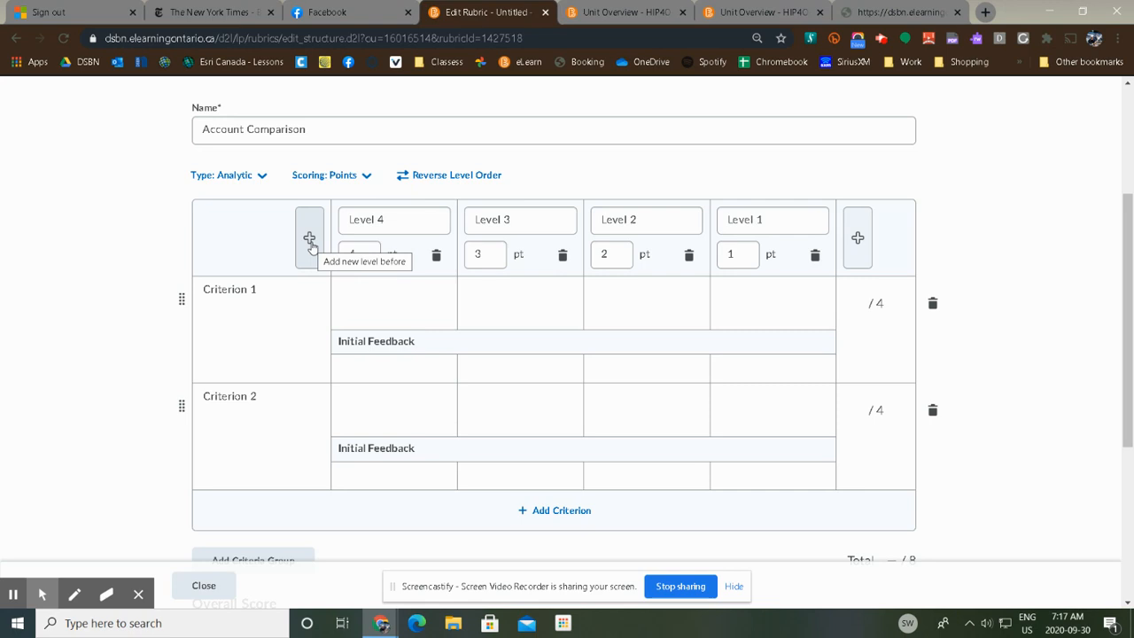
# - Add a new level before Level 4 and name it Level 4+
pyautogui.click(396, 222)
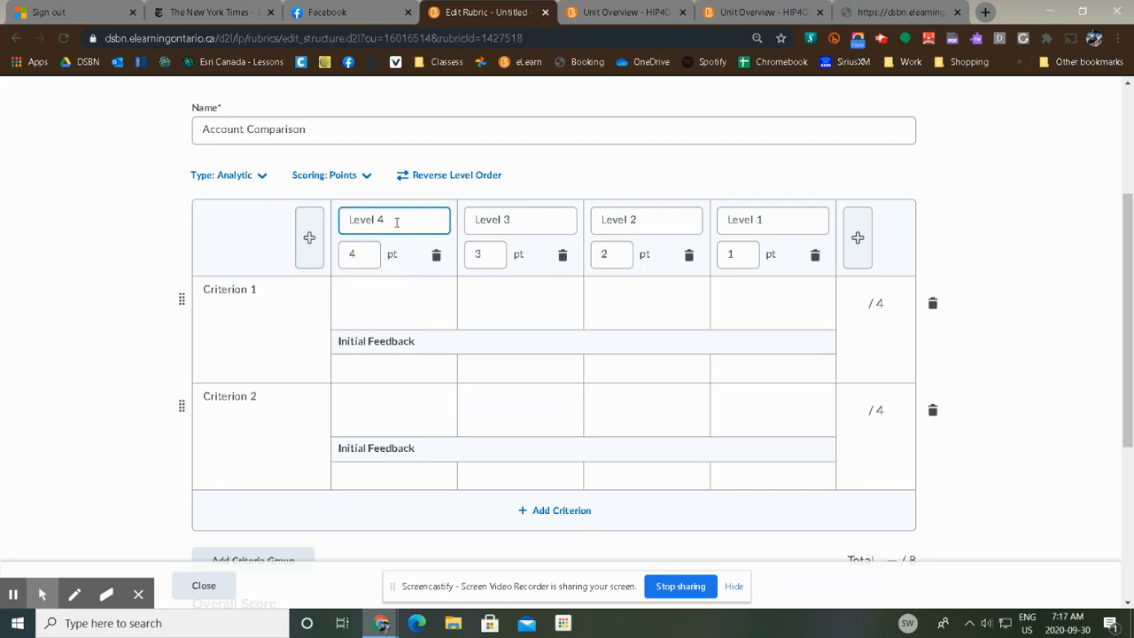
pyautogui.click(310, 243)
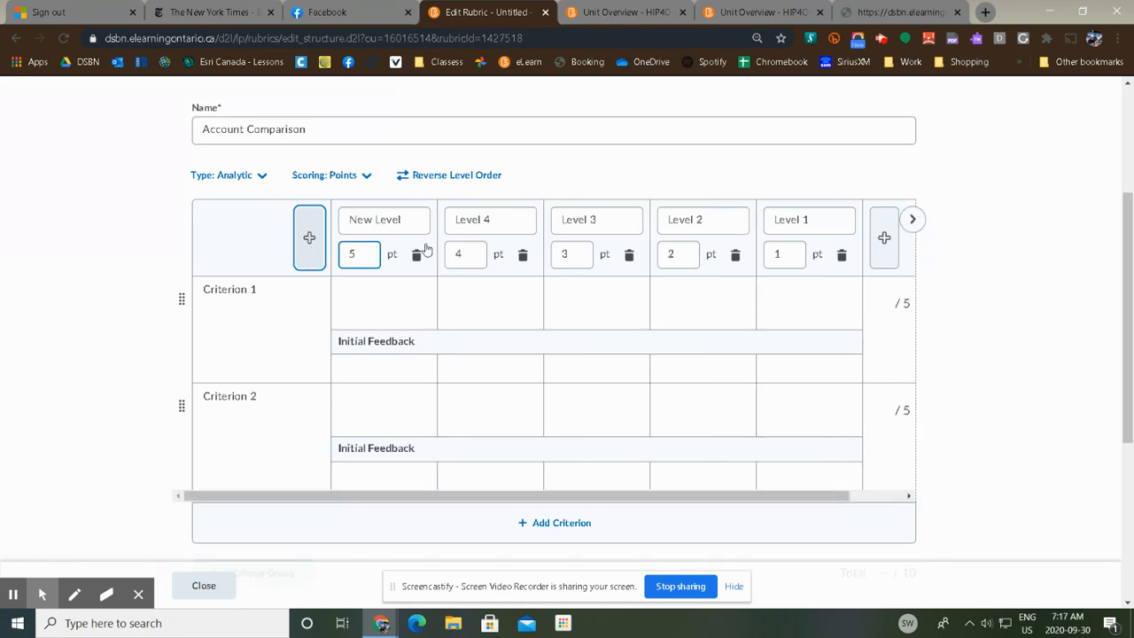
pyautogui.moveTo(415, 223); pyautogui.dragTo(306, 235)
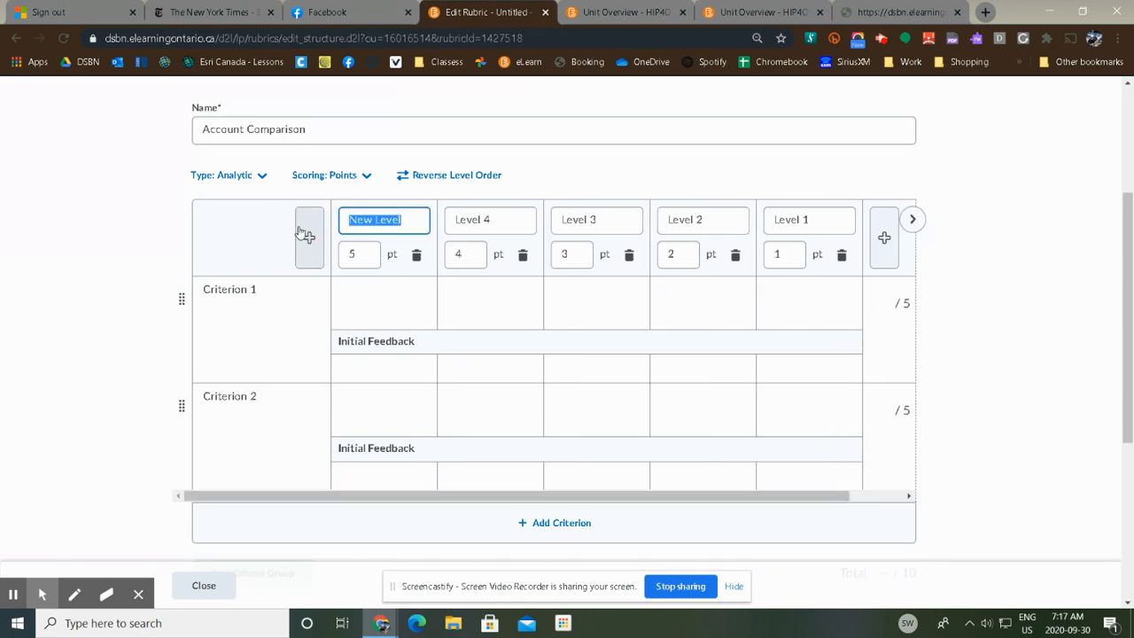
pyautogui.write('Lev')
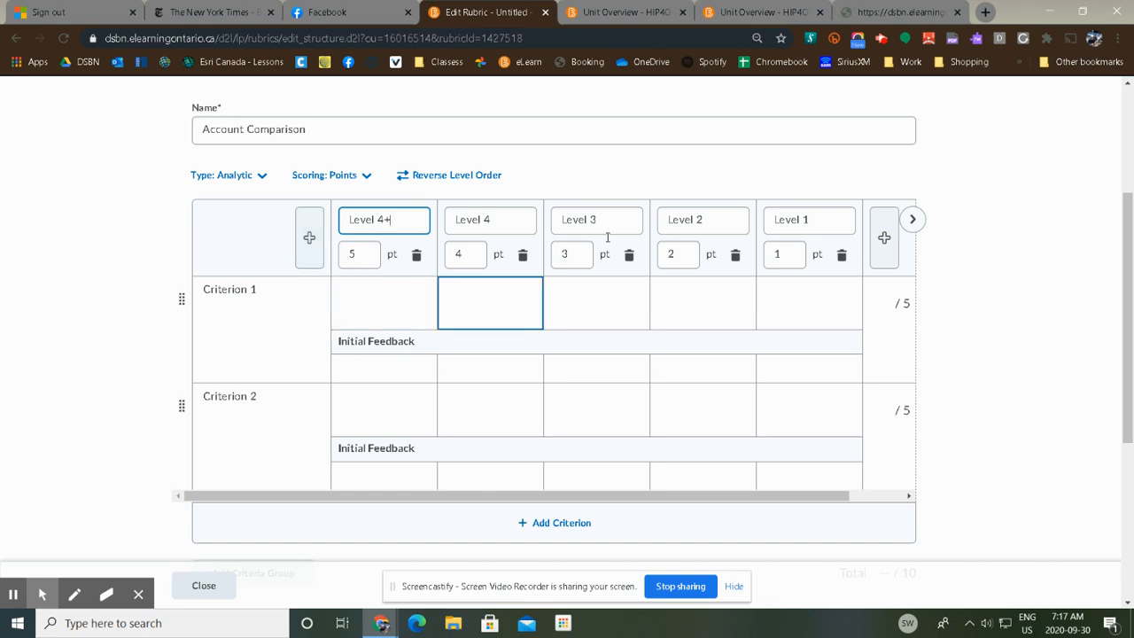
# - Add a new level after Level 1 and name it Level R
pyautogui.click(885, 237)
pyautogui.click(891, 221)
pyautogui.click(813, 223)
pyautogui.moveTo(813, 222); pyautogui.dragTo(732, 228)
pyautogui.write('Level R')
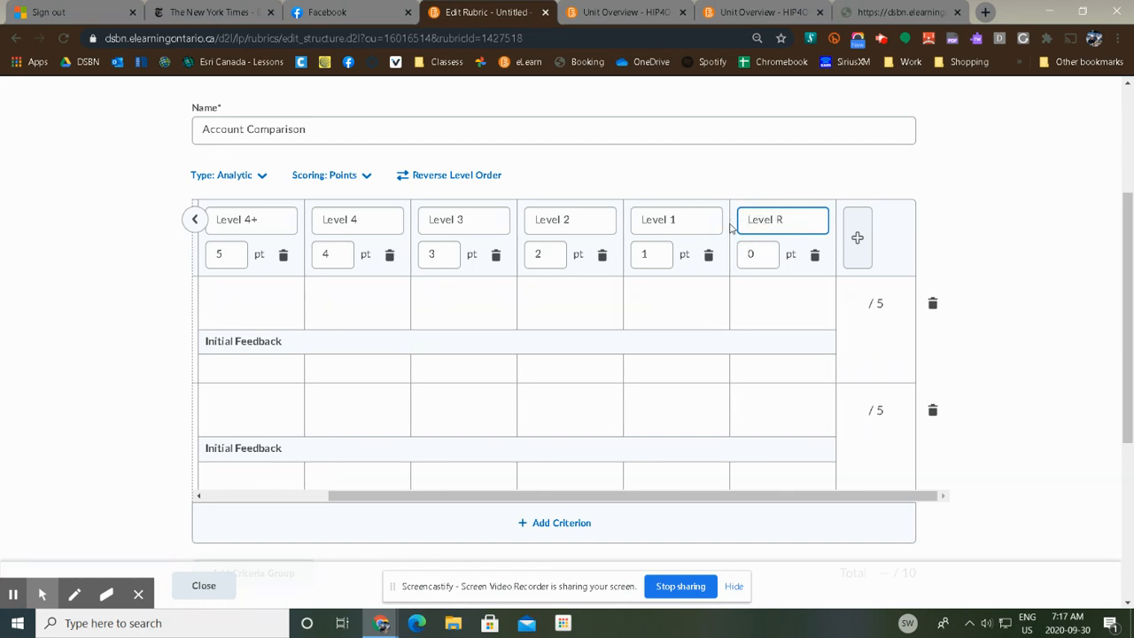
# - Set Level 4+ to 10 points, and give Level 4 8.2 points and the name Level 4-
pyautogui.moveTo(485, 498); pyautogui.dragTo(365, 482)
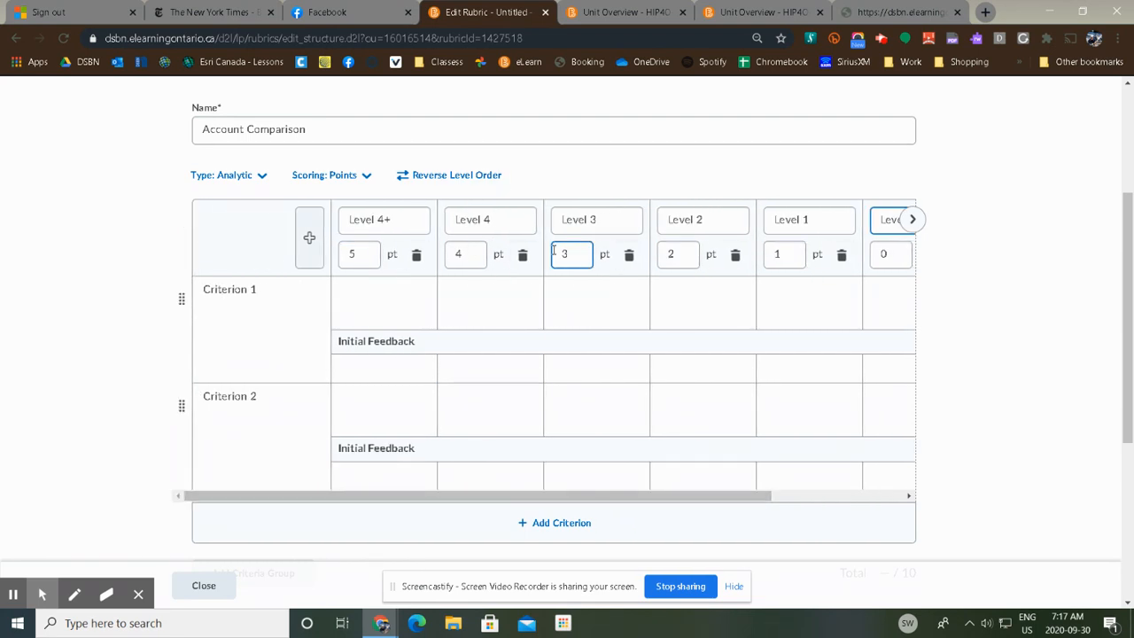
pyautogui.moveTo(362, 255); pyautogui.dragTo(322, 255)
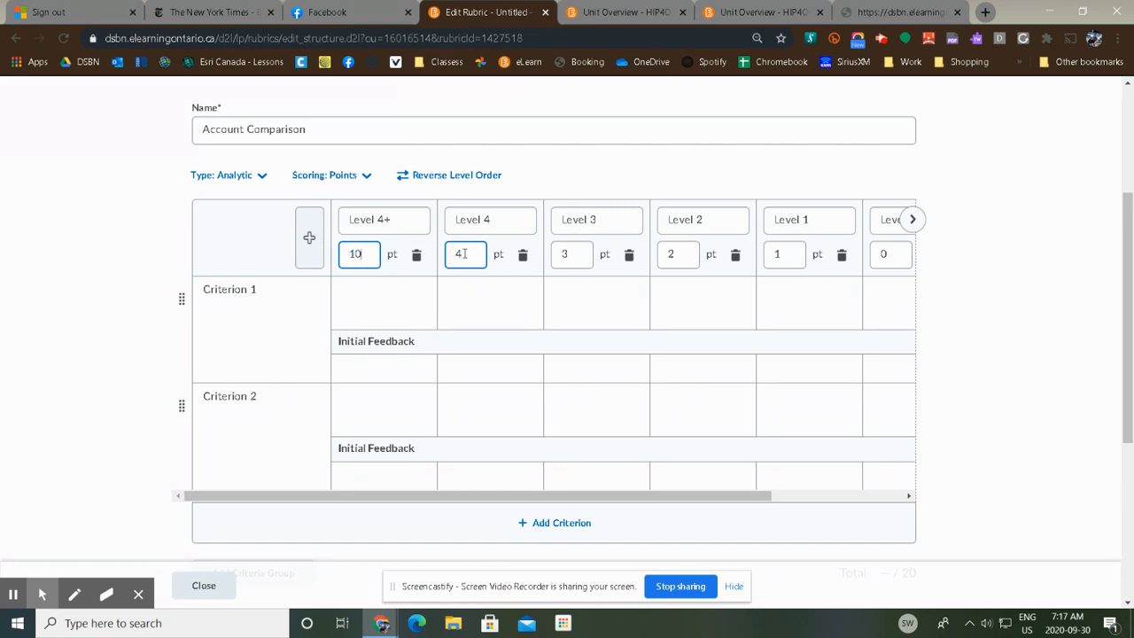
pyautogui.moveTo(461, 256); pyautogui.dragTo(431, 259)
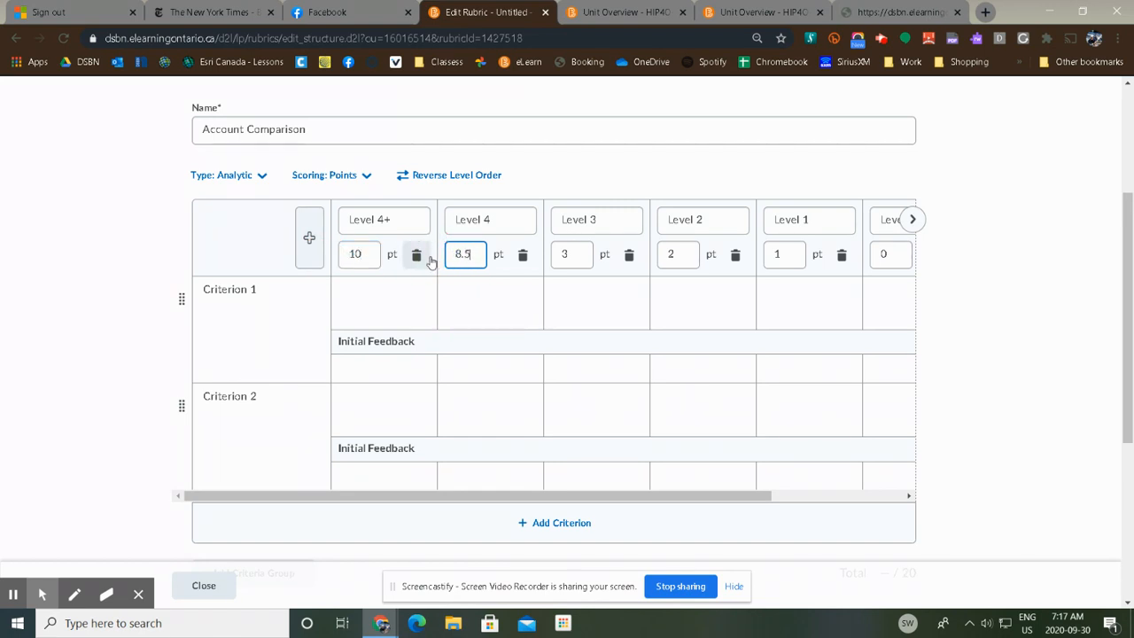
pyautogui.click(523, 224)
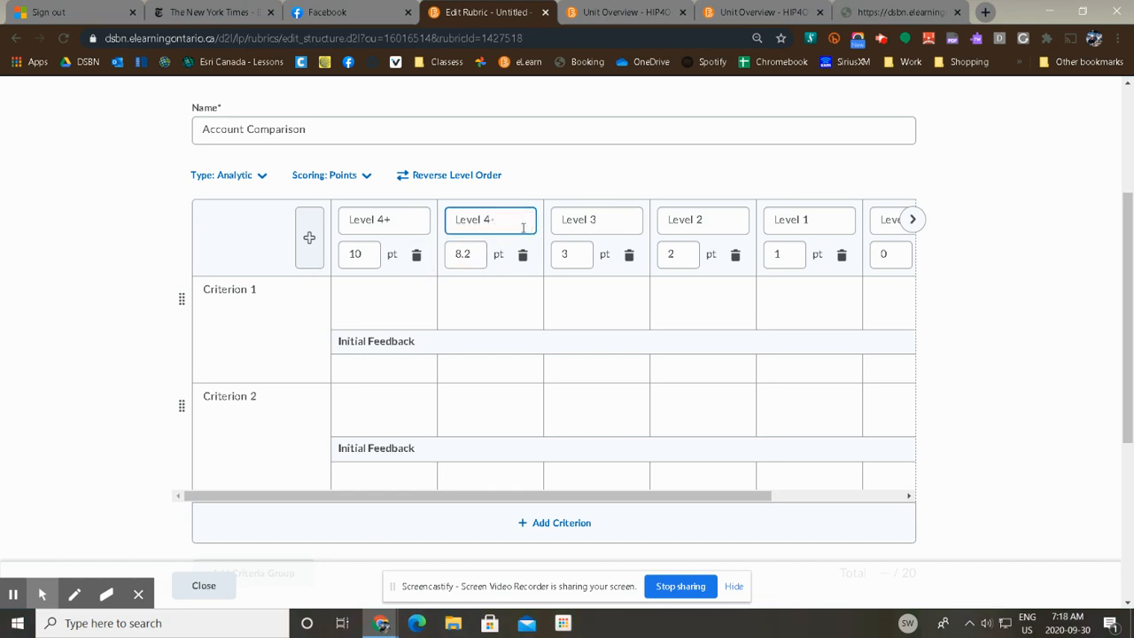
# - Set the points to 7.5 for Level 3, 6.5 for Level 2 and 5.5 for Level 1
pyautogui.moveTo(569, 253); pyautogui.dragTo(548, 257)
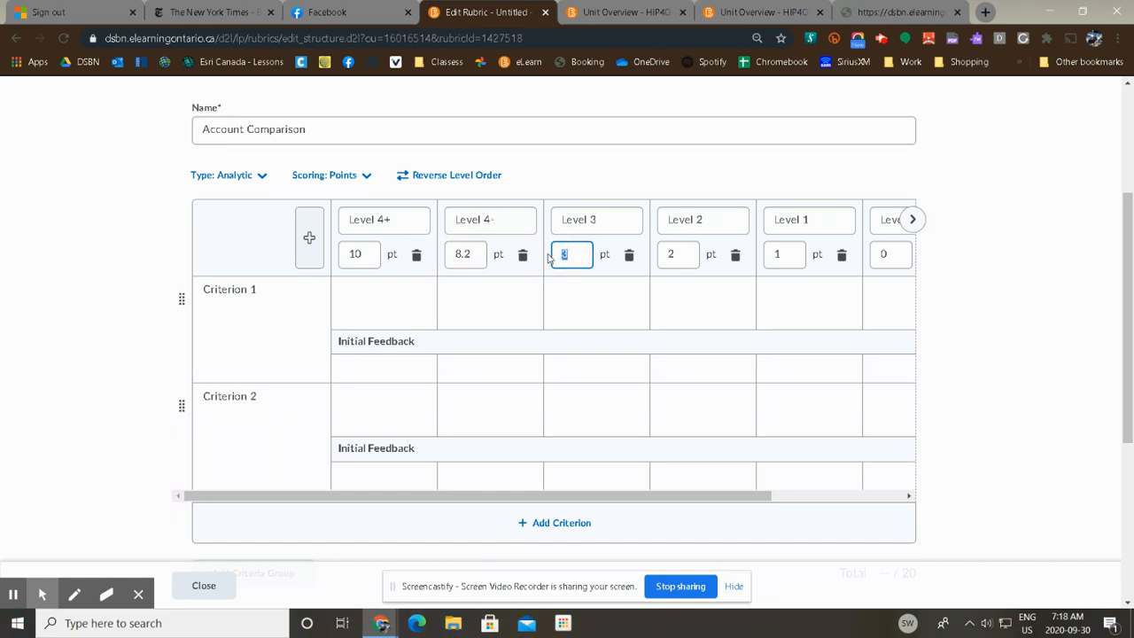
pyautogui.moveTo(674, 254); pyautogui.dragTo(659, 258)
pyautogui.write('6.5')
pyautogui.moveTo(780, 254); pyautogui.dragTo(759, 263)
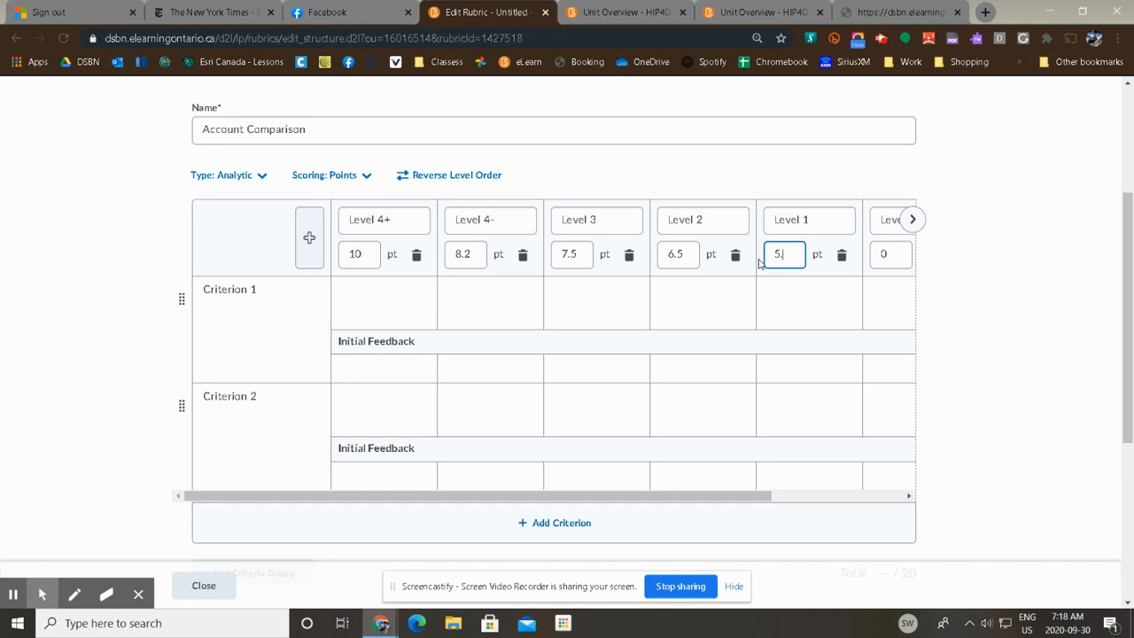
pyautogui.moveTo(889, 254); pyautogui.dragTo(877, 256)
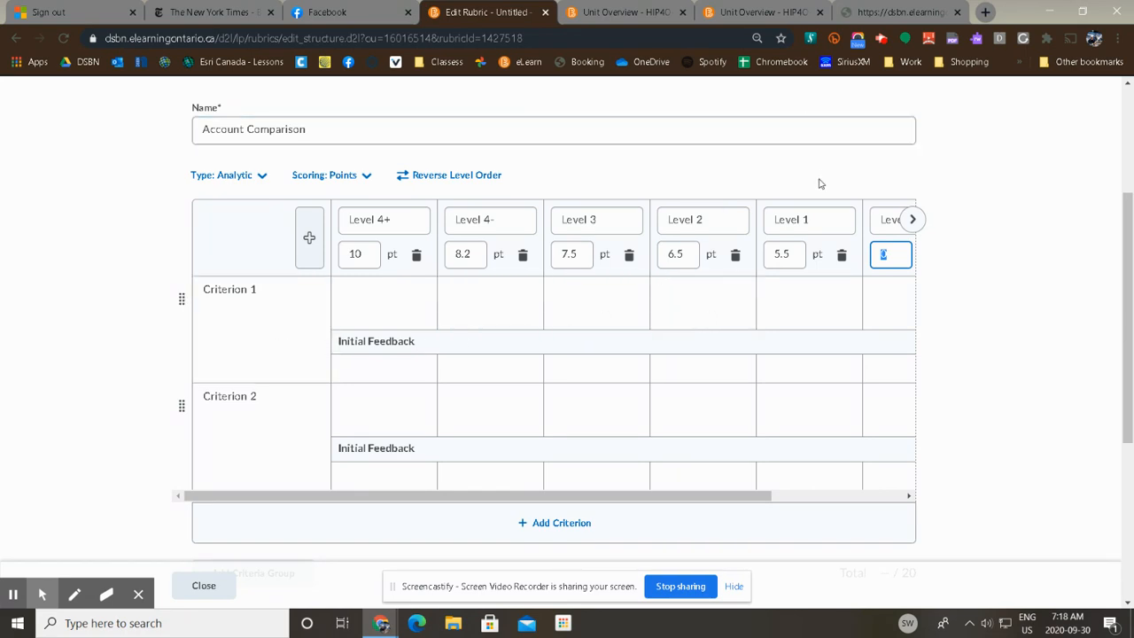
# - Copy the Knowledge and Understanding category text, including code E2.2, from the activity's rubric and replace the Criterion 1 name with it
pyautogui.click(844, 9)
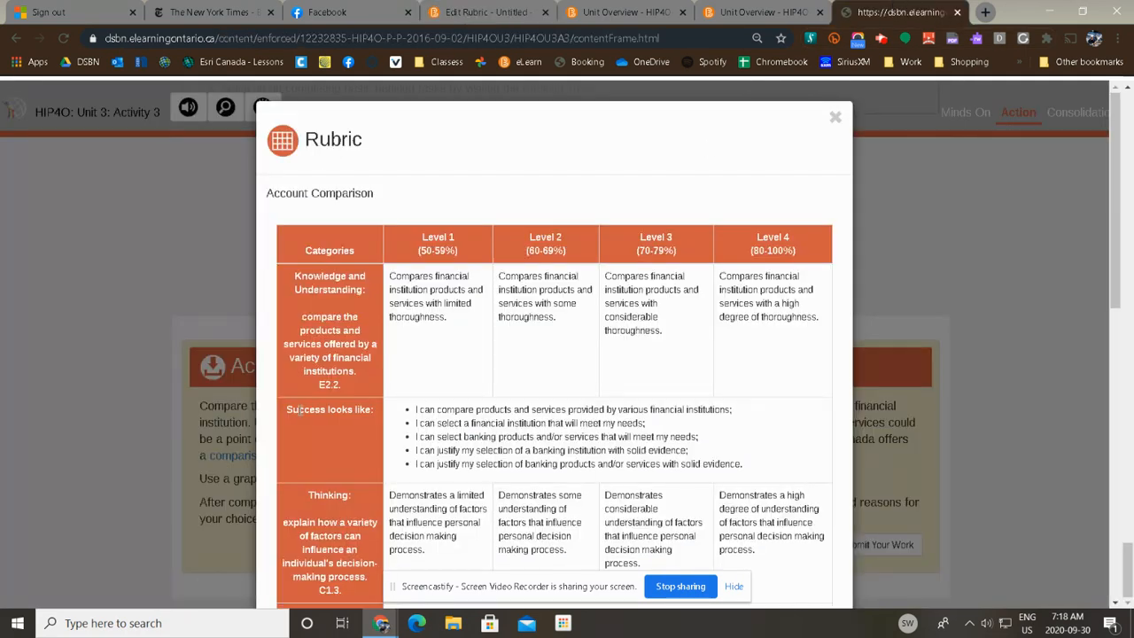
pyautogui.moveTo(344, 384); pyautogui.dragTo(304, 275)
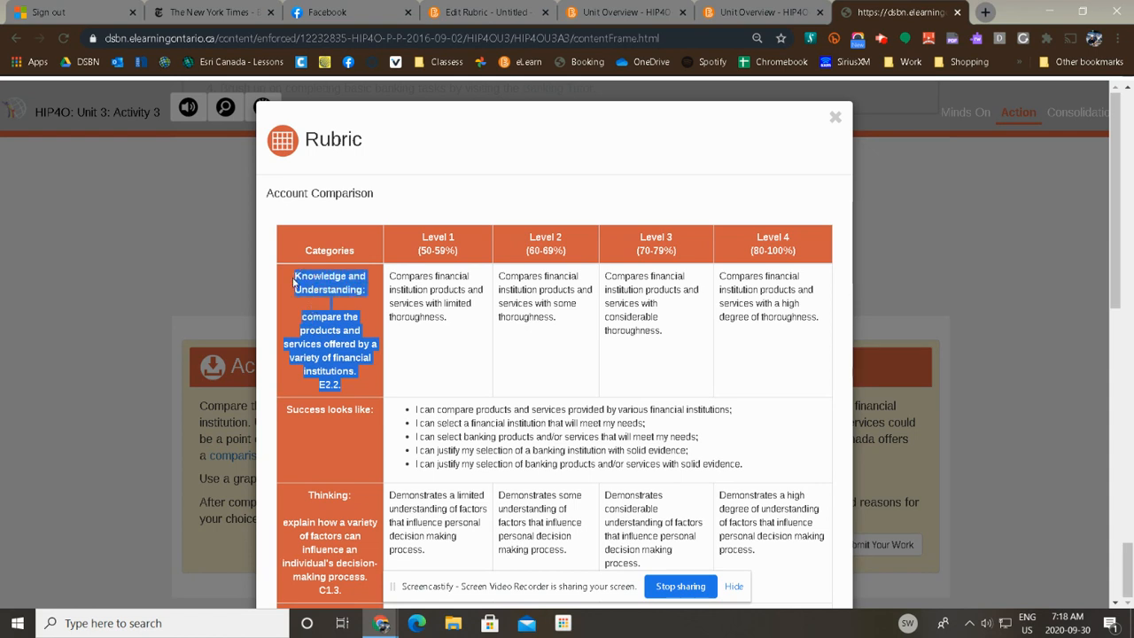
pyautogui.rightClick(304, 283)
pyautogui.click(373, 298)
pyautogui.click(527, 11)
pyautogui.tripleClick(260, 289)
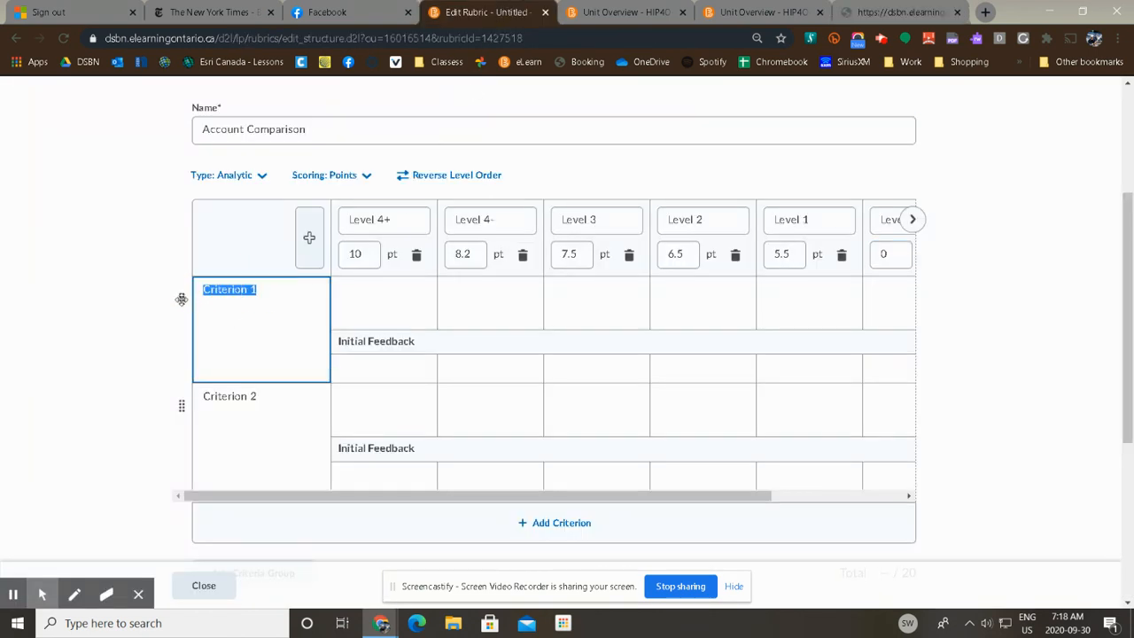
pyautogui.write('Knowledge and Understanding:  compare the products and services offered by a variety of financial institutions. E2.2.')
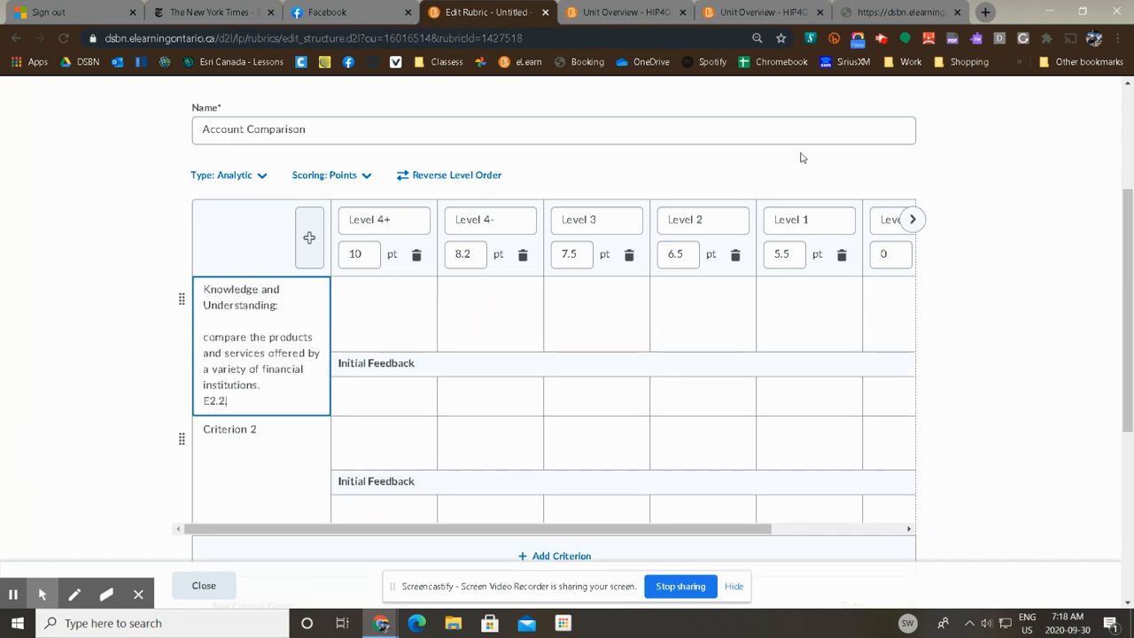
# - Copy the activity rubric's Level 4 Knowledge and Understanding description into that criterion's Level 4+ cell
pyautogui.click(871, 8)
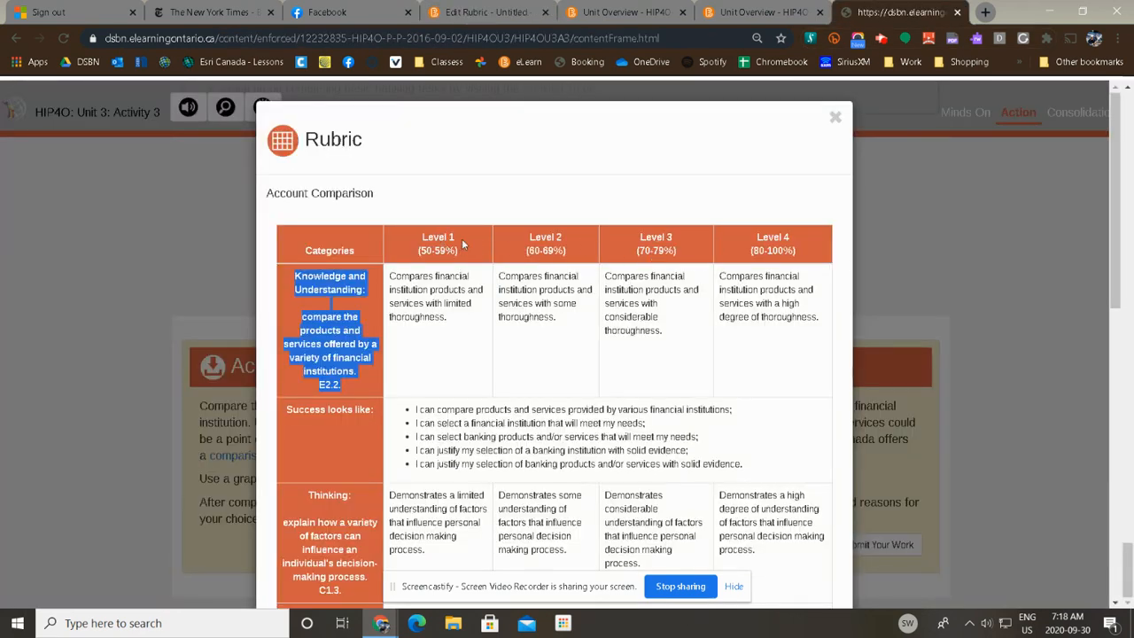
pyautogui.moveTo(819, 321); pyautogui.dragTo(720, 277)
pyautogui.hotkey('ctrl', 'c')
pyautogui.rightClick(752, 284)
pyautogui.click(811, 293)
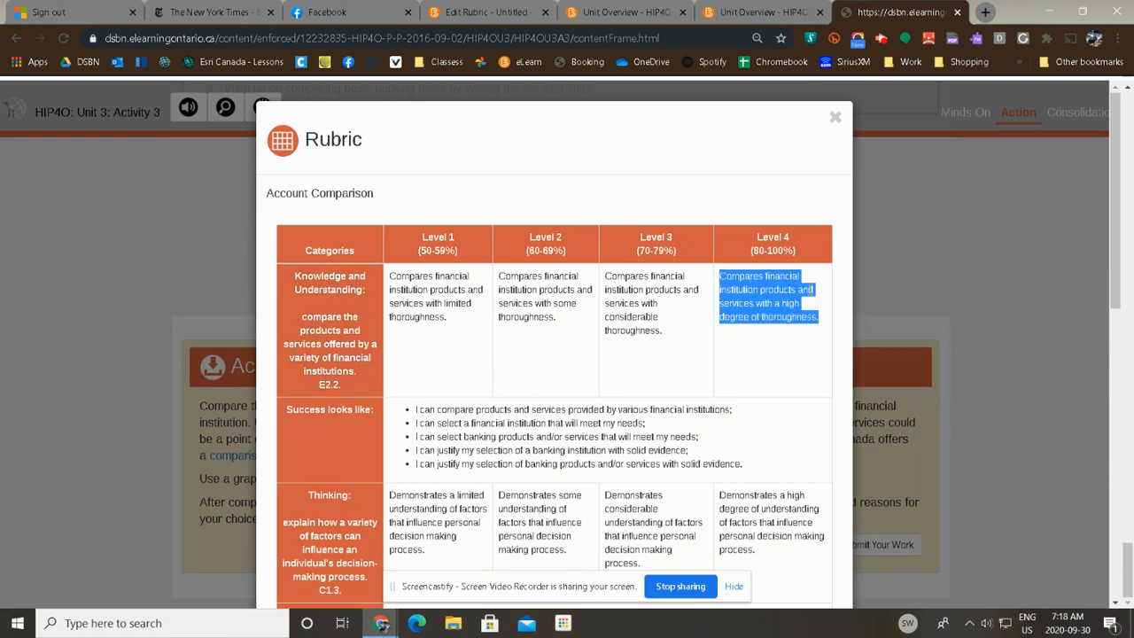
pyautogui.click(538, 7)
pyautogui.click(373, 316)
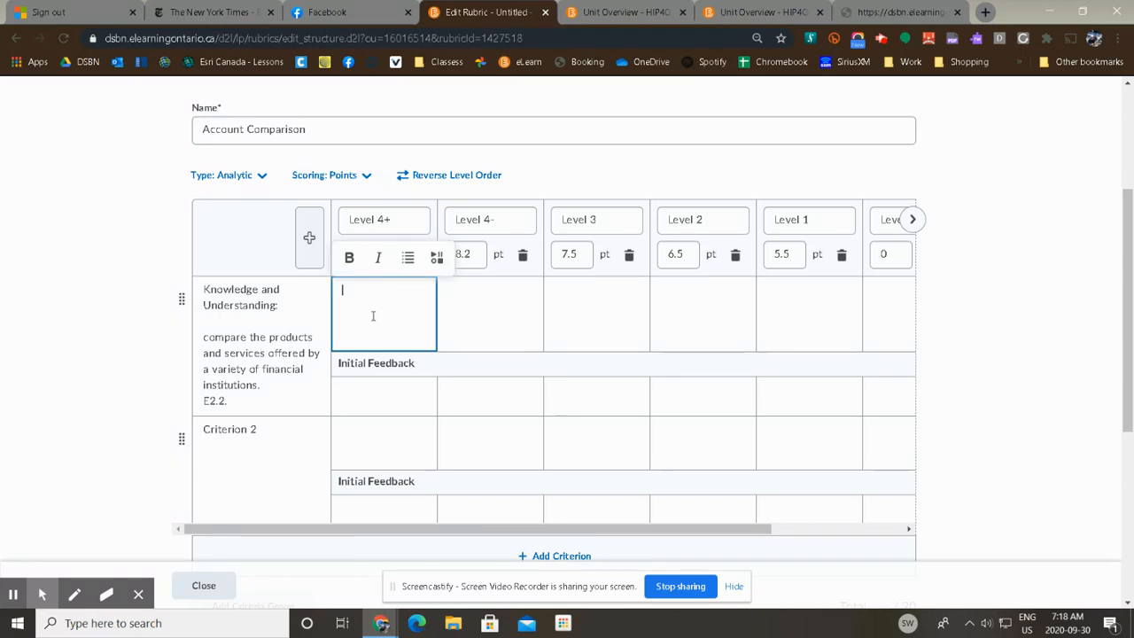
pyautogui.hotkey('ctrl', 'v')
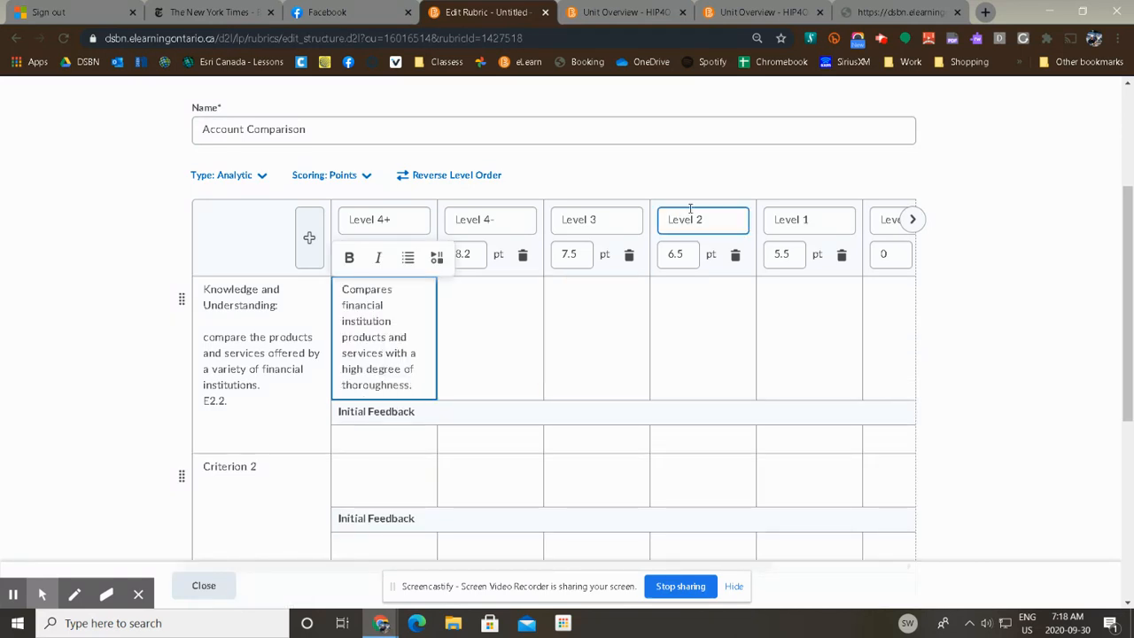
# - Copy the Level 3 Knowledge and Understanding description from the activity's rubric into the criterion's Level 3 cell
pyautogui.click(884, 11)
pyautogui.moveTo(666, 334); pyautogui.dragTo(605, 277)
pyautogui.rightClick(621, 283)
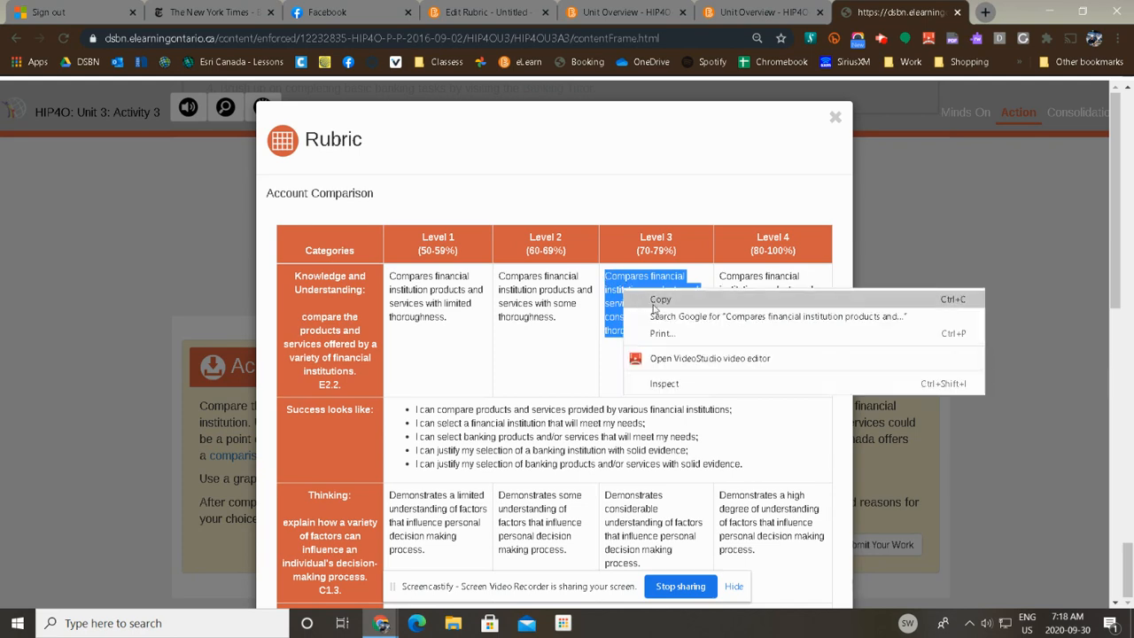
pyautogui.click(678, 295)
pyautogui.click(483, 24)
pyautogui.click(622, 281)
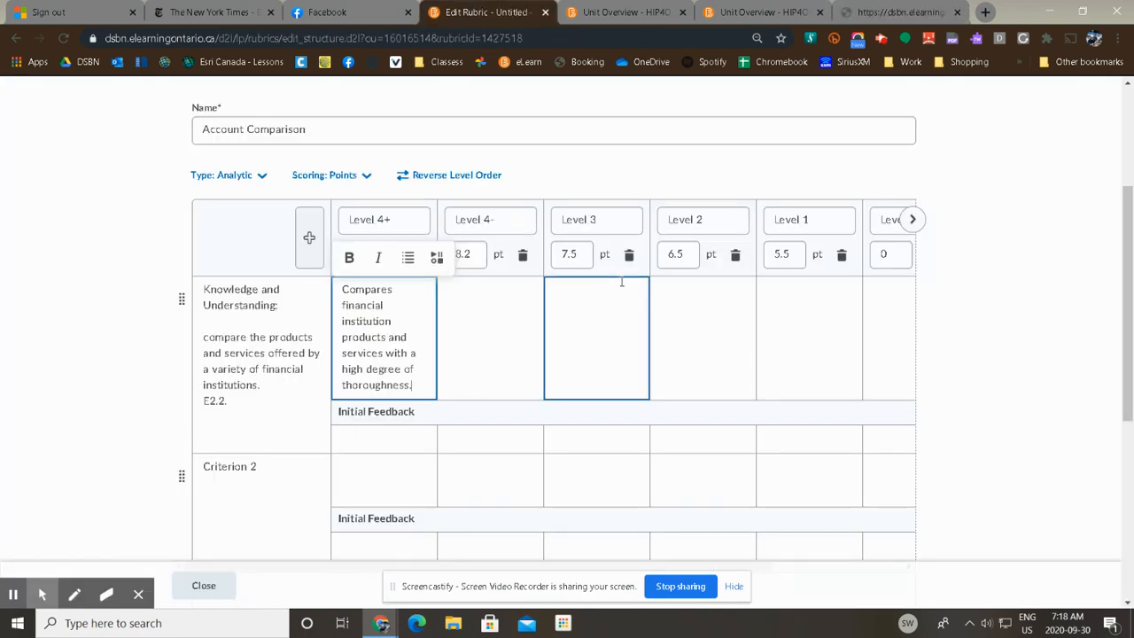
pyautogui.hotkey('ctrl', 'v')
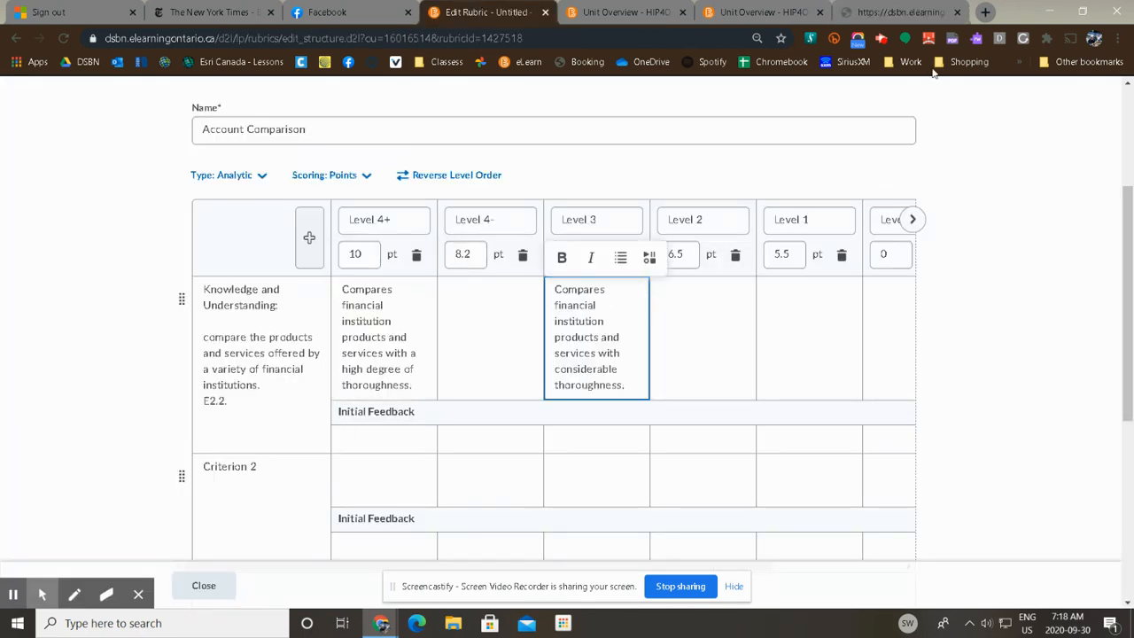
# - Copy the Level 2 Knowledge and Understanding description from the activity's rubric into the criterion's Level 2 cell
pyautogui.click(922, 12)
pyautogui.moveTo(499, 324); pyautogui.dragTo(509, 273)
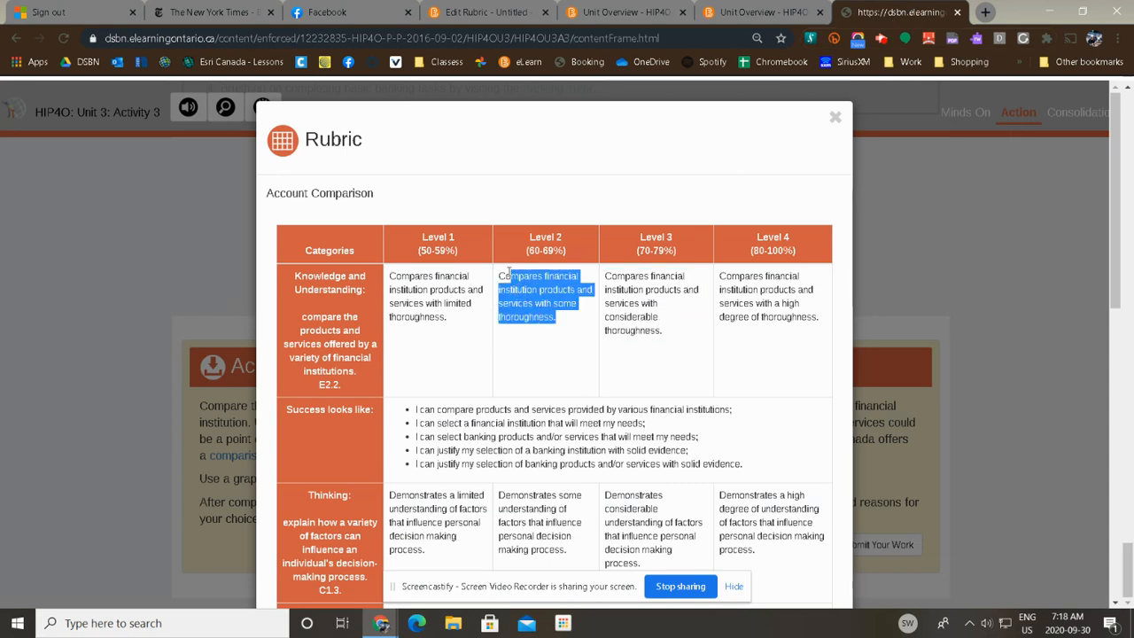
pyautogui.click(567, 330)
pyautogui.moveTo(559, 326); pyautogui.dragTo(500, 275)
pyautogui.rightClick(519, 284)
pyautogui.click(568, 296)
pyautogui.click(493, 11)
pyautogui.click(706, 305)
pyautogui.hotkey('ctrl', 'v')
# - Copy the Level 1 Knowledge and Understanding description from the activity's rubric into the criterion's Level 1 cell
pyautogui.click(913, 11)
pyautogui.moveTo(446, 317); pyautogui.dragTo(387, 283)
pyautogui.rightClick(417, 285)
pyautogui.click(443, 297)
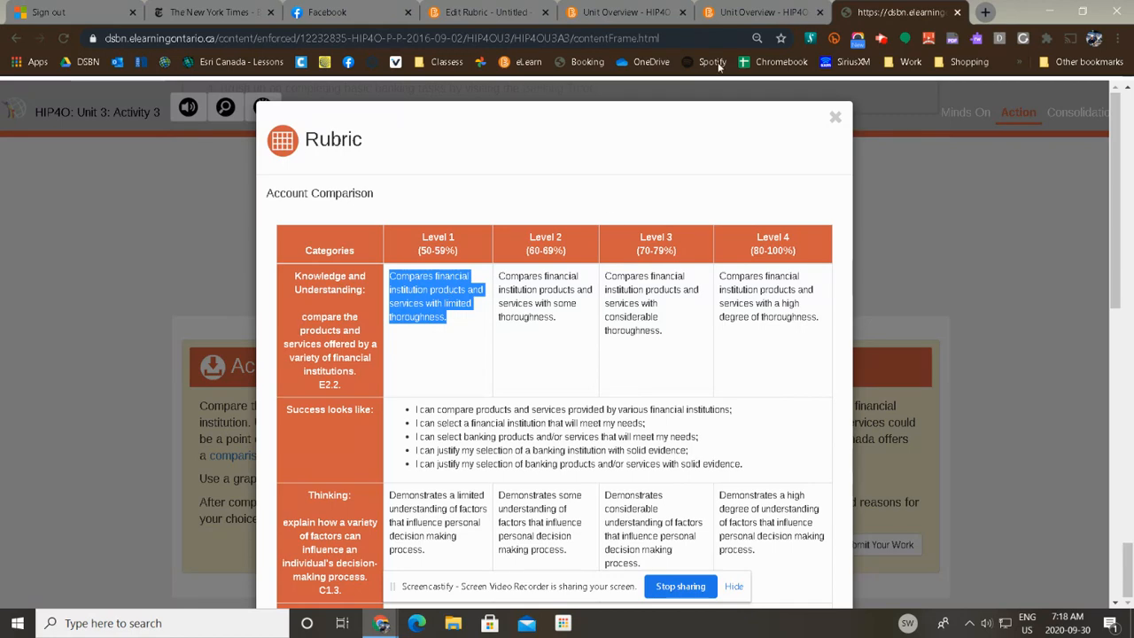
pyautogui.click(488, 11)
pyautogui.click(798, 353)
pyautogui.click(788, 314)
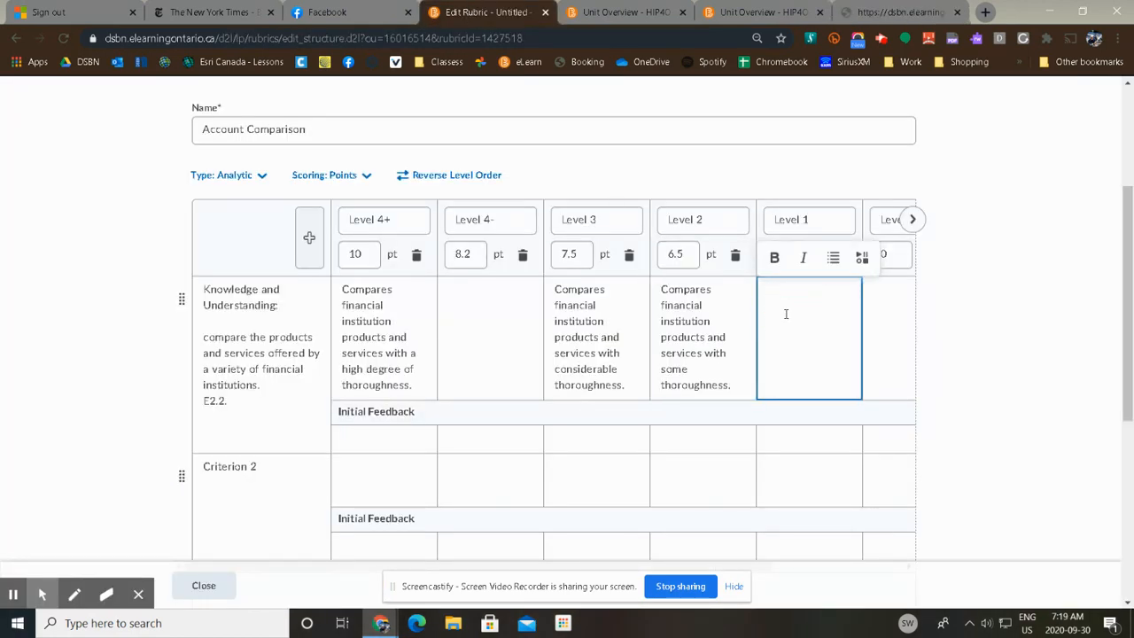
pyautogui.hotkey('ctrl', 'v')
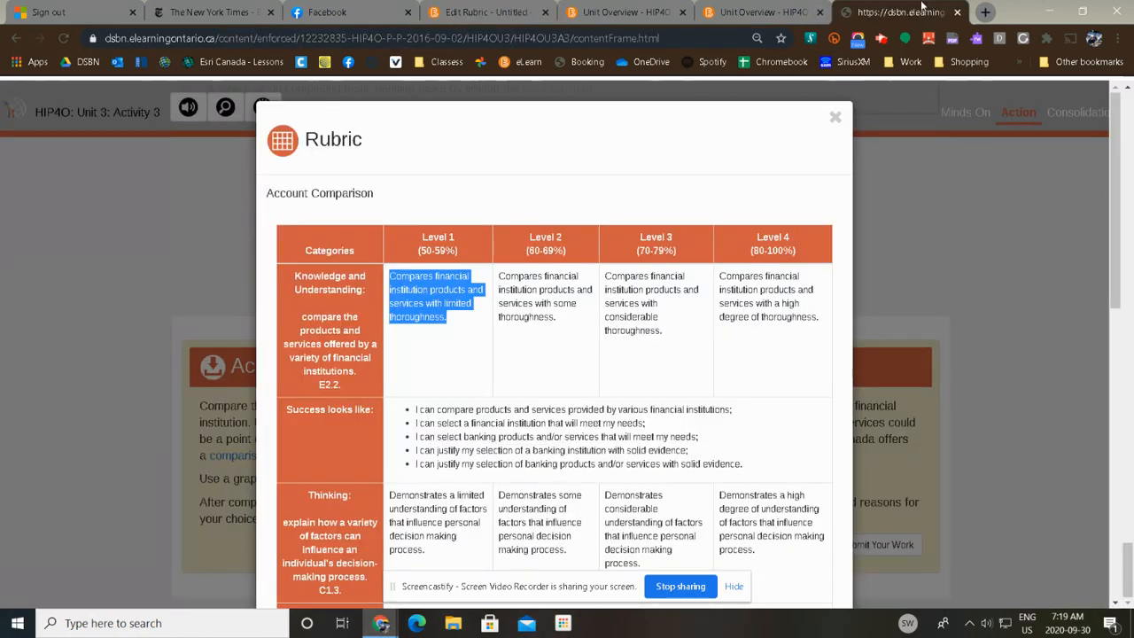
# - Copy the Thinking category text, including code C1.3, from the activity's rubric and replace the Criterion 2 name with it
pyautogui.click(913, 11)
pyautogui.scroll(-1, 450, 469)
pyautogui.moveTo(350, 520); pyautogui.dragTo(310, 419)
pyautogui.rightClick(328, 420)
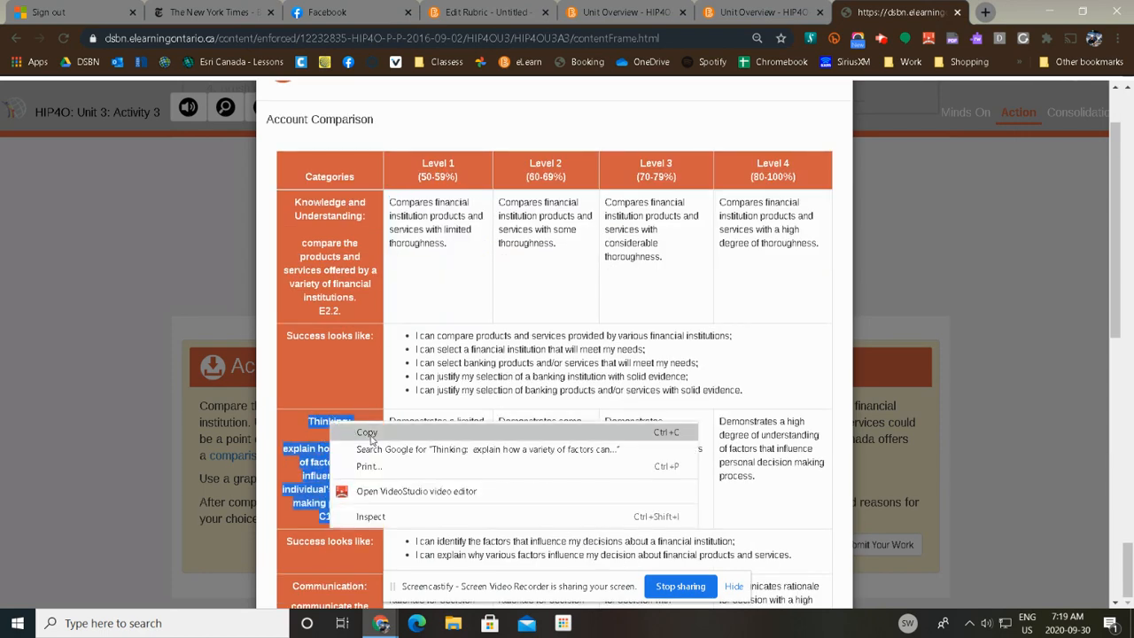
pyautogui.click(375, 436)
pyautogui.click(525, 6)
pyautogui.moveTo(258, 470); pyautogui.dragTo(209, 483)
pyautogui.hotkey('ctrl', 'v')
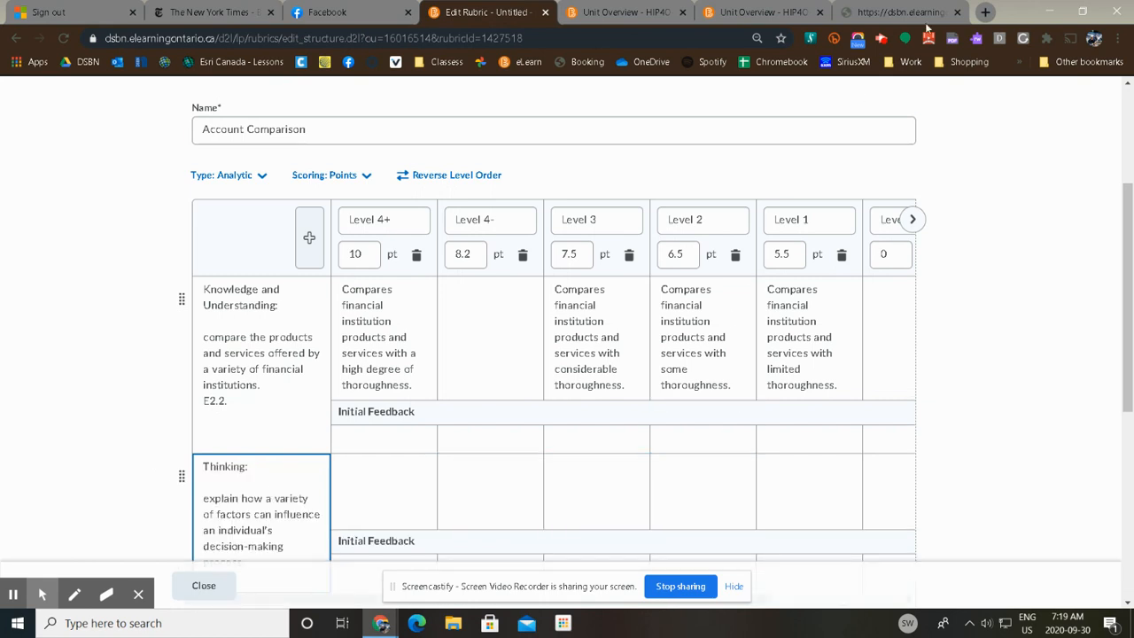
# - Copy the activity rubric's Level 4 Thinking description into the Thinking criterion's Level 4+ cell
pyautogui.click(900, 12)
pyautogui.moveTo(779, 479); pyautogui.dragTo(720, 418)
pyautogui.rightClick(755, 435)
pyautogui.click(785, 440)
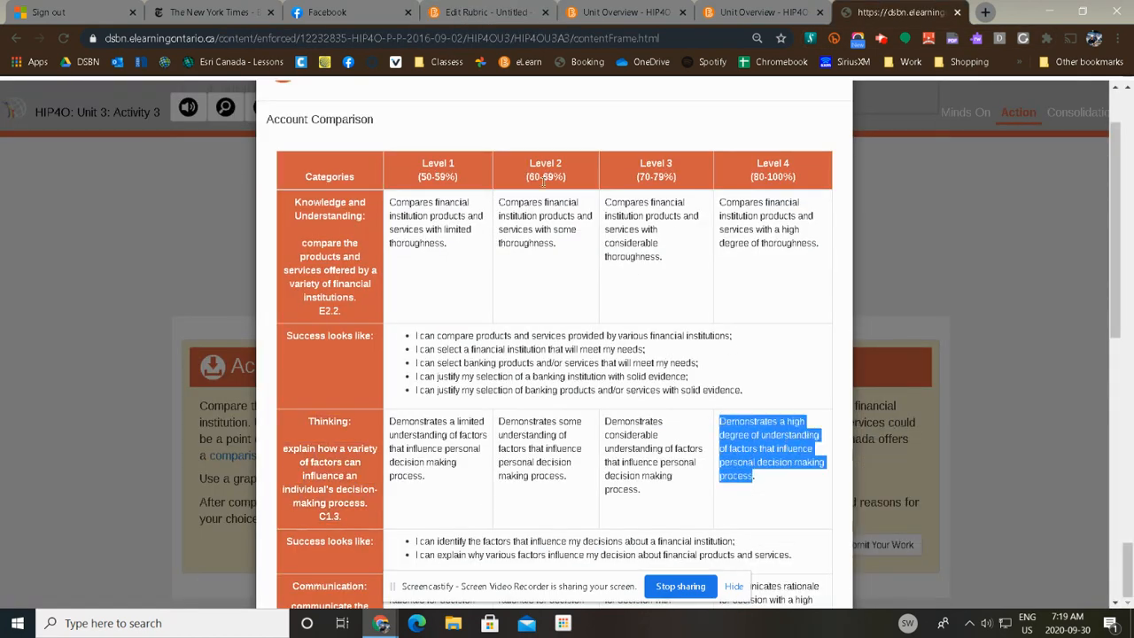
pyautogui.click(470, 11)
pyautogui.click(377, 474)
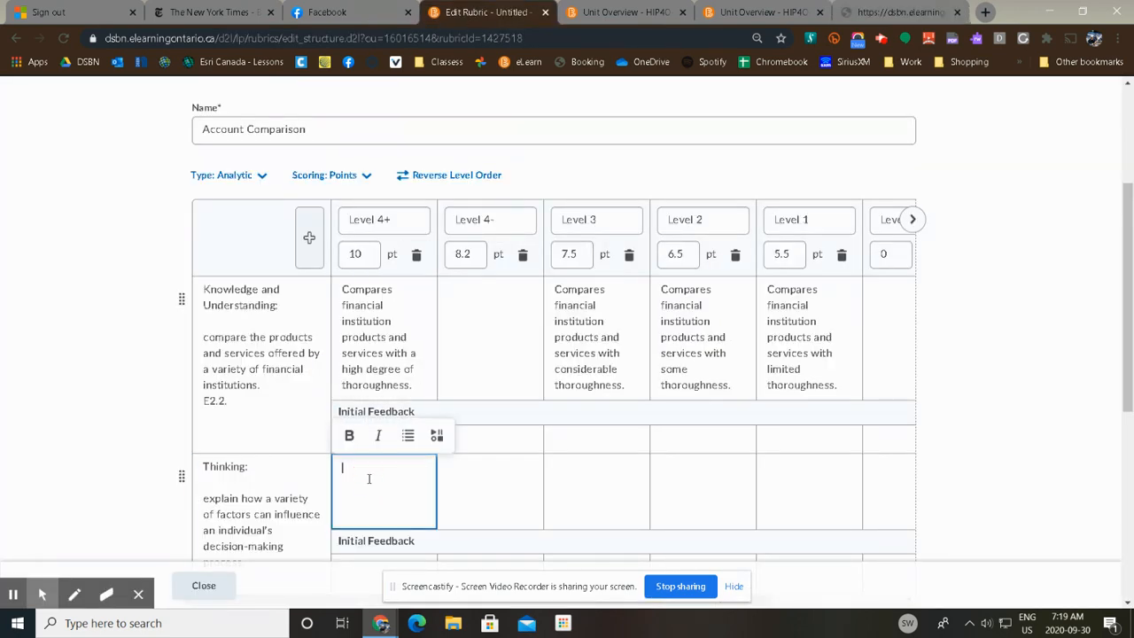
pyautogui.hotkey('ctrl', 'v')
# - Copy the Level 3 Thinking description from the activity's rubric into the Thinking criterion's Level 3 cell
pyautogui.click(899, 11)
pyautogui.moveTo(645, 495); pyautogui.dragTo(604, 422)
pyautogui.rightClick(654, 441)
pyautogui.click(660, 450)
pyautogui.click(460, 8)
pyautogui.click(582, 505)
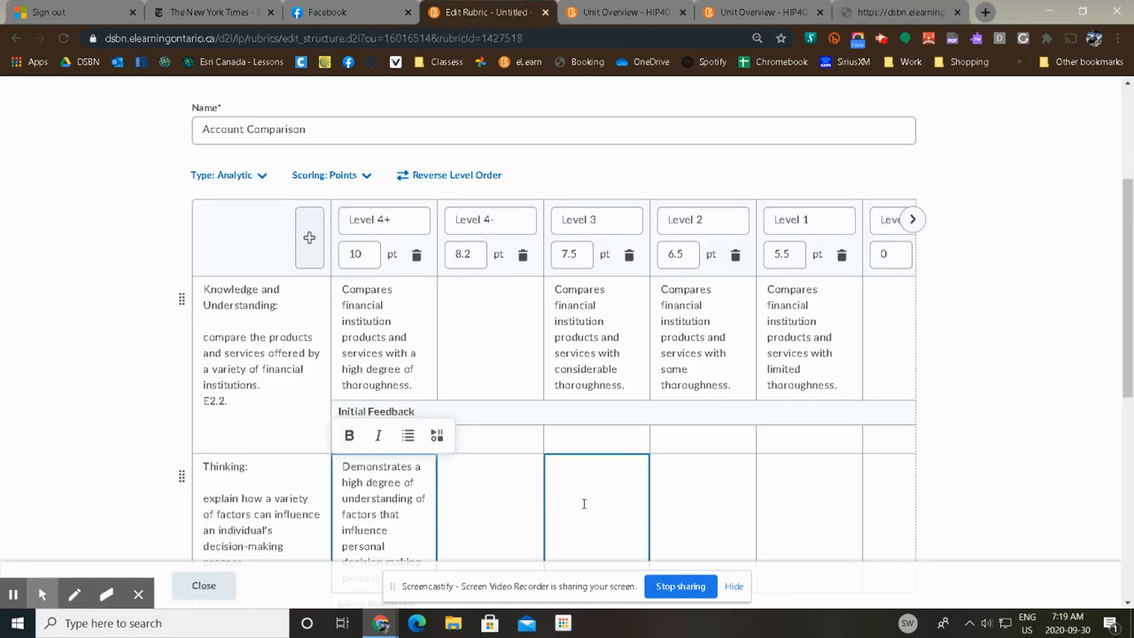
pyautogui.hotkey('ctrl', 'v')
# - Copy the Level 2 Thinking description from the activity's rubric into the Thinking criterion's Level 2 cell
pyautogui.click(900, 8)
pyautogui.moveTo(566, 483); pyautogui.dragTo(499, 424)
pyautogui.rightClick(520, 439)
pyautogui.click(551, 455)
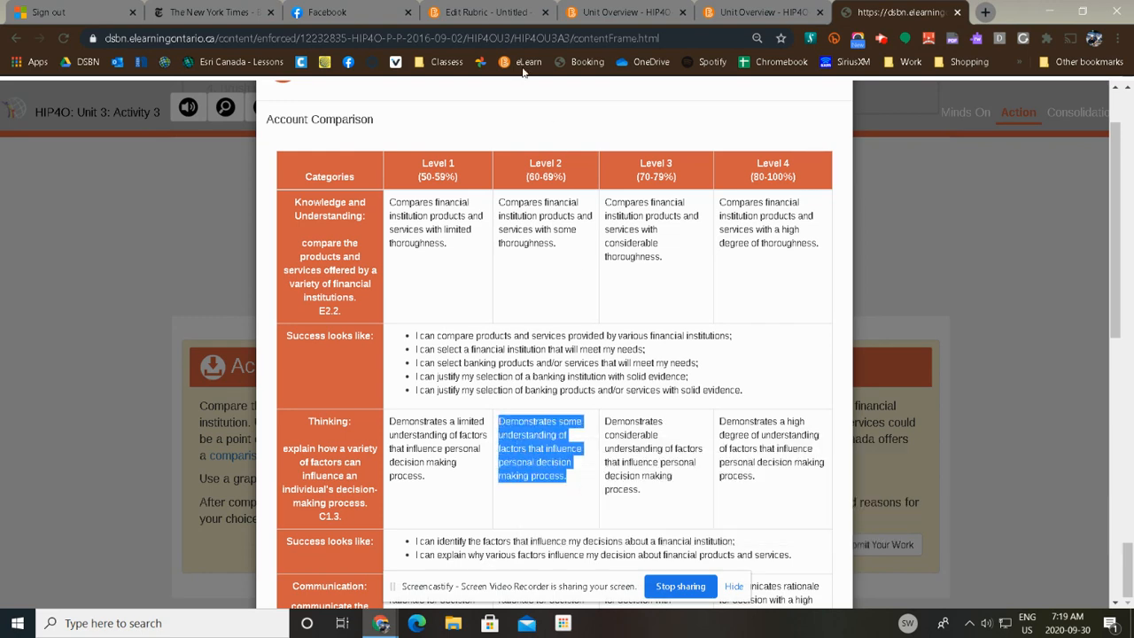
pyautogui.click(461, 7)
pyautogui.click(689, 505)
pyautogui.hotkey('ctrl', 'v')
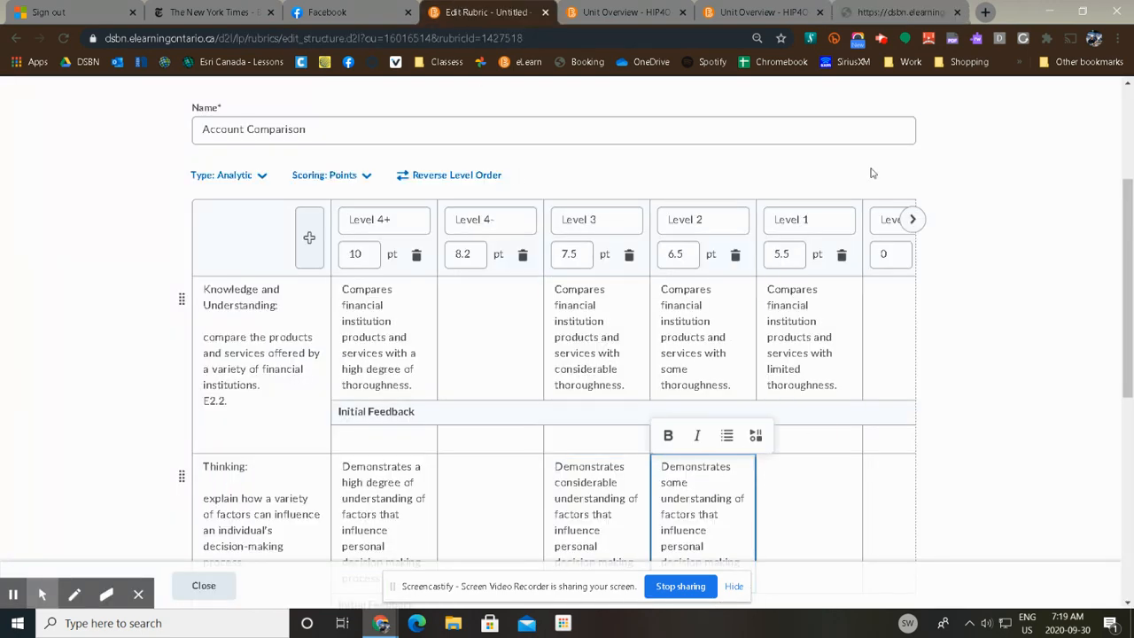
# - Copy the Level 1 Thinking description from the activity's rubric into the Thinking criterion's Level 1 cell
pyautogui.click(877, 7)
pyautogui.moveTo(443, 485); pyautogui.dragTo(392, 422)
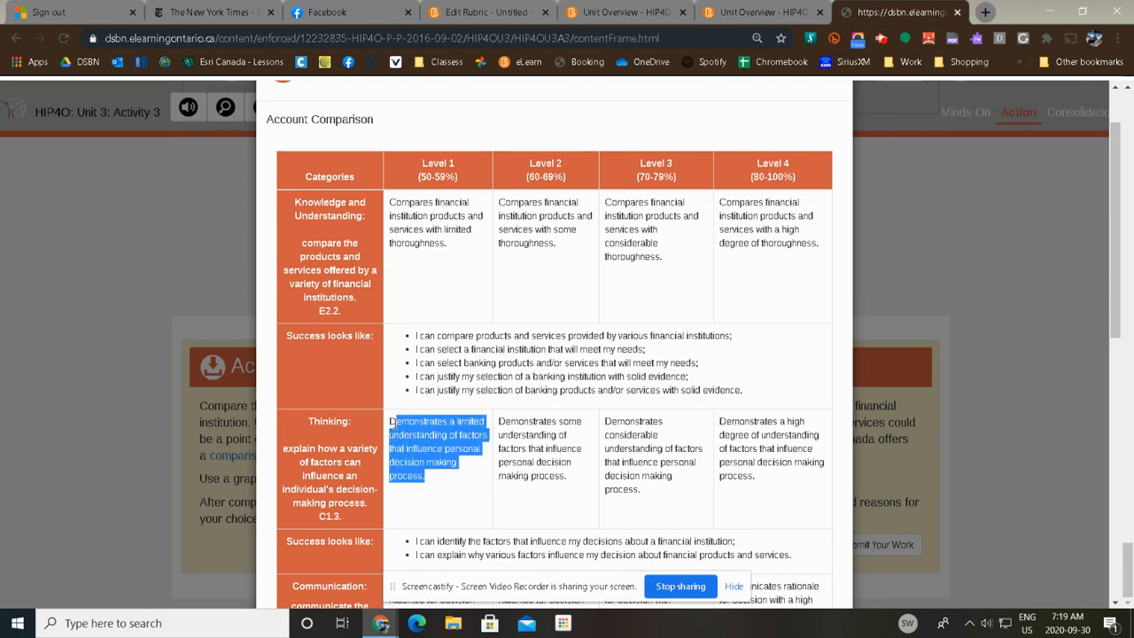
pyautogui.rightClick(423, 436)
pyautogui.click(434, 444)
pyautogui.click(485, 9)
pyautogui.click(807, 486)
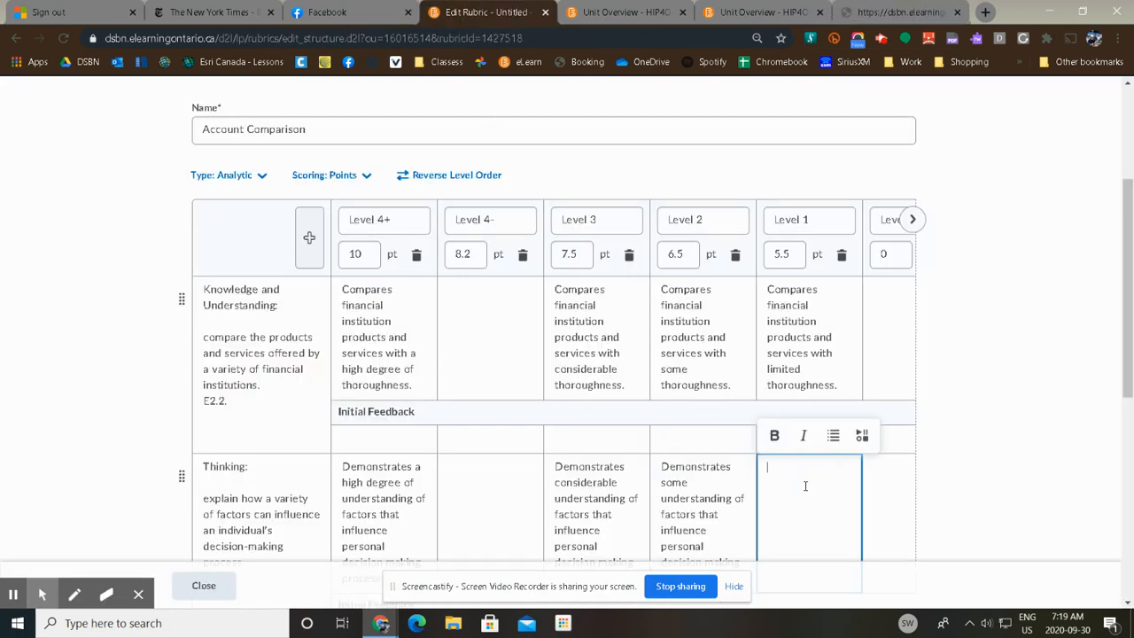
pyautogui.hotkey('ctrl', 'v')
# - Enter "Not done" as the Level R description for both the Knowledge and Understanding and the Thinking criteria
pyautogui.click(893, 333)
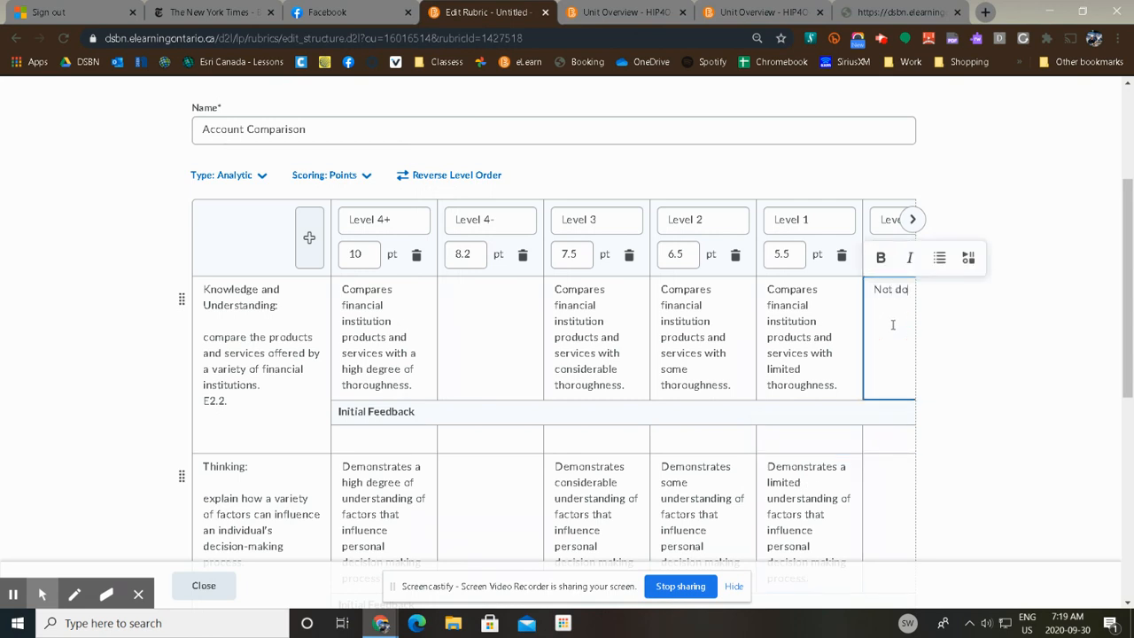
pyautogui.click(901, 470)
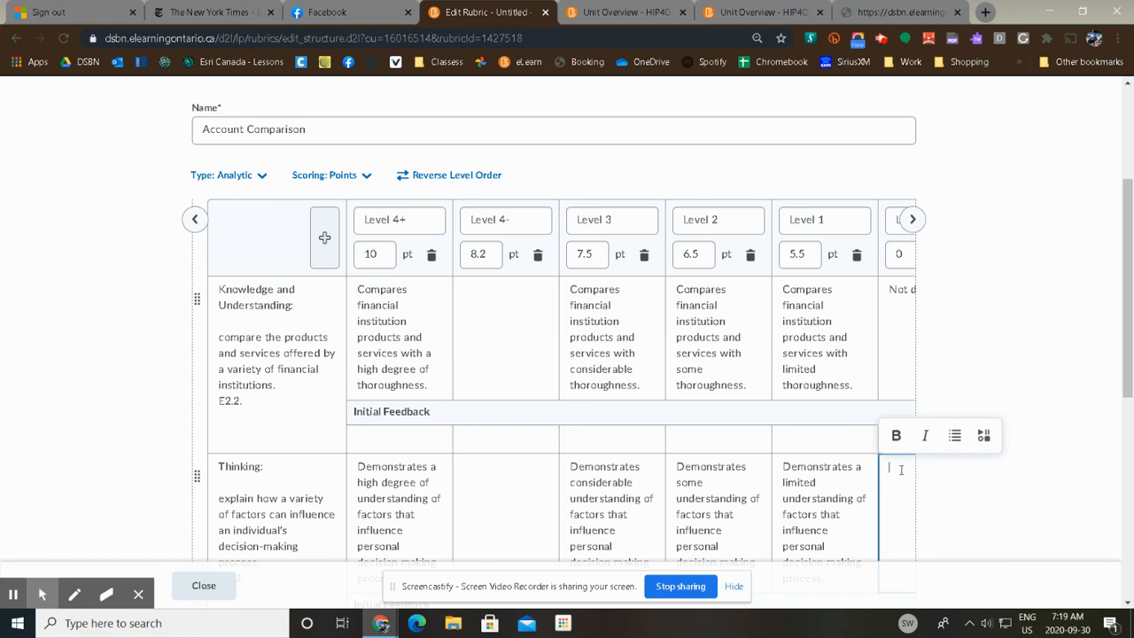
pyautogui.write('Not done')
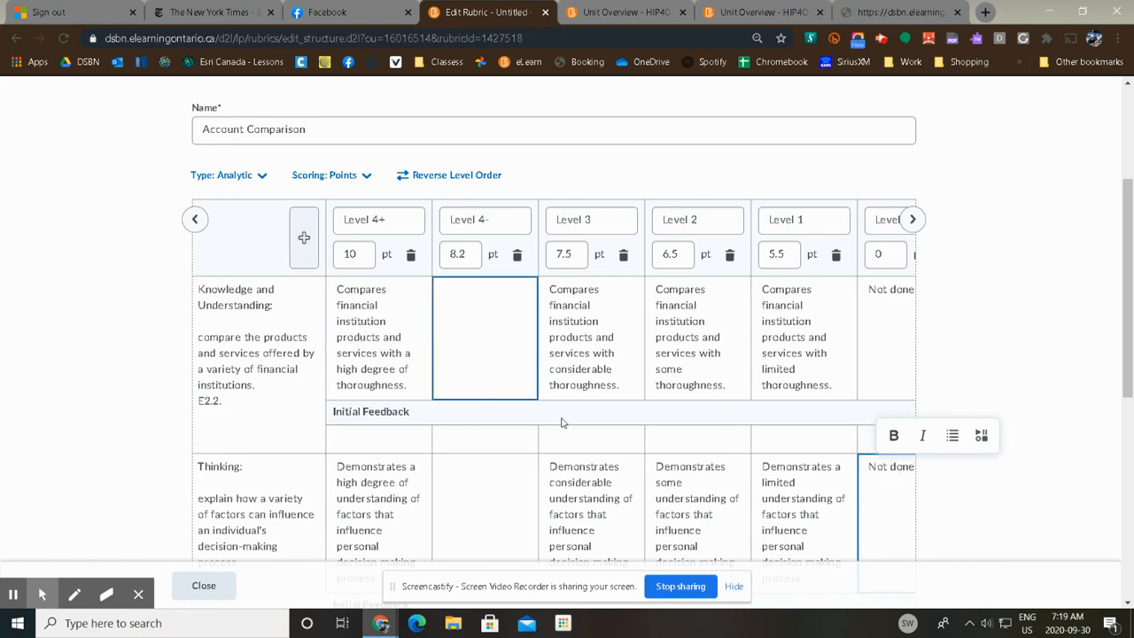
# - Check the Communication rows in the activity's rubric and add a new criteria group below the Thinking criterion
pyautogui.scroll(-3, 988, 337)
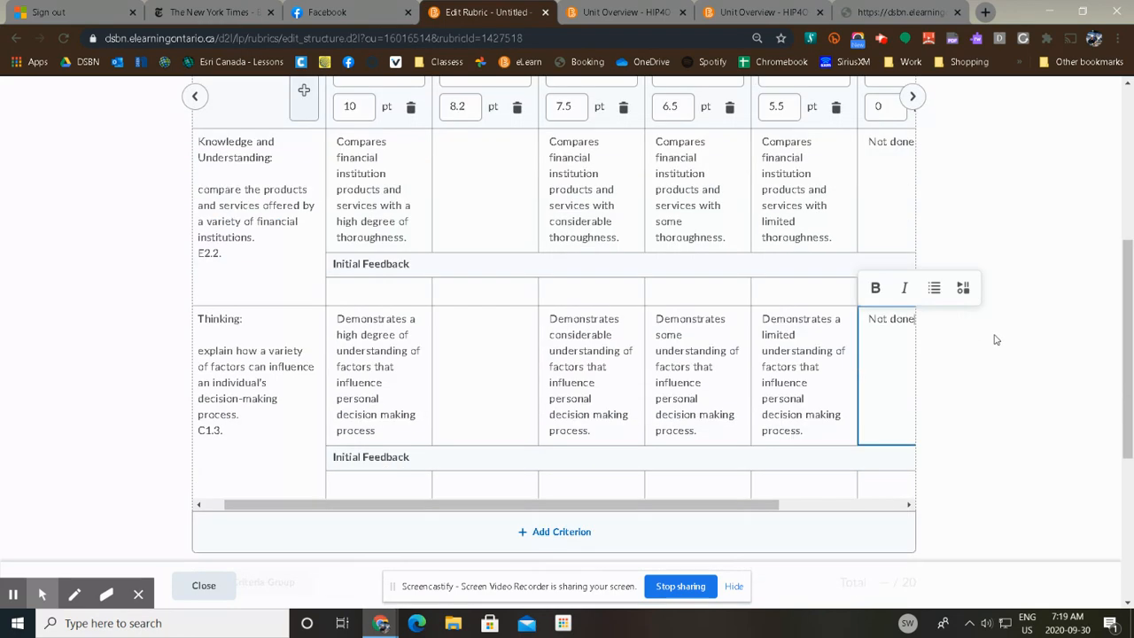
pyautogui.click(895, 12)
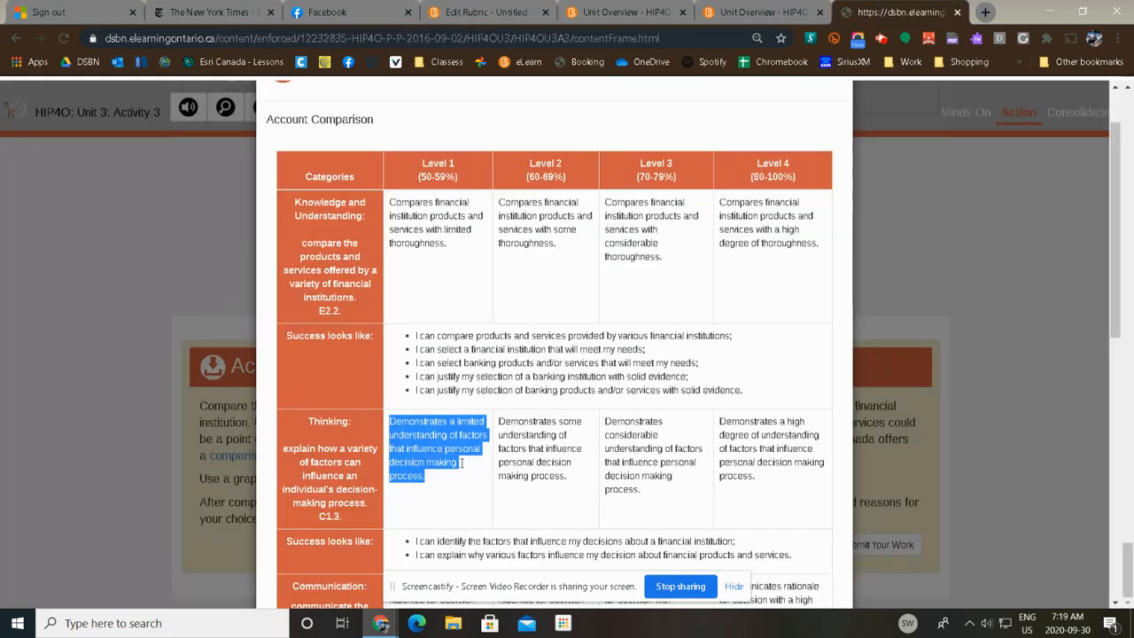
pyautogui.scroll(-2, 413, 478)
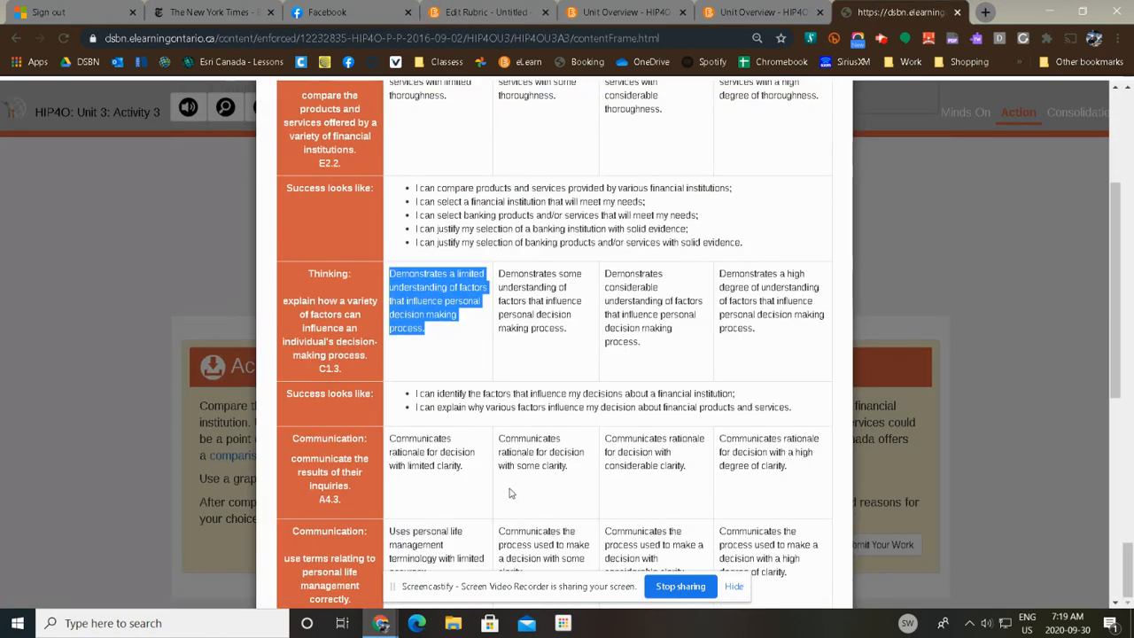
pyautogui.click(502, 12)
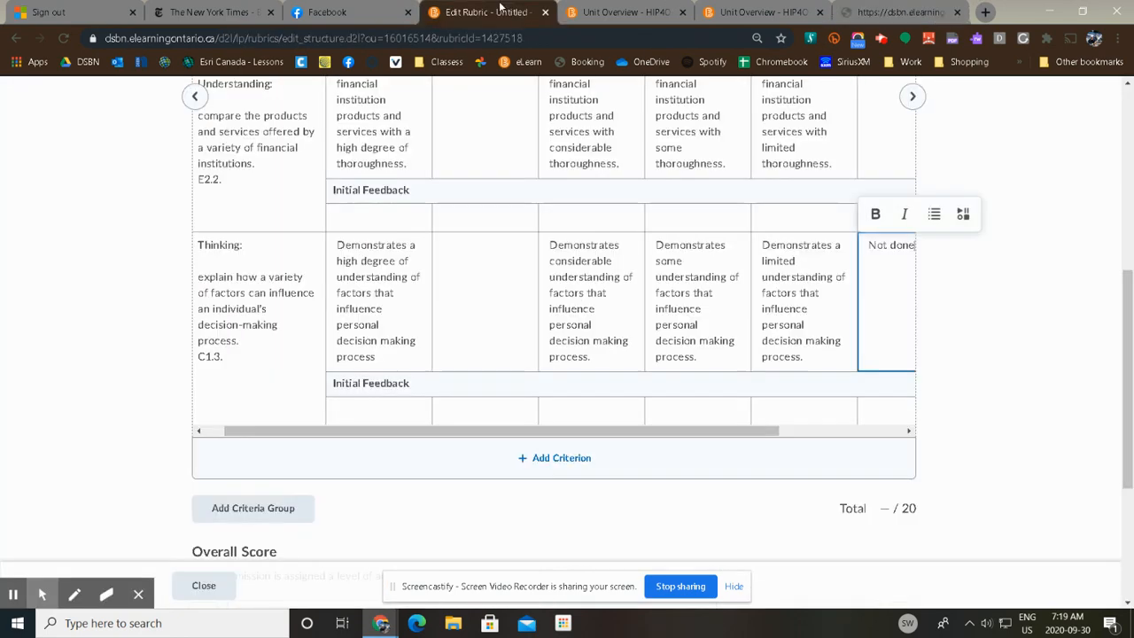
pyautogui.scroll(-2, 519, 452)
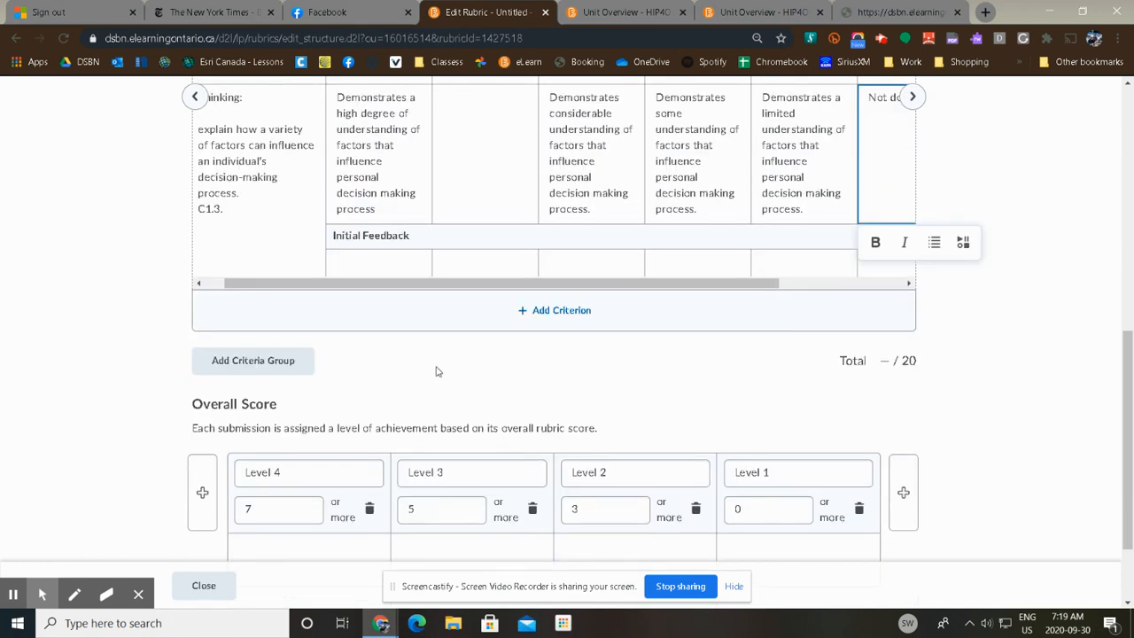
pyautogui.click(275, 366)
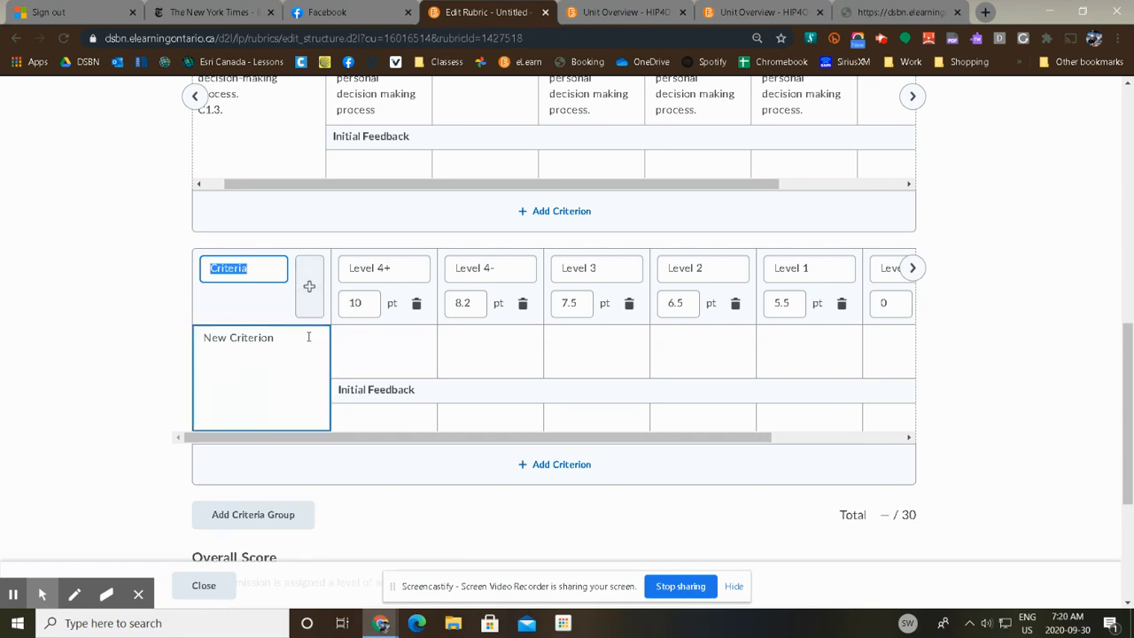
# - Set Level 1 to 2.5 points in the new criteria group
pyautogui.click(365, 303)
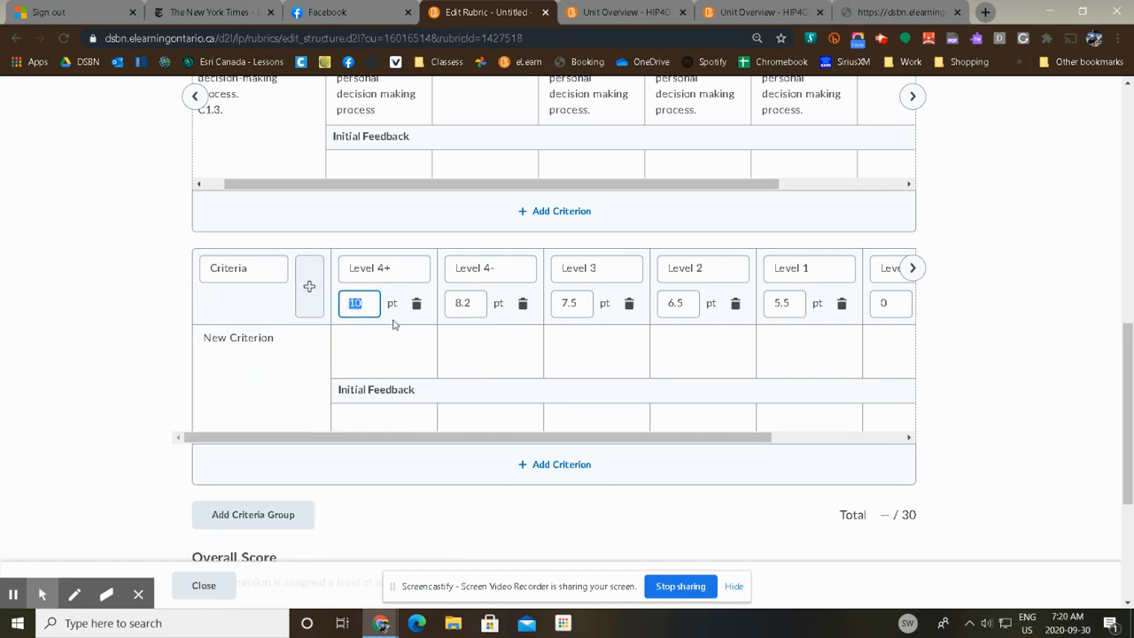
pyautogui.click(767, 303)
pyautogui.write('2.5')
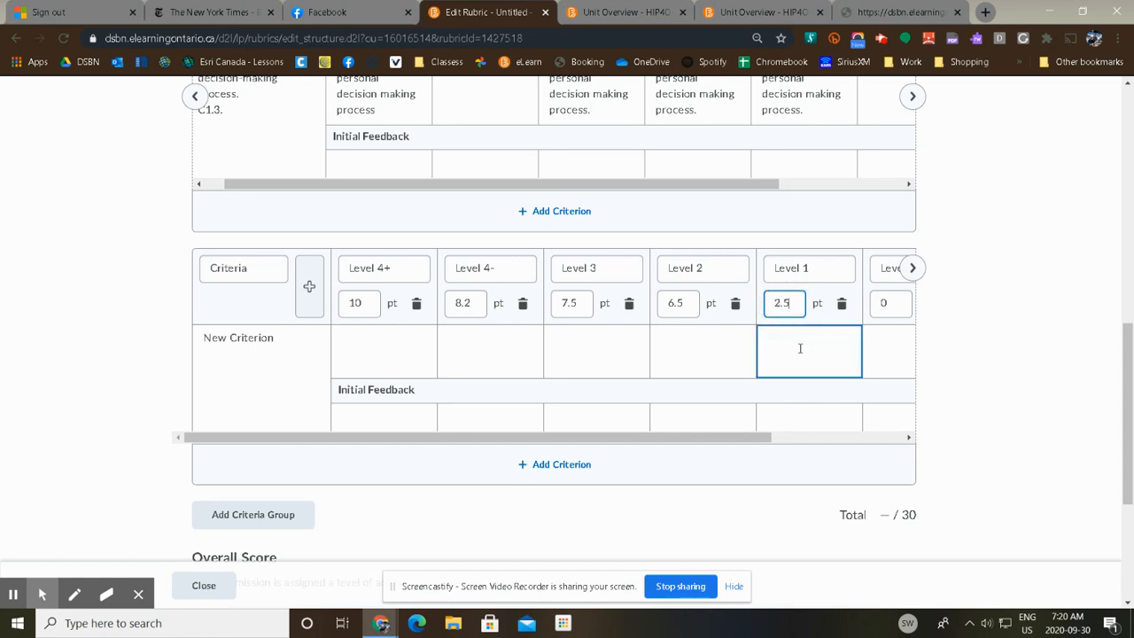
# - Set the new criteria group's points to 3 for Level 2, 3.5 for Level 3, 4 for Level 4- and 5 for Level 4+
pyautogui.click(663, 304)
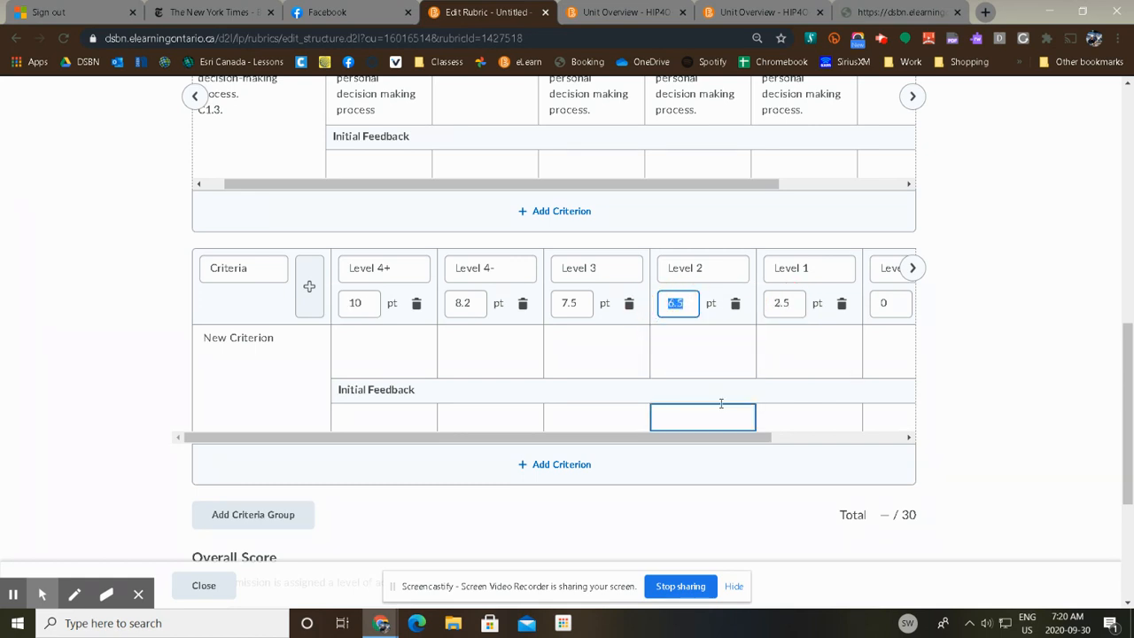
pyautogui.write('3')
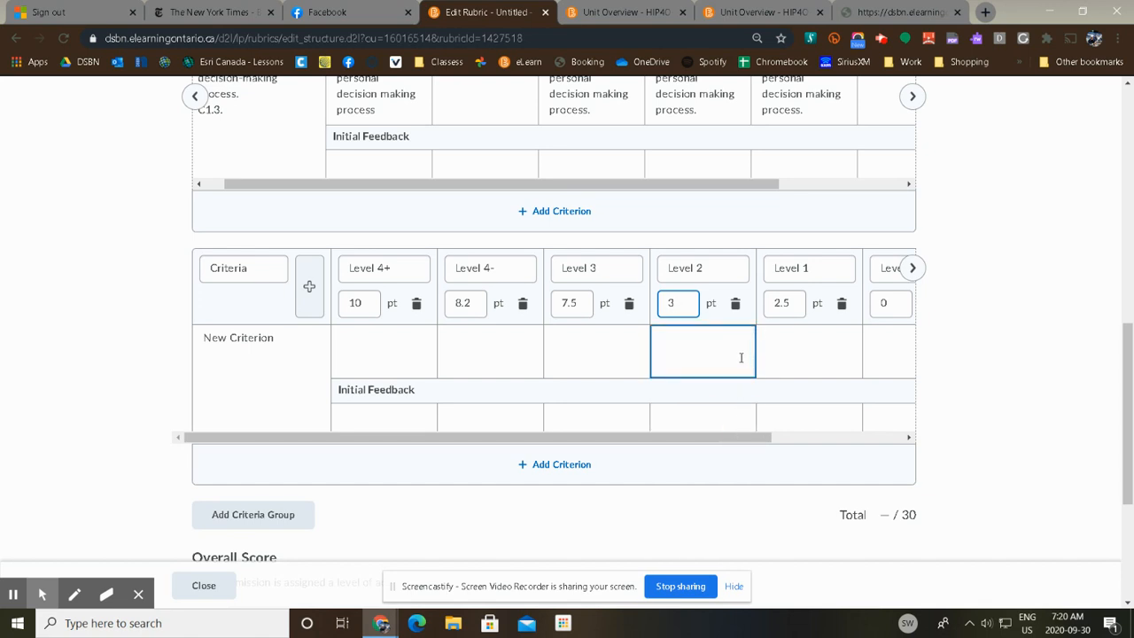
pyautogui.click(542, 307)
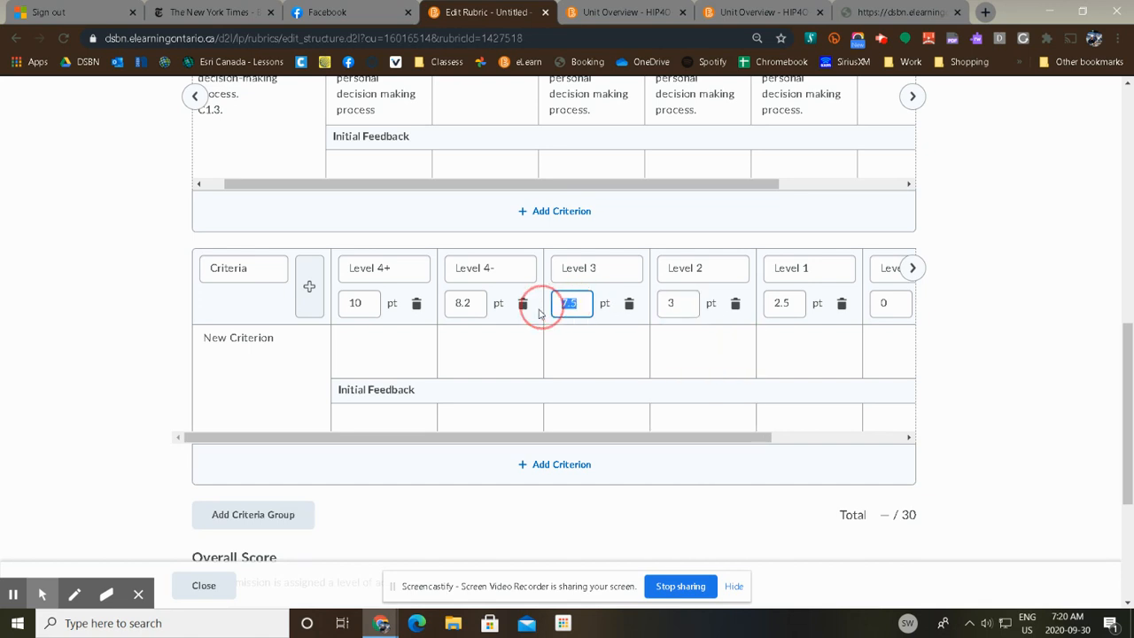
pyautogui.write('3.')
pyautogui.click(464, 302)
pyautogui.write('4')
pyautogui.click(368, 304)
pyautogui.write('5')
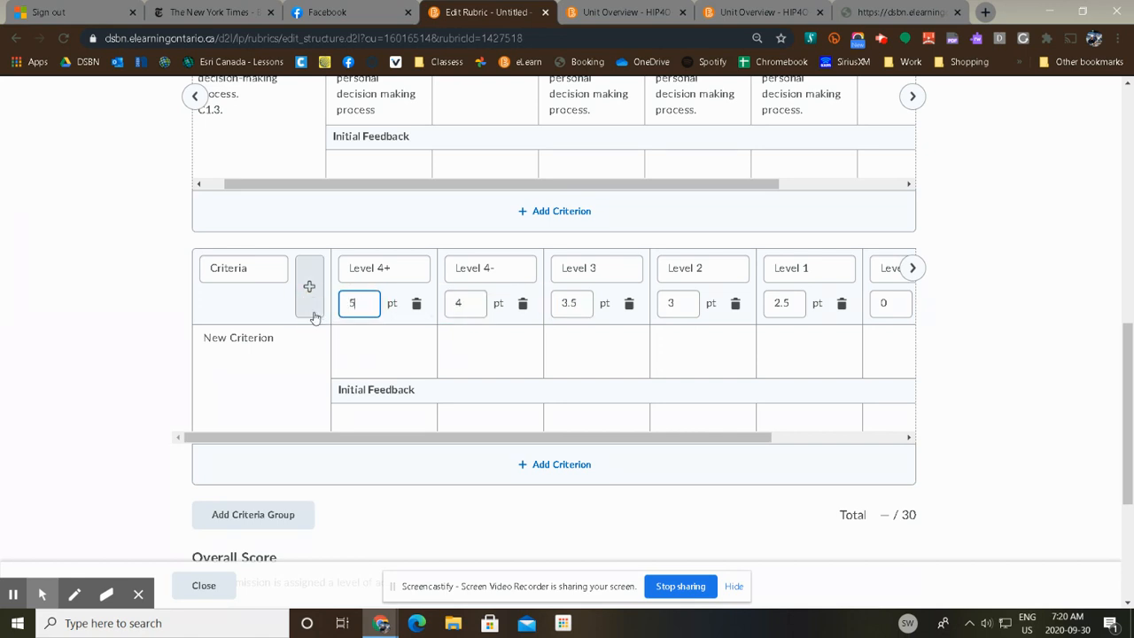
# - Replace the new criterion's name with the Communication A4.3 heading copied from the activity's rubric
pyautogui.click(891, 12)
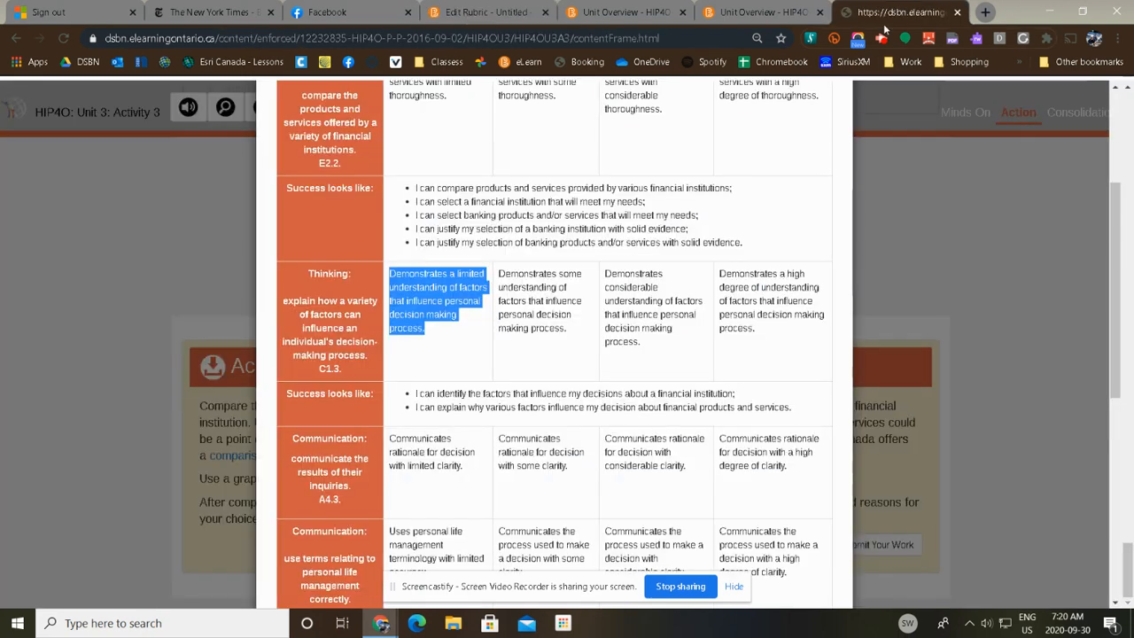
pyautogui.moveTo(353, 498); pyautogui.dragTo(294, 436)
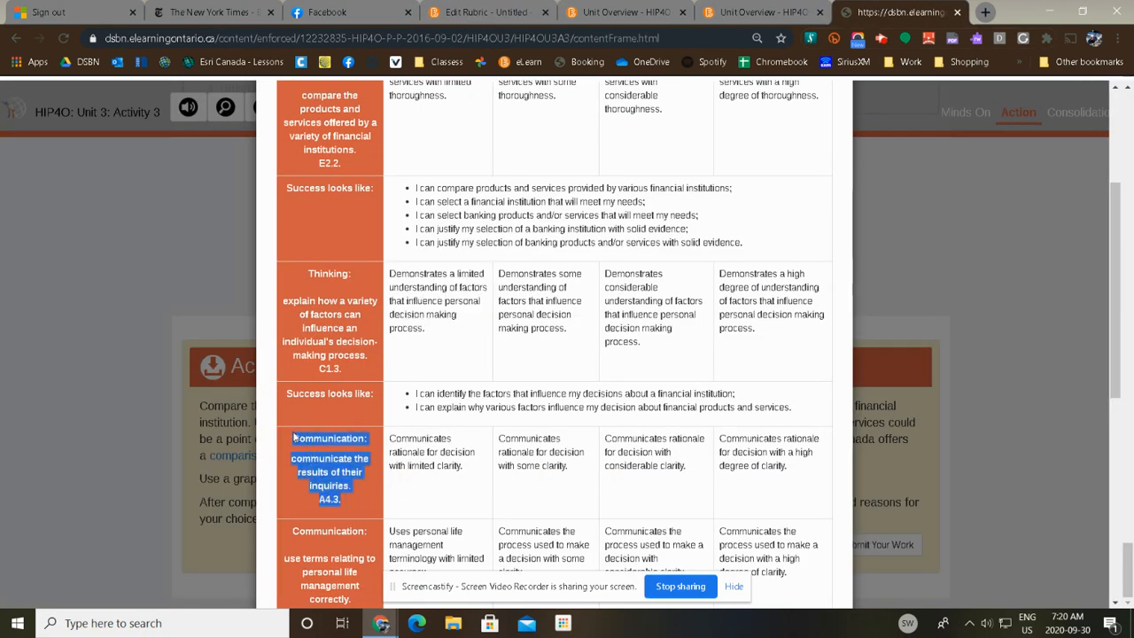
pyautogui.rightClick(325, 438)
pyautogui.click(341, 448)
pyautogui.hotkey('ctrl', '4')
pyautogui.click(266, 389)
pyautogui.moveTo(281, 339); pyautogui.dragTo(196, 358)
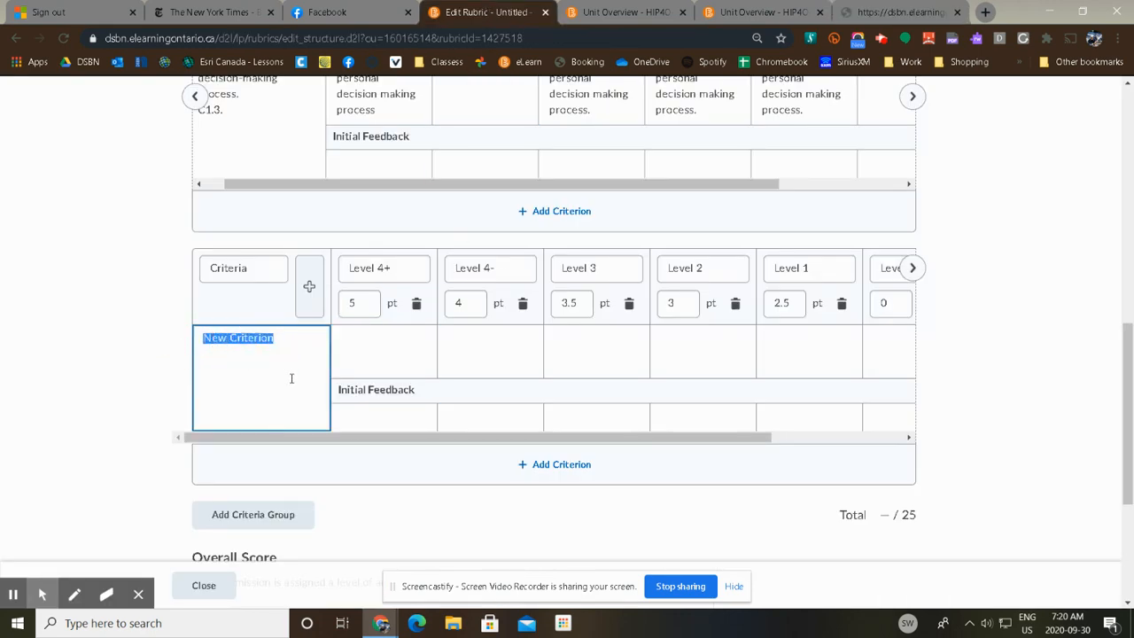
pyautogui.hotkey('ctrl', 'v')
# - Copy the "high degree of clarity" Communication description from the activity's rubric into the Communication criterion's Level 4+ cell
pyautogui.hotkey('ctrl', '7')
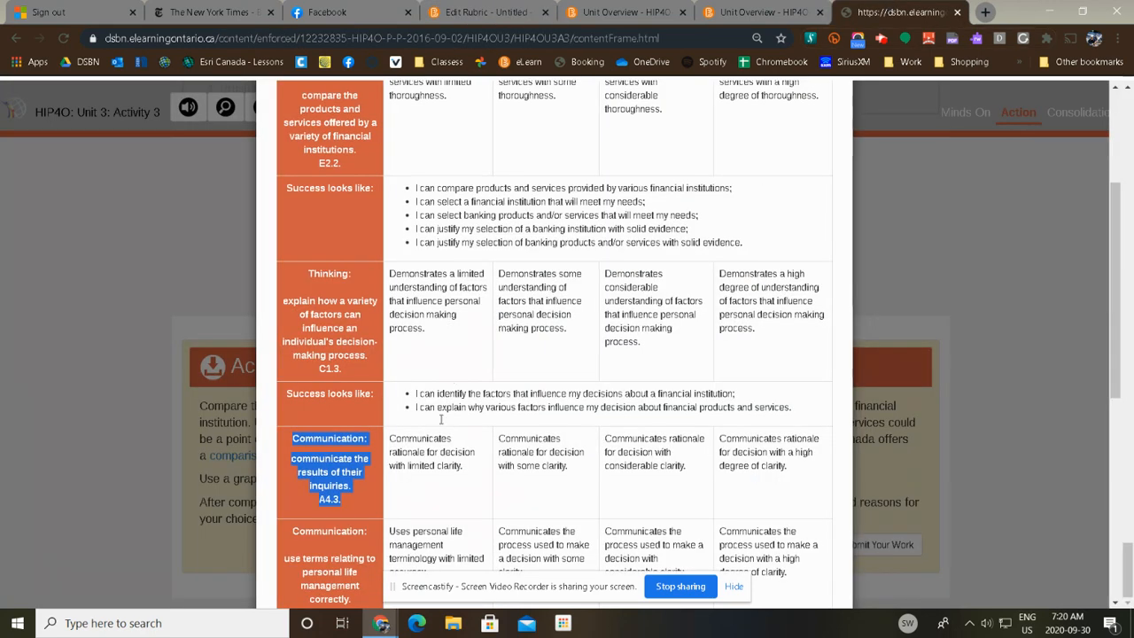
pyautogui.moveTo(791, 471); pyautogui.dragTo(719, 445)
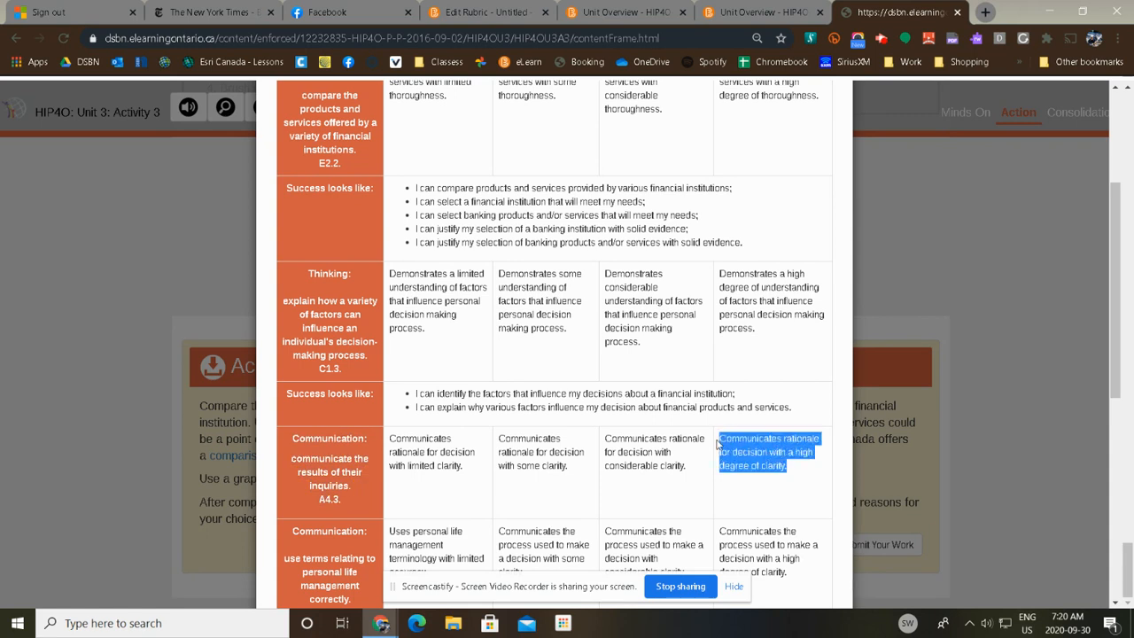
pyautogui.rightClick(749, 446)
pyautogui.click(778, 455)
pyautogui.hotkey('ctrl', '4')
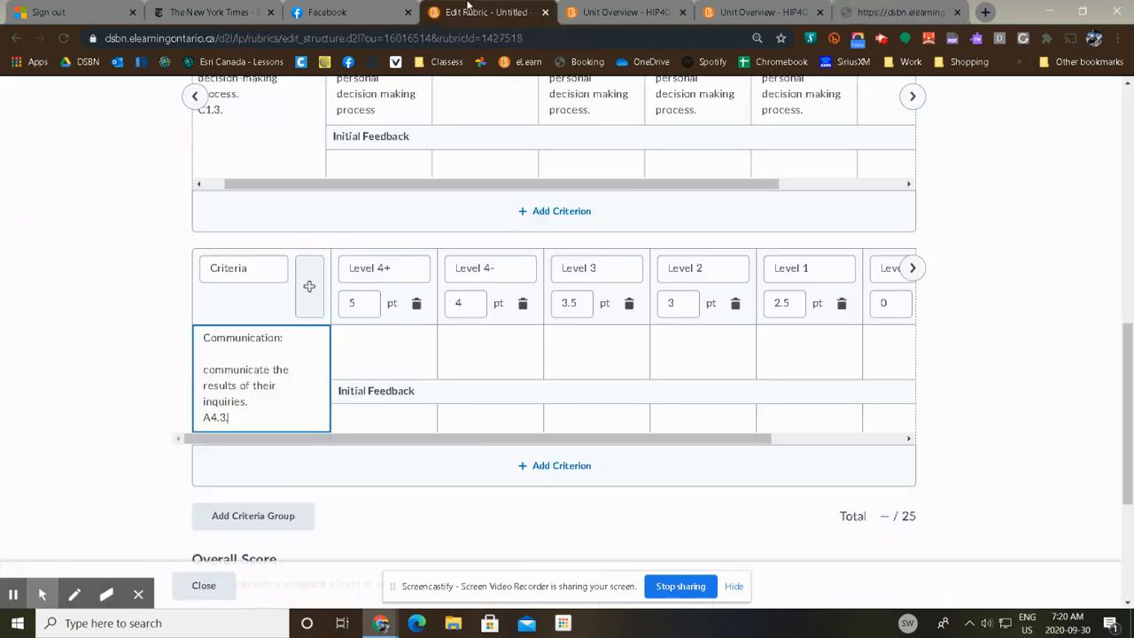
pyautogui.click(372, 355)
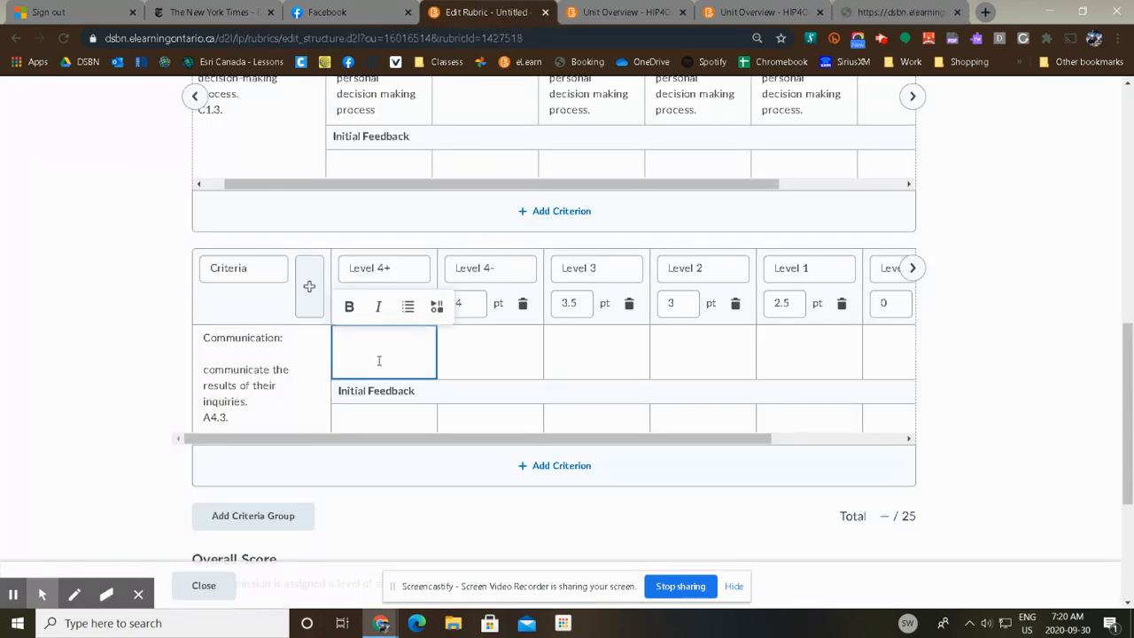
pyautogui.hotkey('ctrl', 'v')
# - Copy the "considerable clarity" Communication description from the activity's rubric into the Communication criterion's Level 3 cell
pyautogui.click(910, 5)
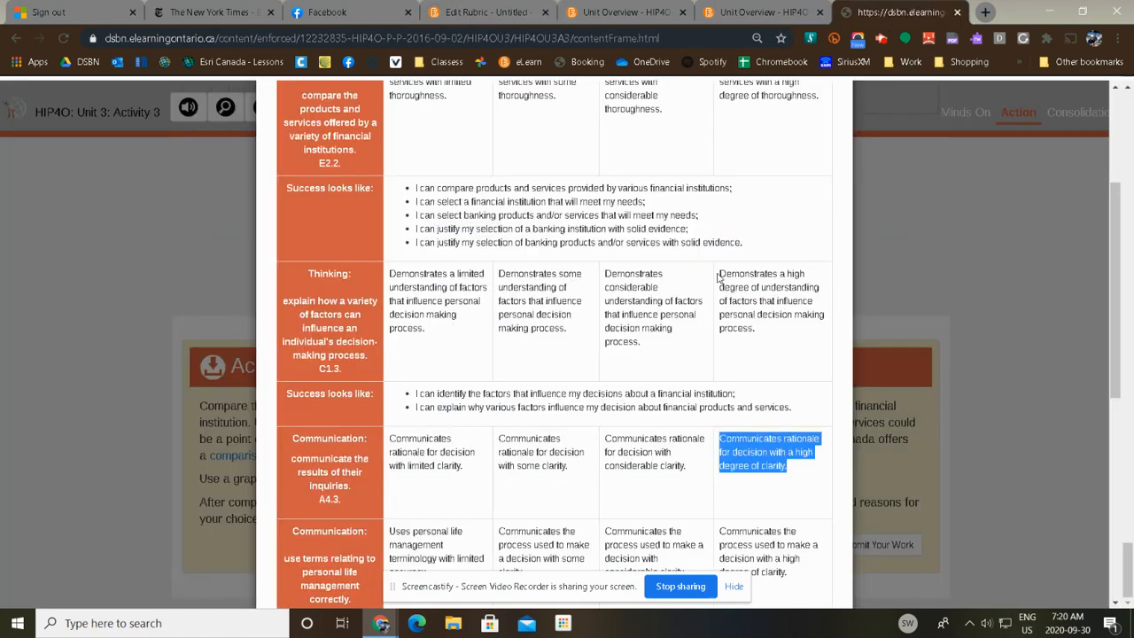
pyautogui.moveTo(699, 471); pyautogui.dragTo(606, 439)
pyautogui.rightClick(626, 450)
pyautogui.click(679, 461)
pyautogui.click(488, 11)
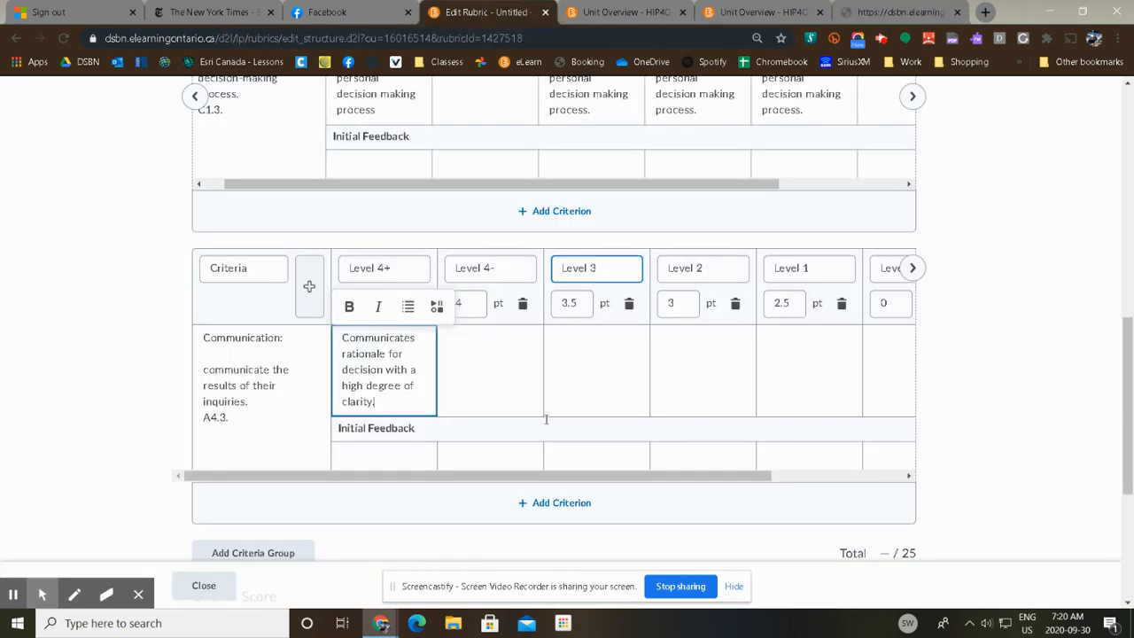
pyautogui.click(599, 359)
pyautogui.hotkey('ctrl', 'v')
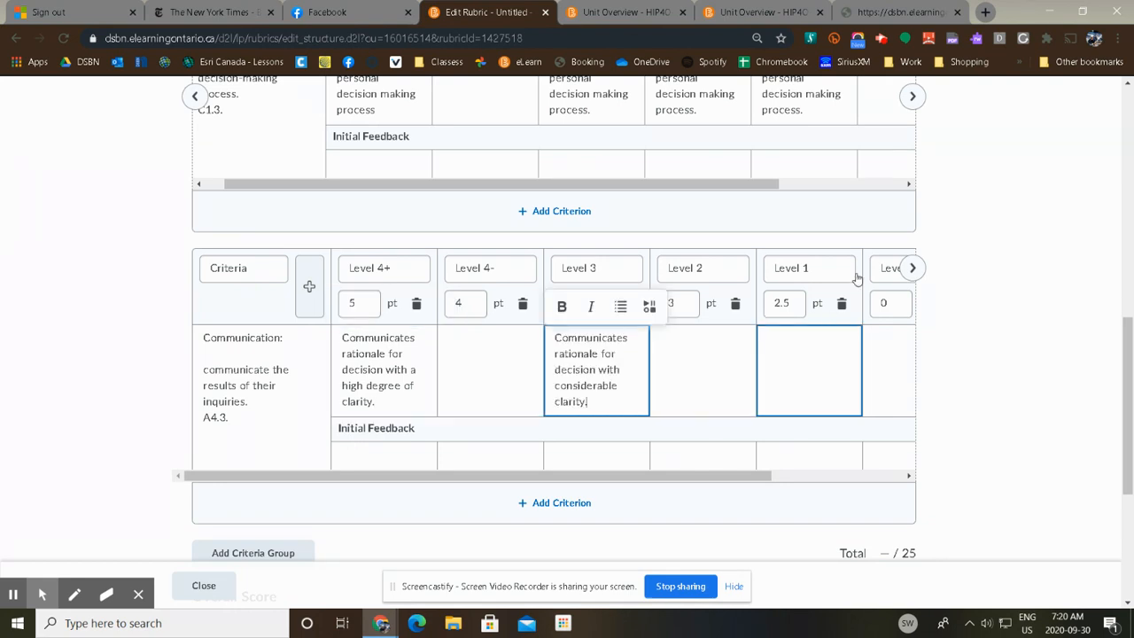
# - Copy the "some clarity" Communication description from the activity's rubric into the Communication criterion's Level 2 cell
pyautogui.click(902, 12)
pyautogui.click(572, 470)
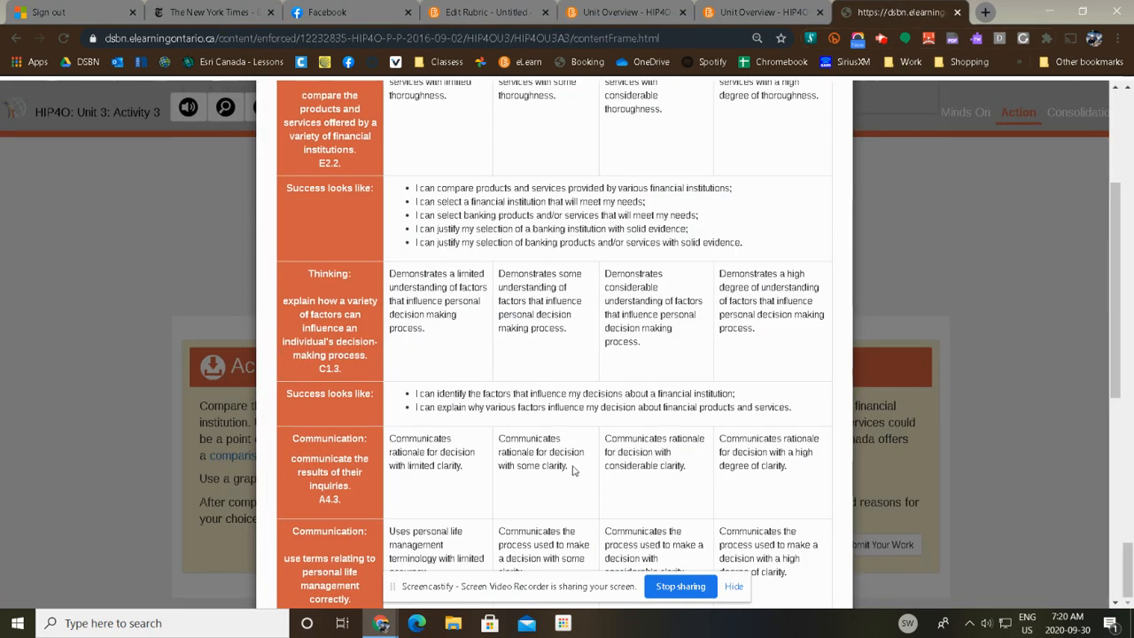
pyautogui.moveTo(573, 471); pyautogui.dragTo(499, 435)
pyautogui.rightClick(580, 447)
pyautogui.click(612, 457)
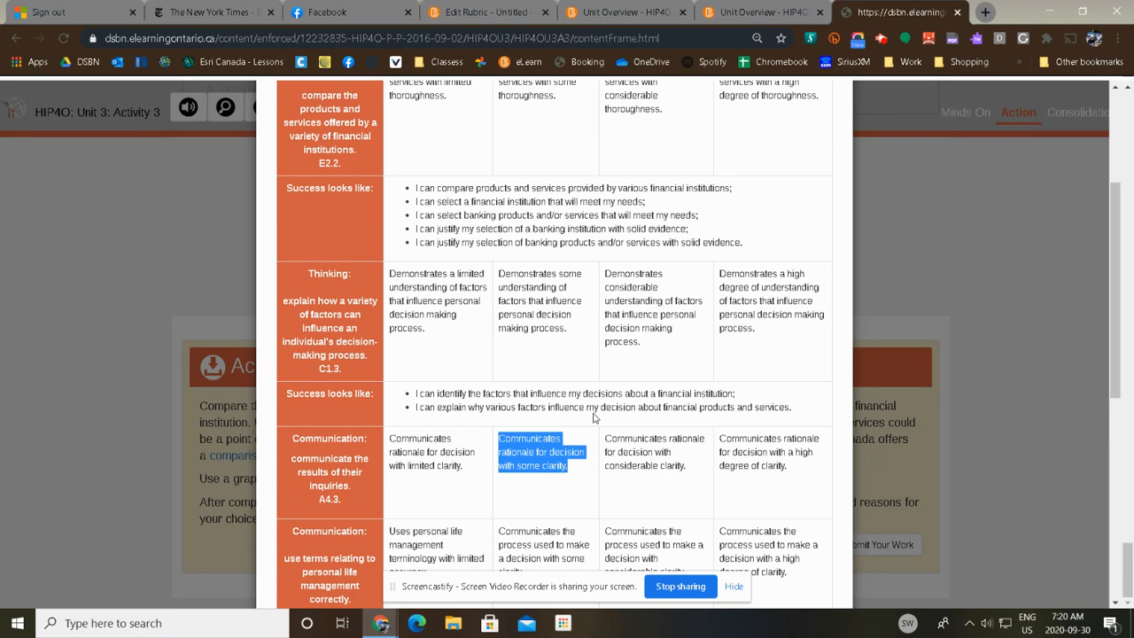
pyautogui.click(505, 7)
pyautogui.click(672, 350)
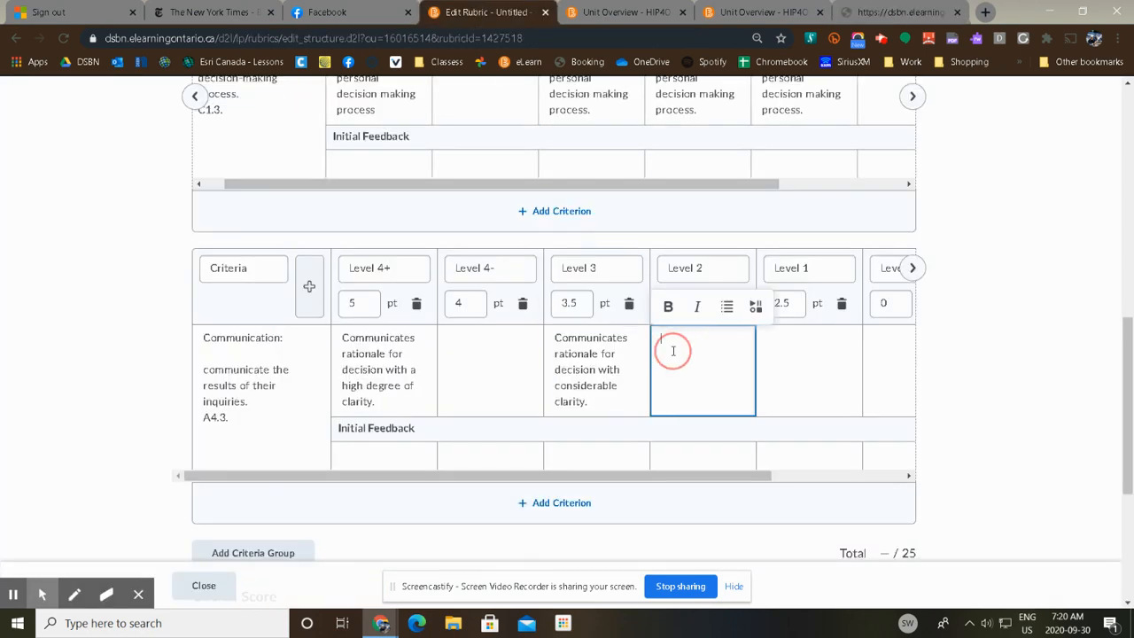
pyautogui.hotkey('ctrl', 'v')
# - Copy the "limited clarity" Communication description from the activity's rubric into the Communication criterion's Level 1 cell
pyautogui.click(904, 11)
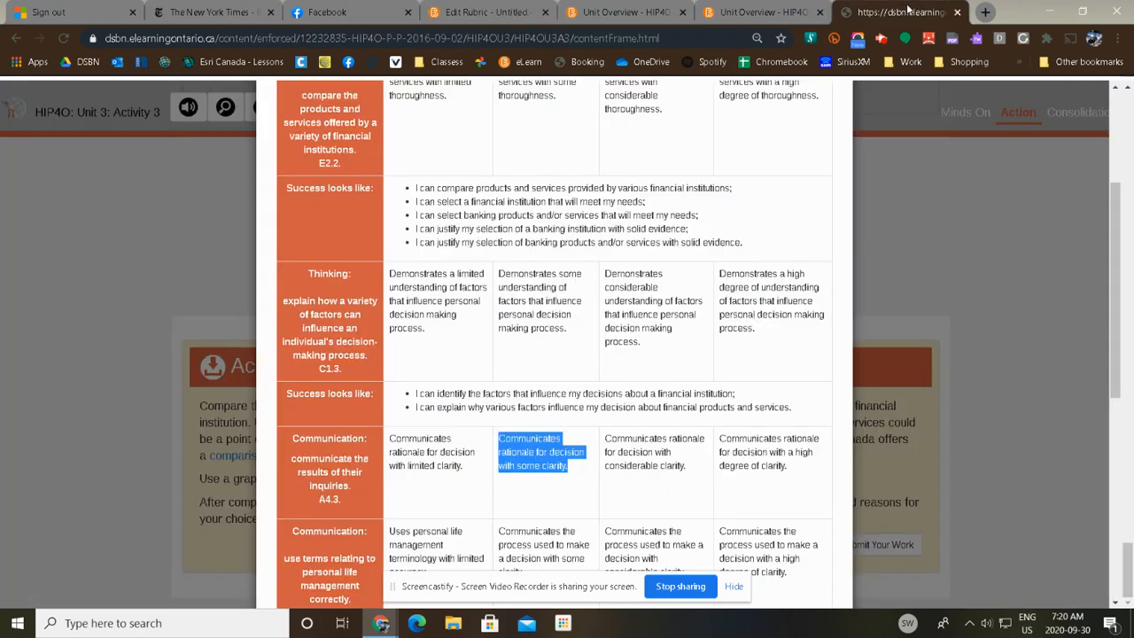
pyautogui.moveTo(466, 468); pyautogui.dragTo(389, 434)
pyautogui.rightClick(437, 461)
pyautogui.click(440, 460)
pyautogui.click(490, 10)
pyautogui.click(798, 373)
pyautogui.hotkey('ctrl', 'v')
# - Enter "Your work was well written and free of spelling mistakes!" as the Communication criterion's Level 4+ initial feedback
pyautogui.click(364, 456)
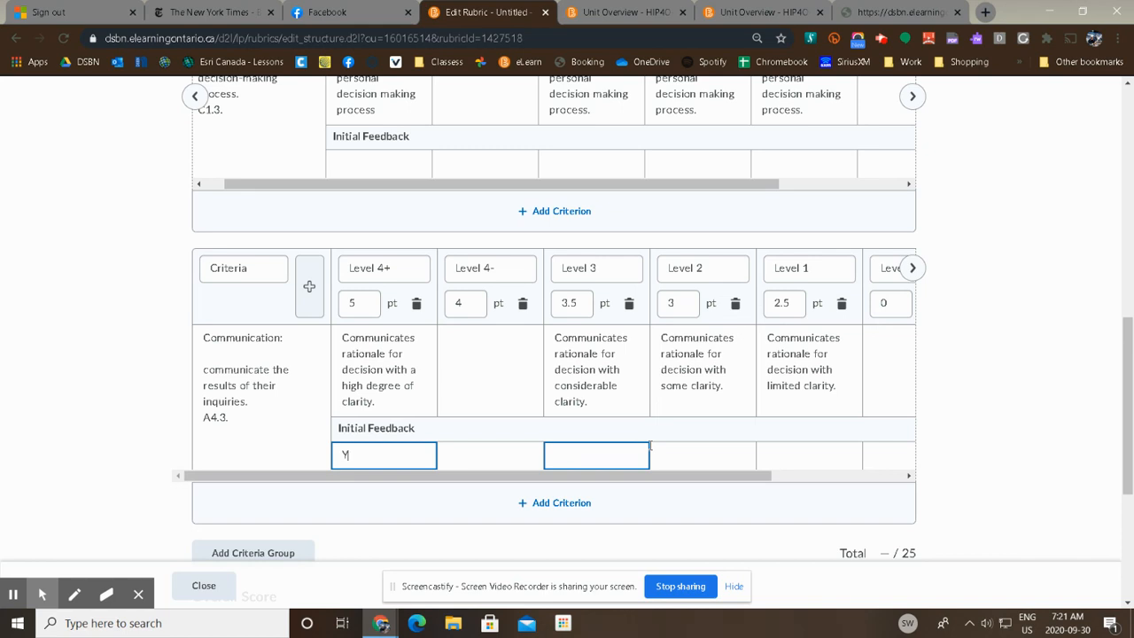
pyautogui.write('Your work was well w')
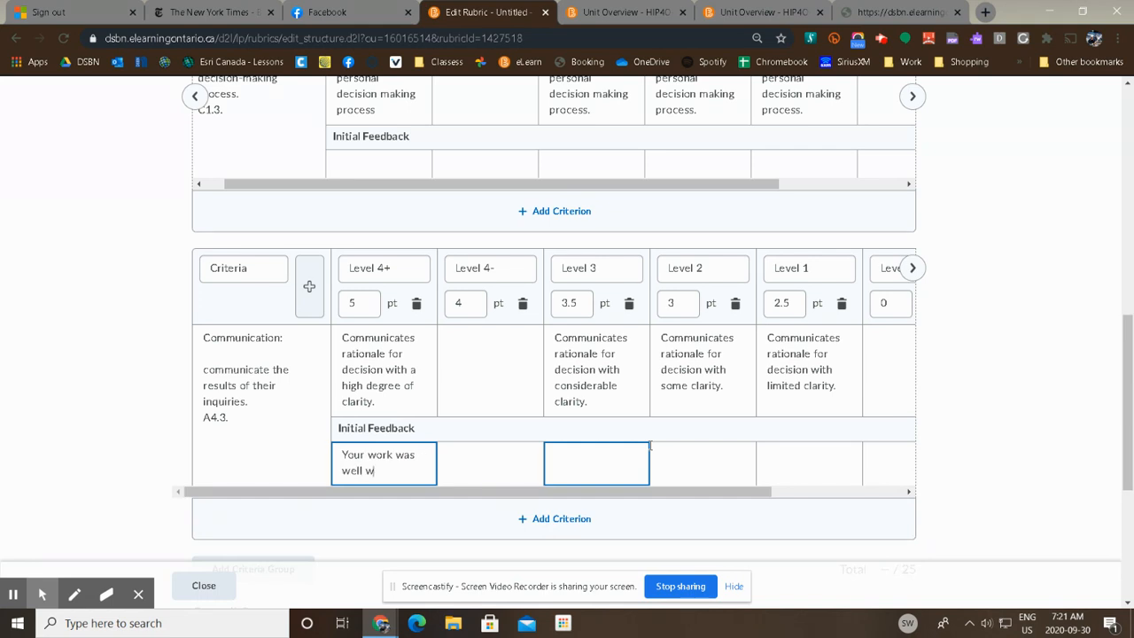
pyautogui.write('ritten and dre')
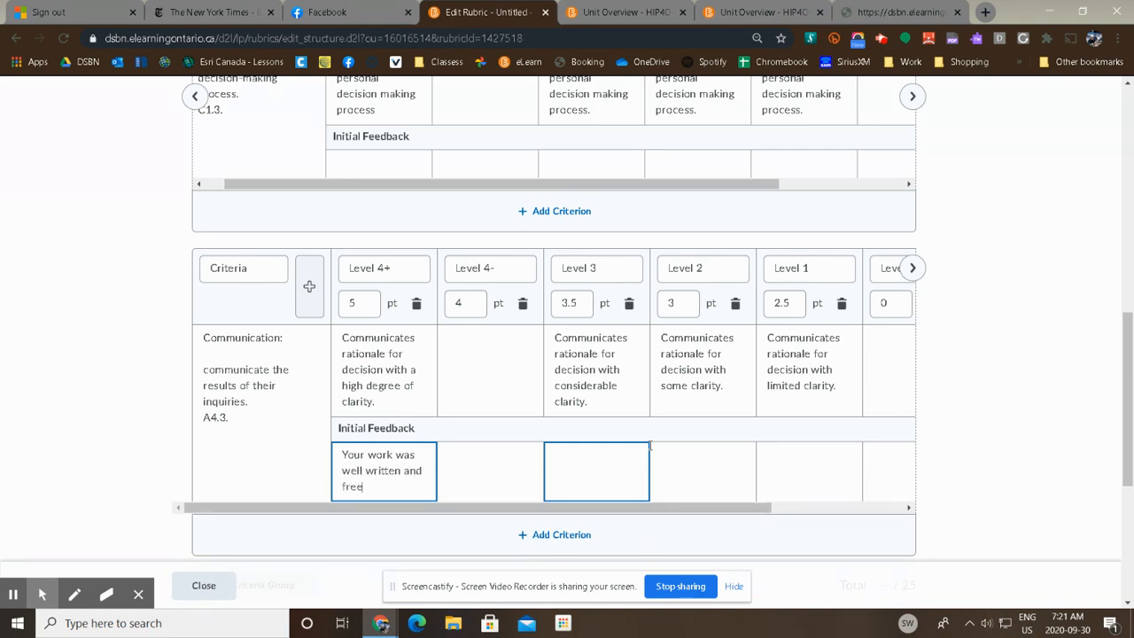
pyautogui.write('e of spelling mistakes!')
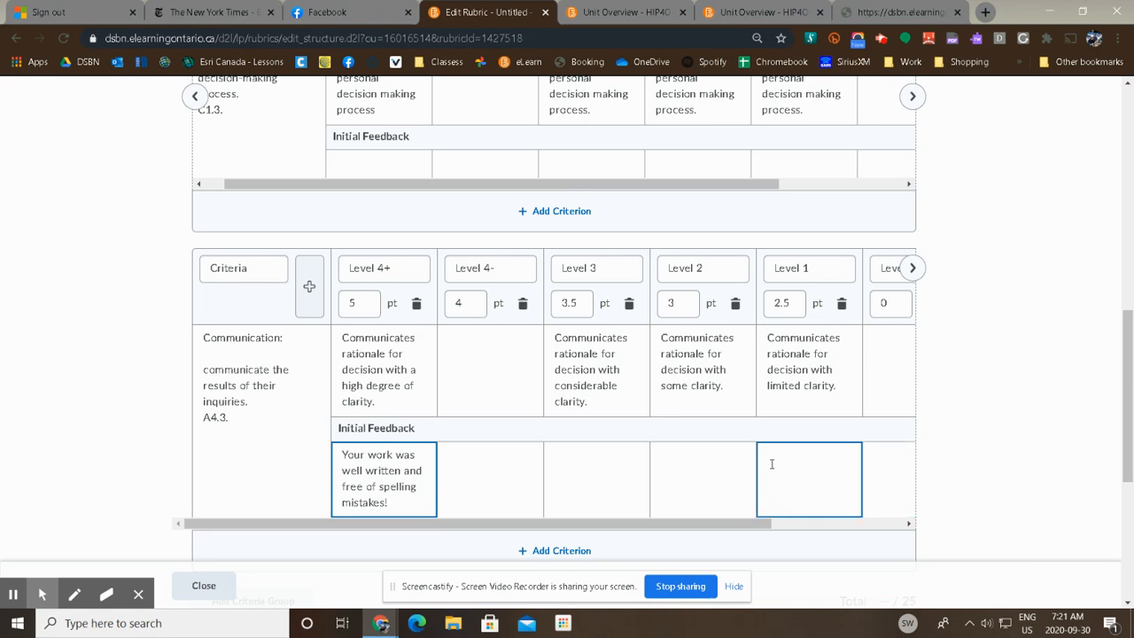
# - Enter Communication Level 2 feedback: "You should have someone proofread your work and you should also make good use of the spell checking options in your software."
pyautogui.click(696, 465)
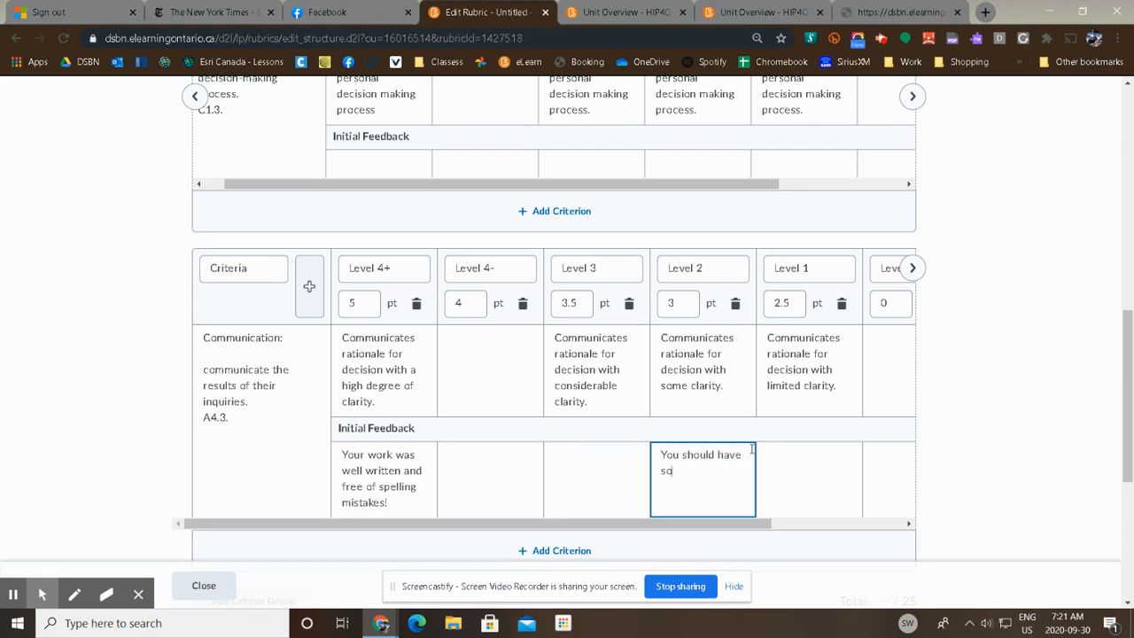
pyautogui.write('You should have someone proofread your work and you')
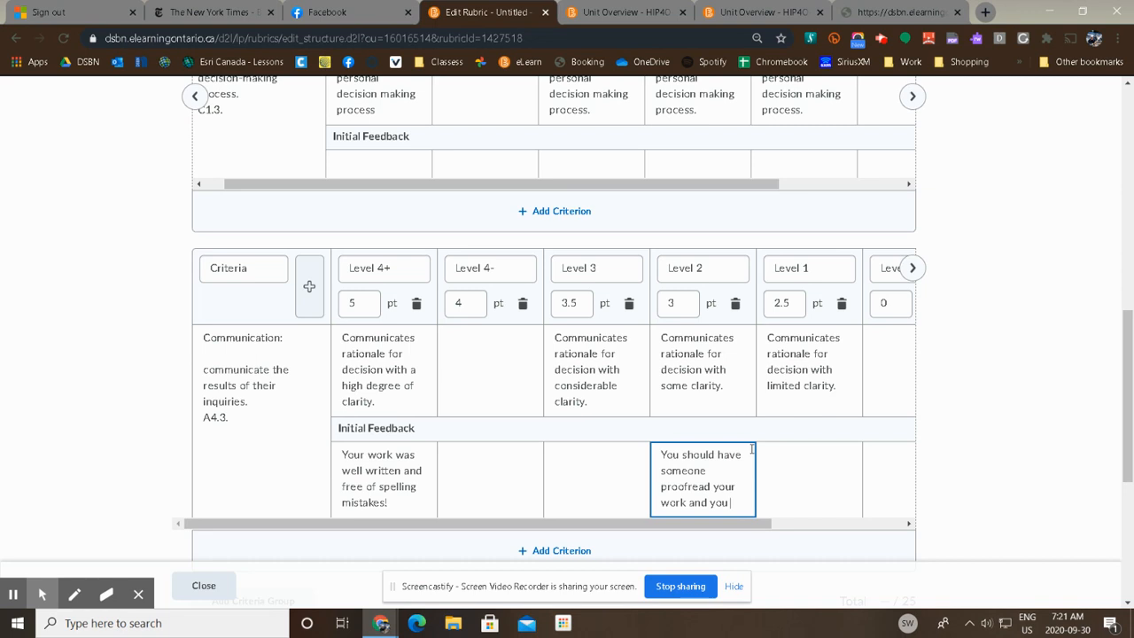
pyautogui.write(' should also make good')
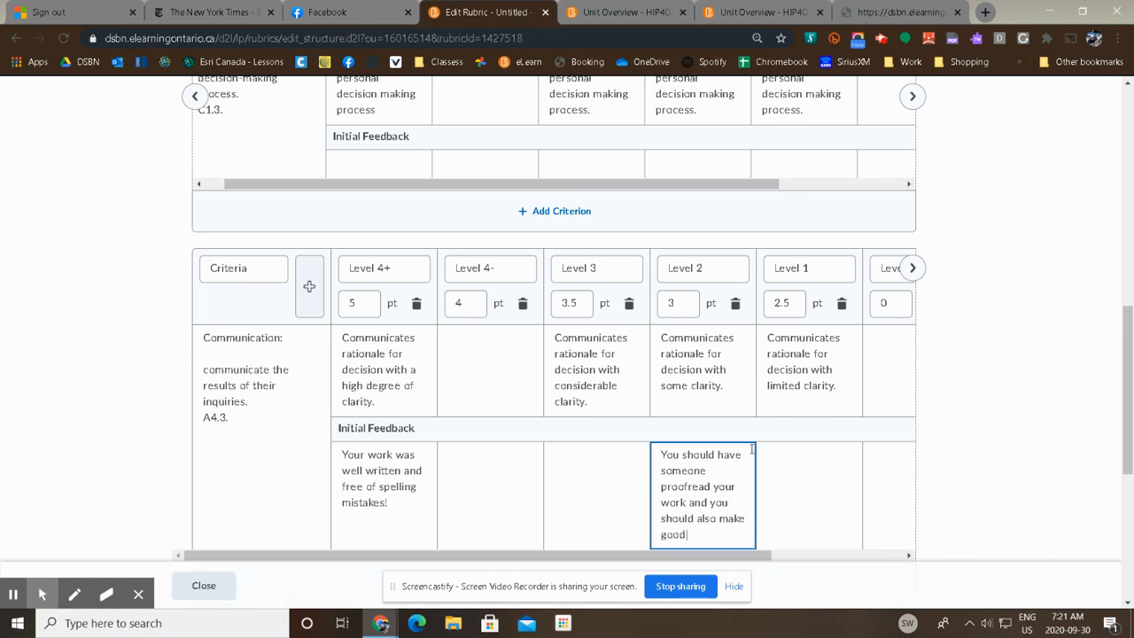
pyautogui.write(' use of the spell checking')
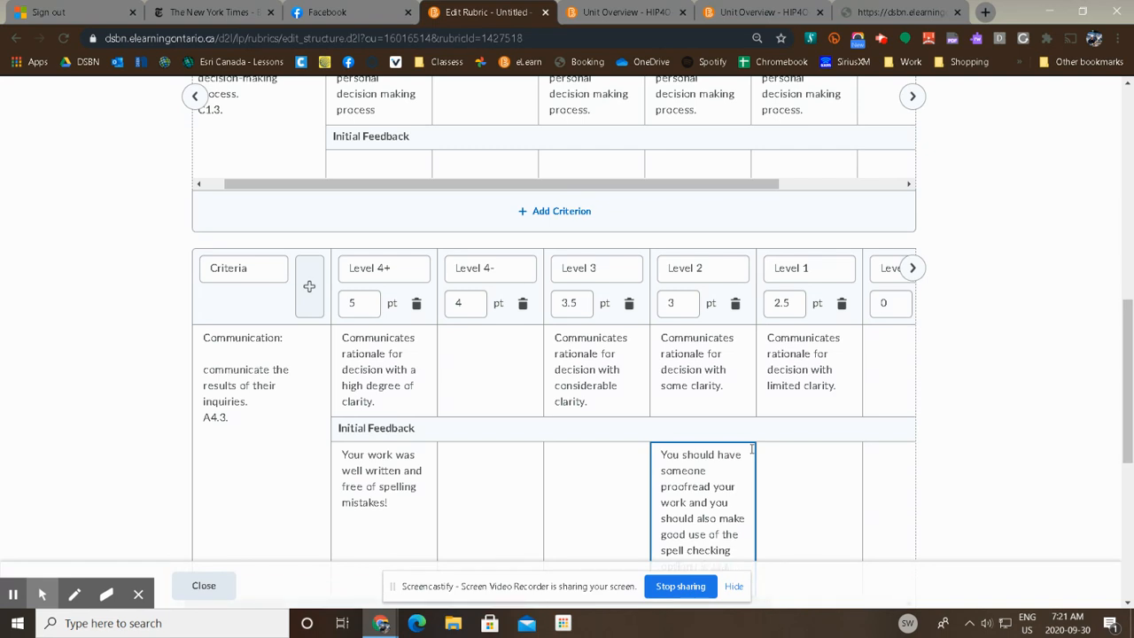
pyautogui.scroll(-3, 860, 424)
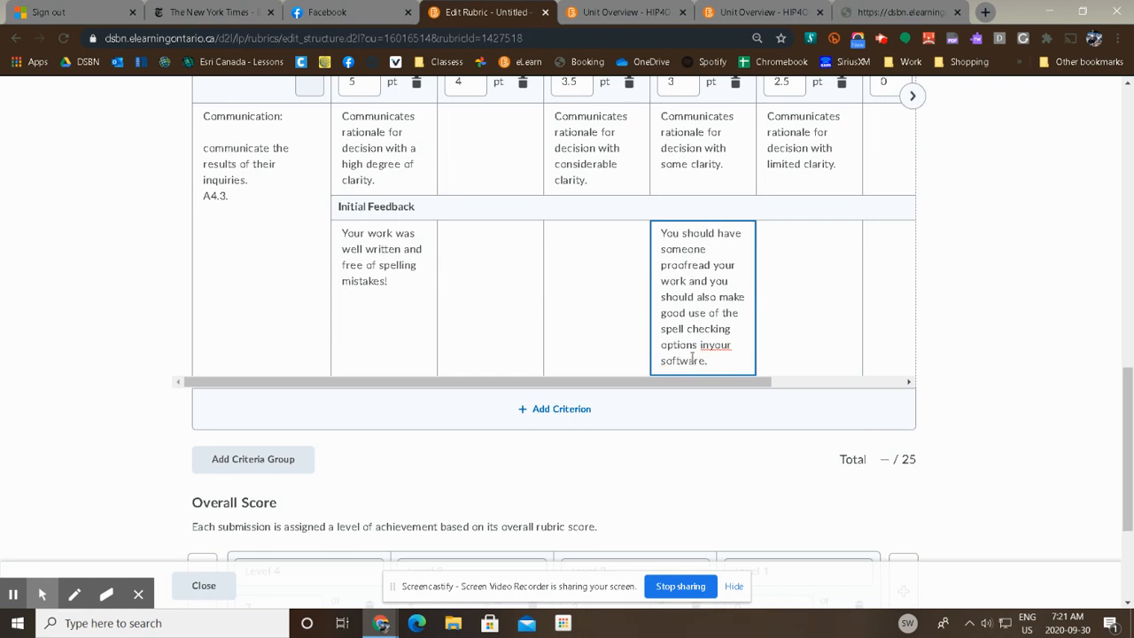
pyautogui.click(712, 344)
# - Copy the Communication criterion's Level 2 initial feedback into its Level 1 initial feedback cell
pyautogui.moveTo(707, 361); pyautogui.dragTo(641, 236)
pyautogui.rightClick(710, 283)
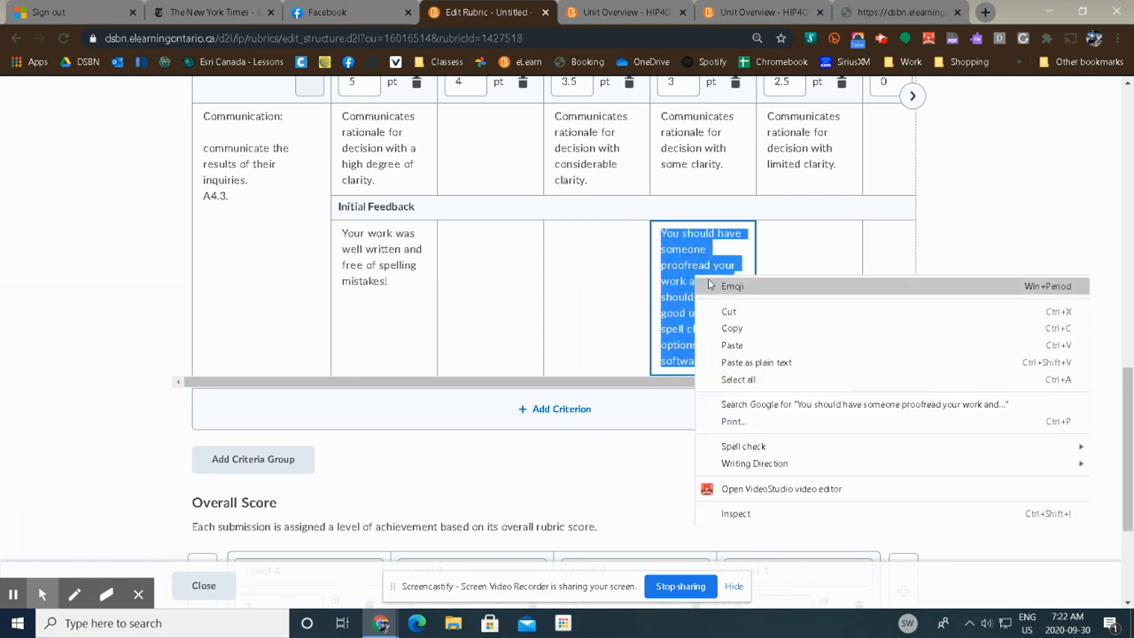
pyautogui.click(732, 328)
pyautogui.click(795, 246)
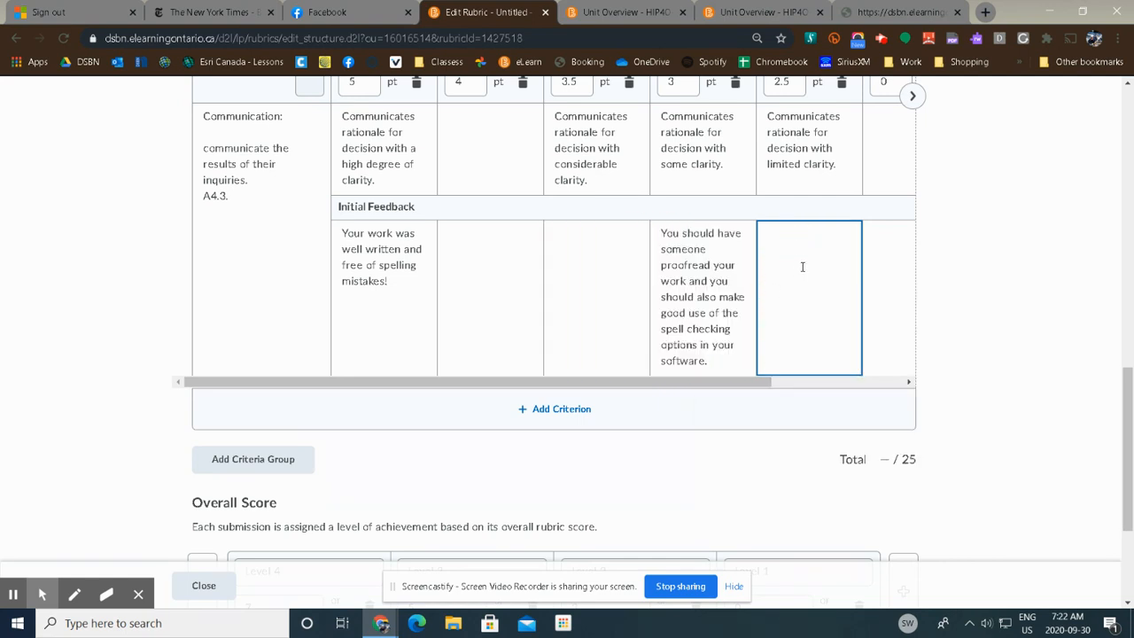
pyautogui.hotkey('ctrl', 'v')
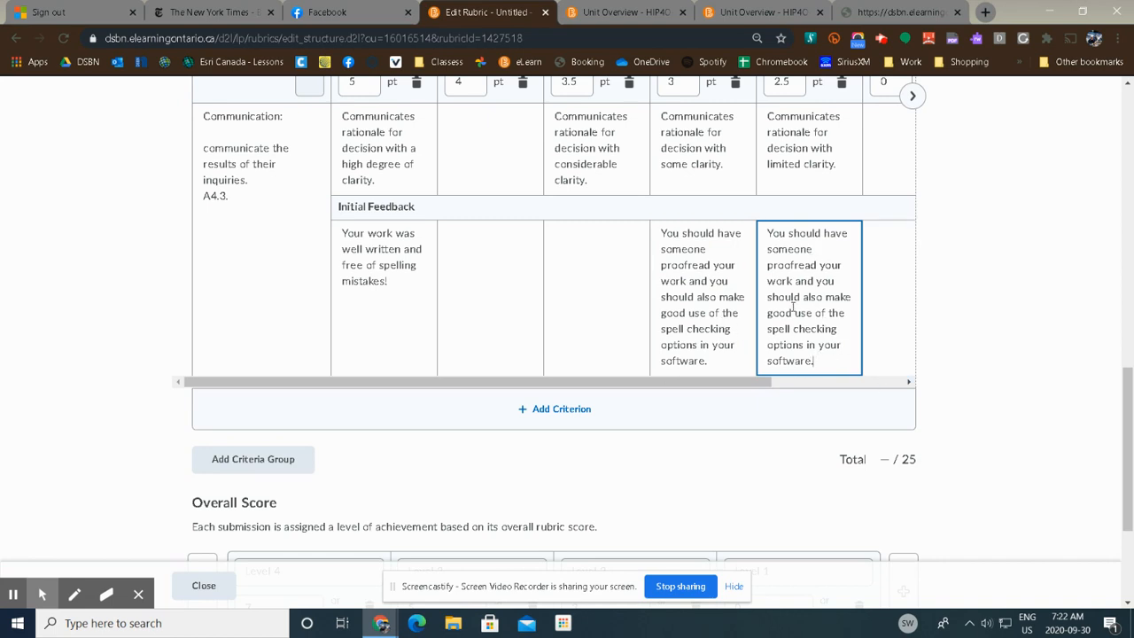
# - Review the points, descriptions and feedback in both criteria groups and the Overall Score levels
pyautogui.scroll(2, 793, 306)
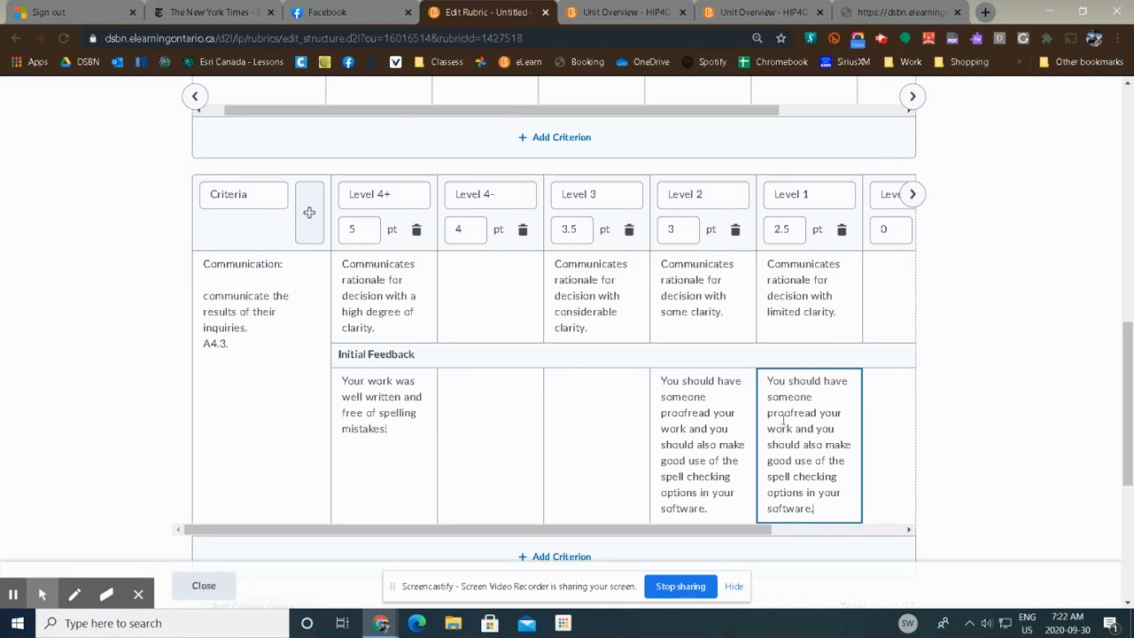
pyautogui.scroll(1, 806, 387)
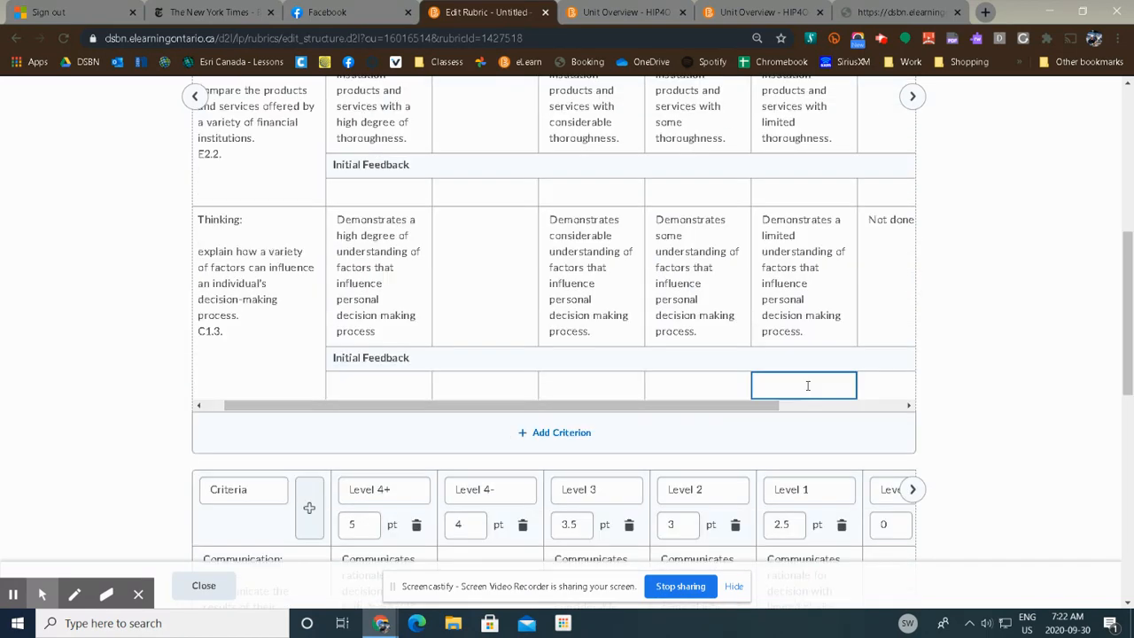
pyautogui.scroll(2, 806, 385)
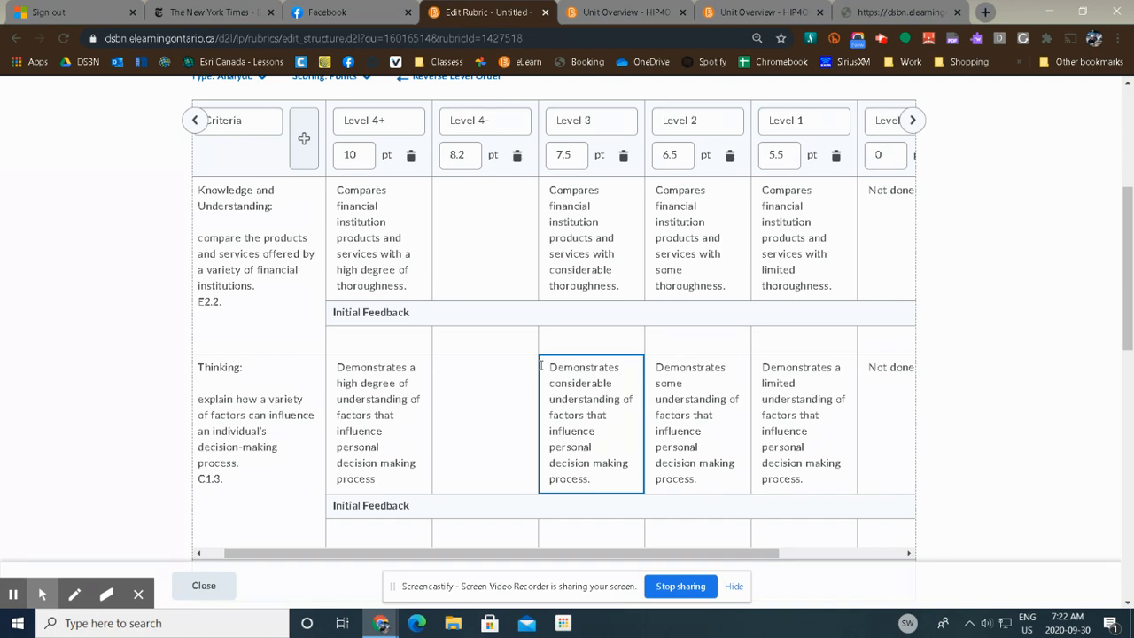
pyautogui.scroll(-5, 957, 328)
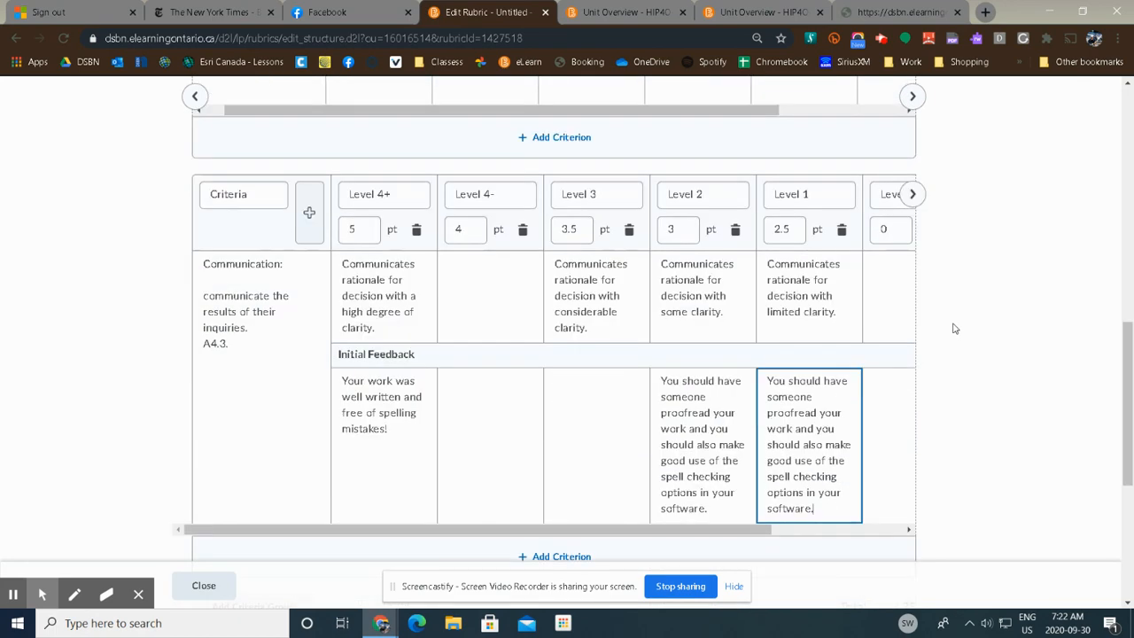
pyautogui.scroll(-4, 956, 329)
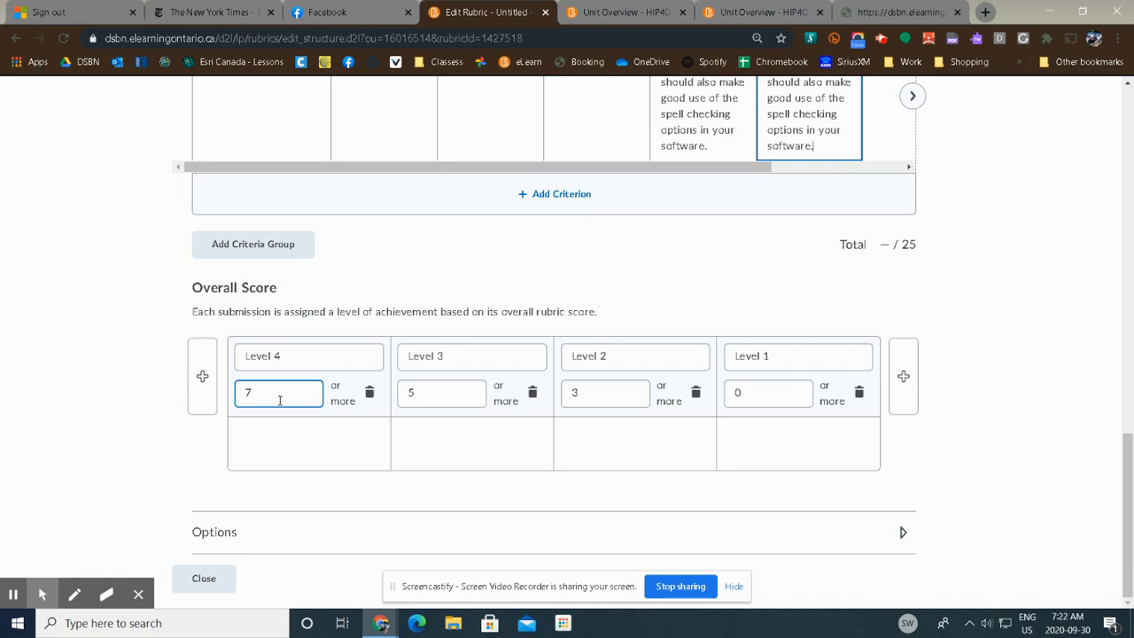
# - Set the Overall Score thresholds to 20 for Level 4, 17.5 for Level 3, 15 for Level 2 and 12.5 for Level 1
pyautogui.moveTo(260, 394); pyautogui.dragTo(227, 393)
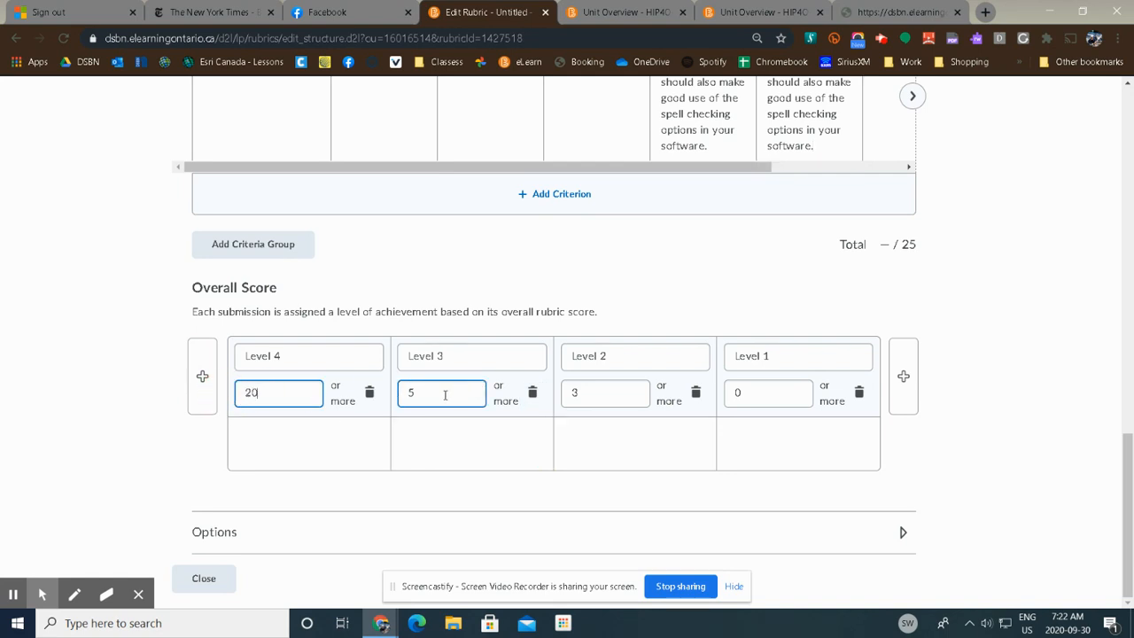
pyautogui.click(432, 394)
pyautogui.doubleClick(410, 393)
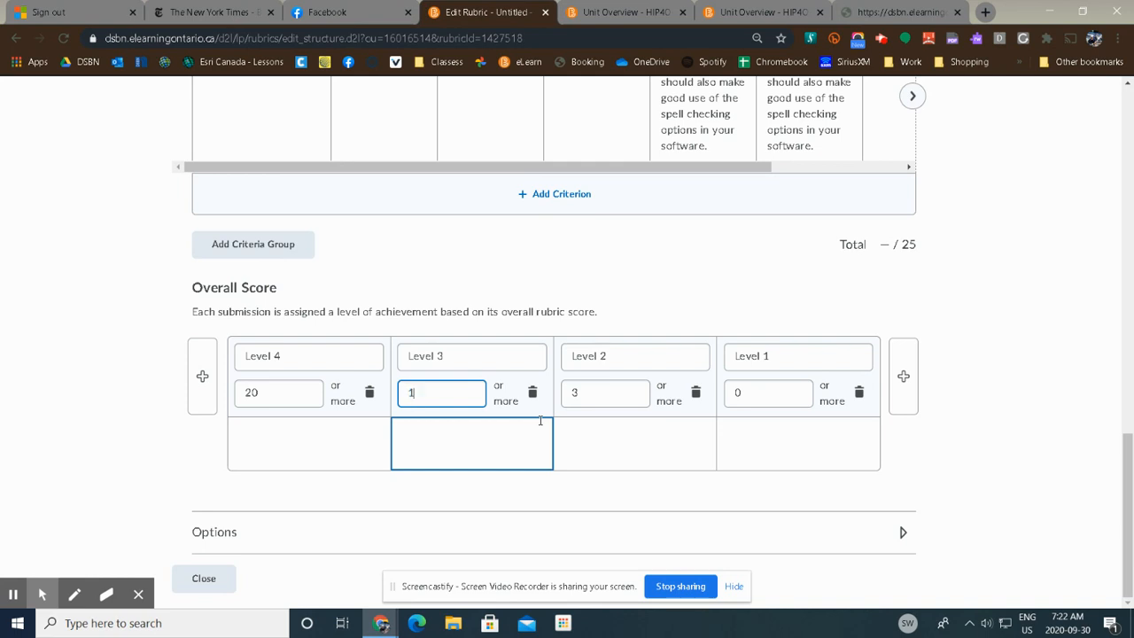
pyautogui.doubleClick(577, 392)
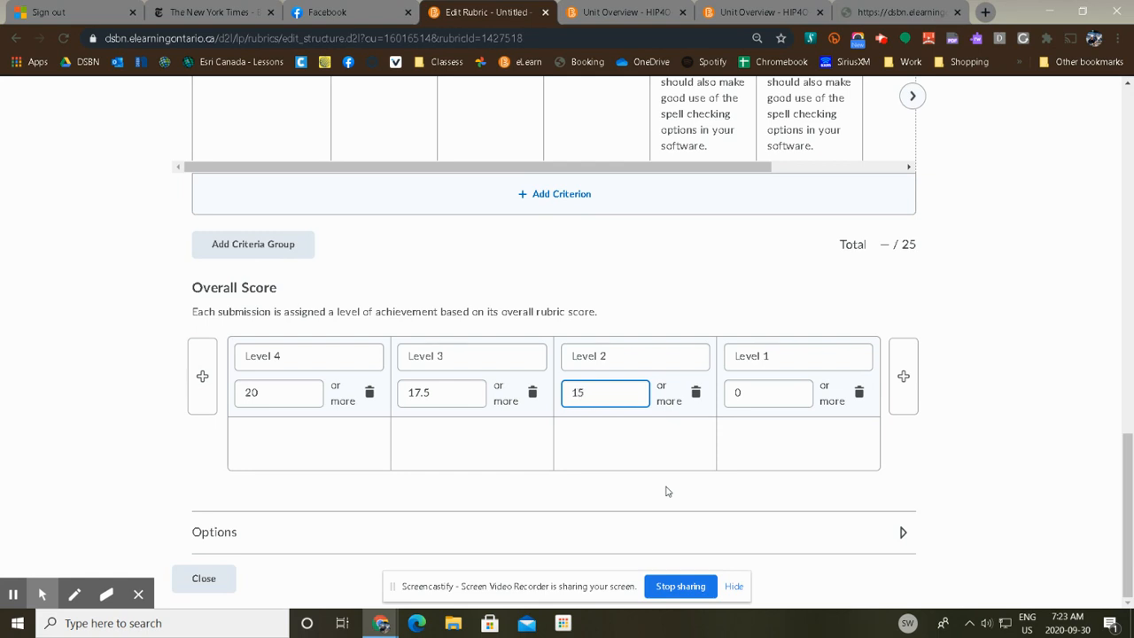
pyautogui.doubleClick(738, 392)
pyautogui.write('12.5')
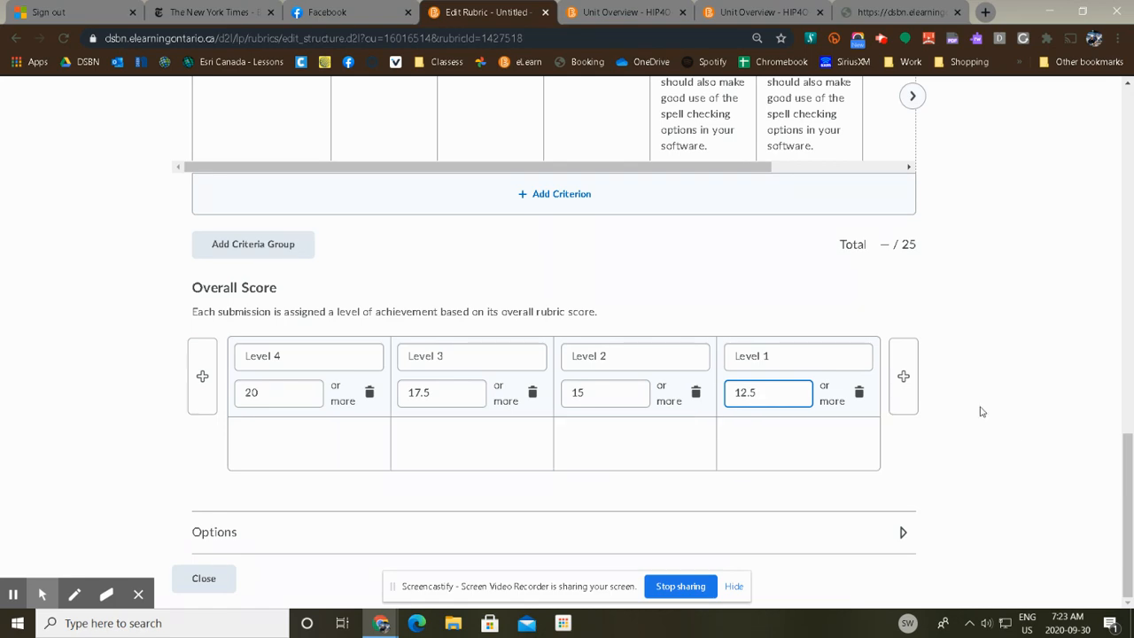
# - Close the rubric editor and set the Account Comparison rubric's status to Published
pyautogui.scroll(10, 1019, 257)
pyautogui.scroll(5, 1035, 262)
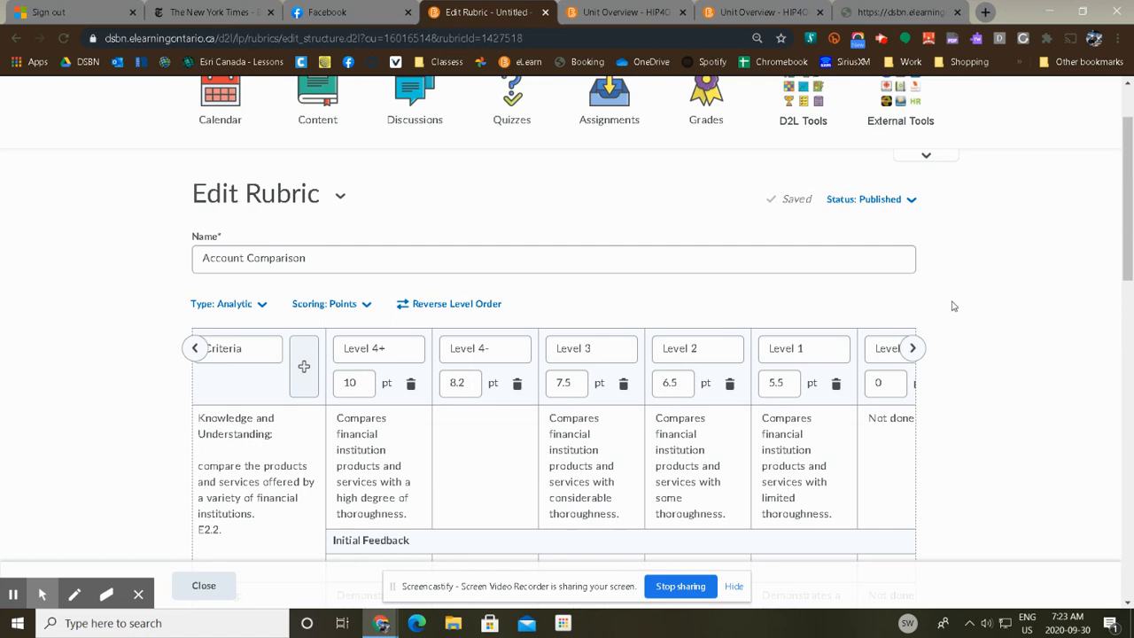
pyautogui.scroll(-15, 905, 311)
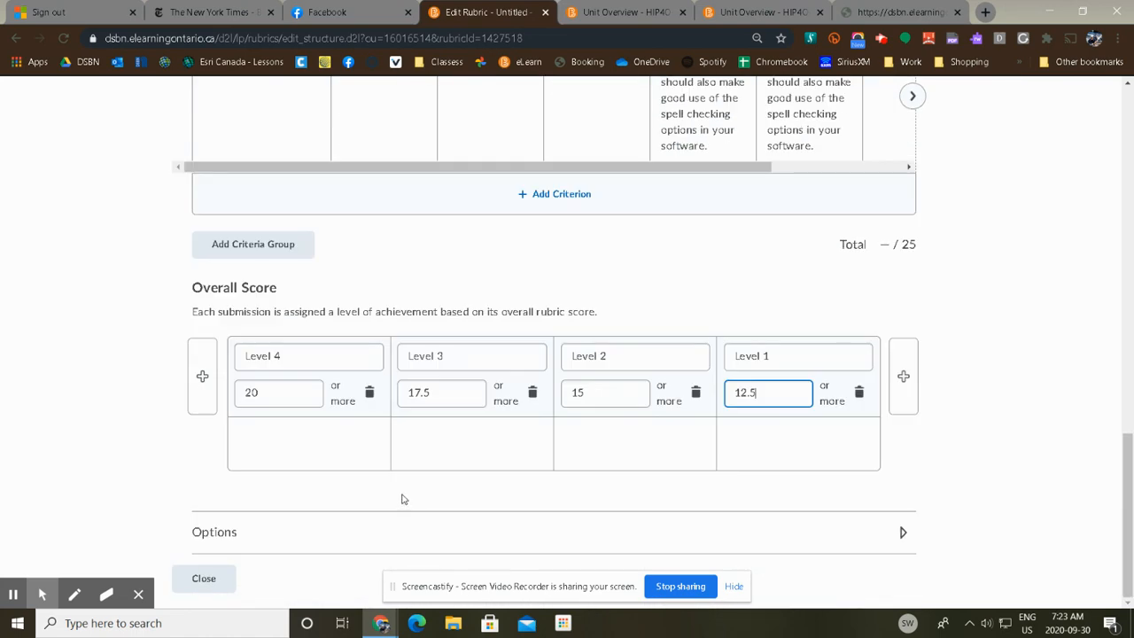
pyautogui.click(212, 578)
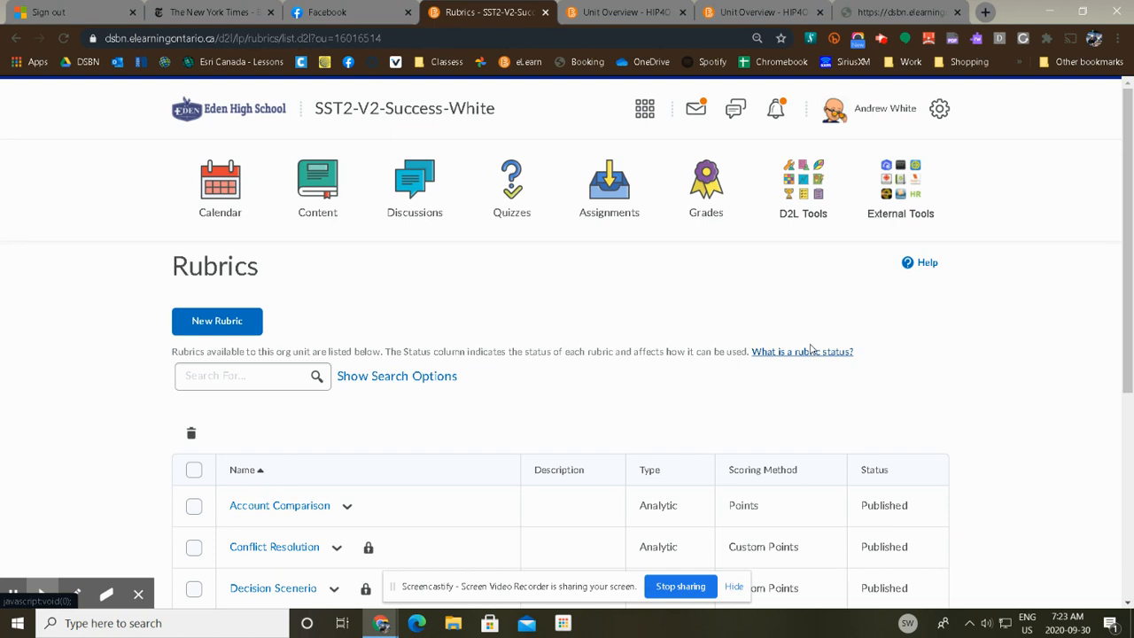
pyautogui.scroll(-3, 808, 350)
pyautogui.scroll(-1, 808, 349)
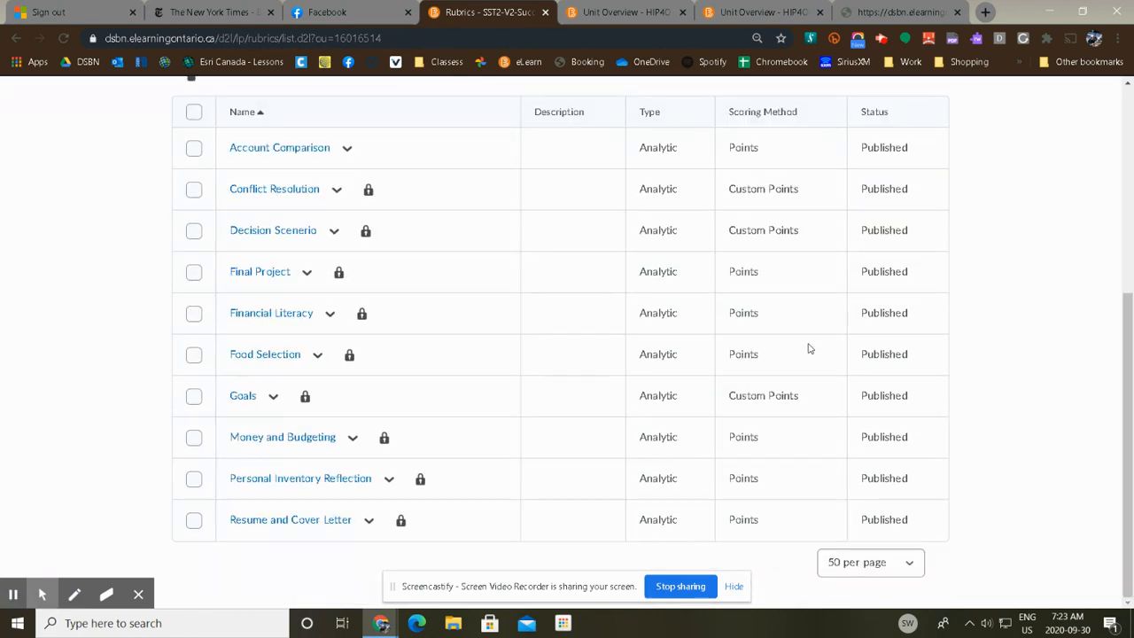
pyautogui.scroll(1, 808, 350)
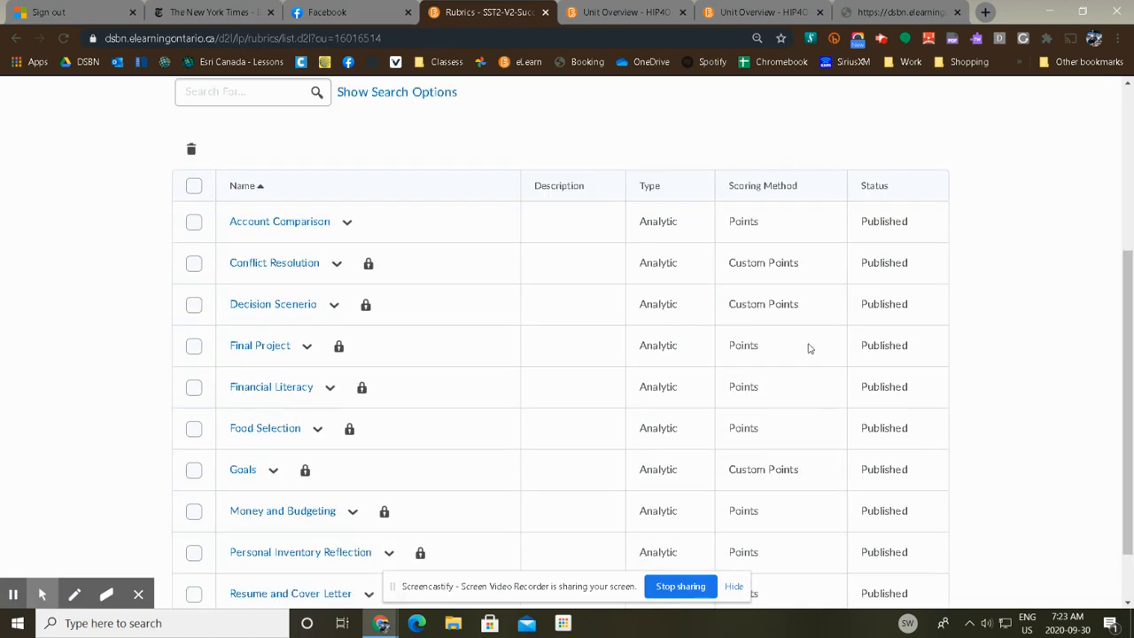
pyautogui.click(346, 223)
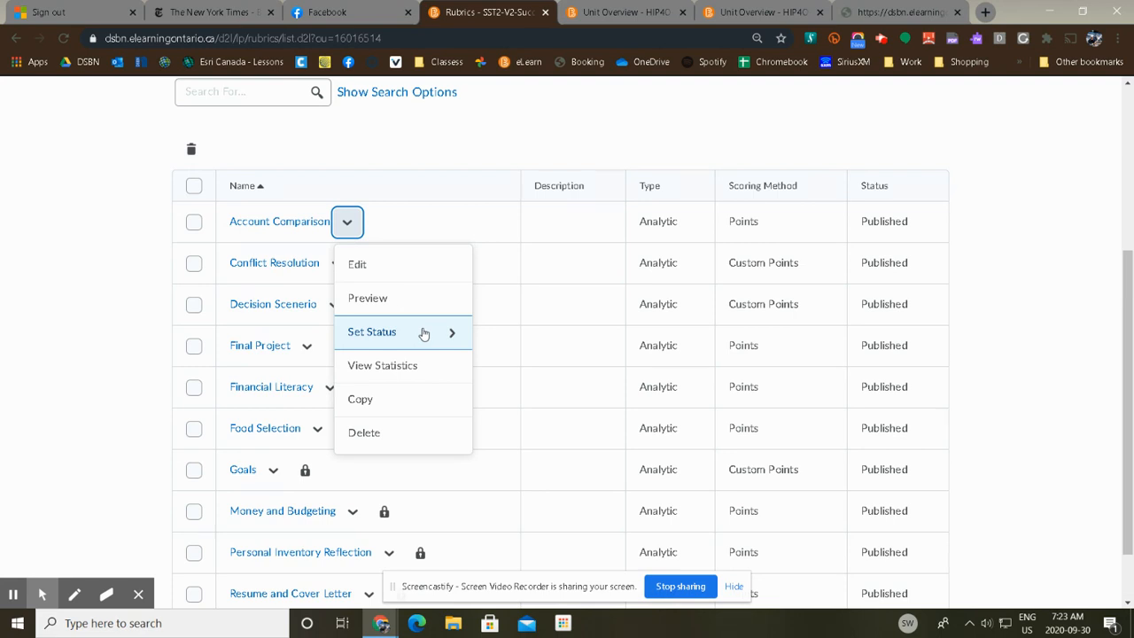
pyautogui.click(424, 332)
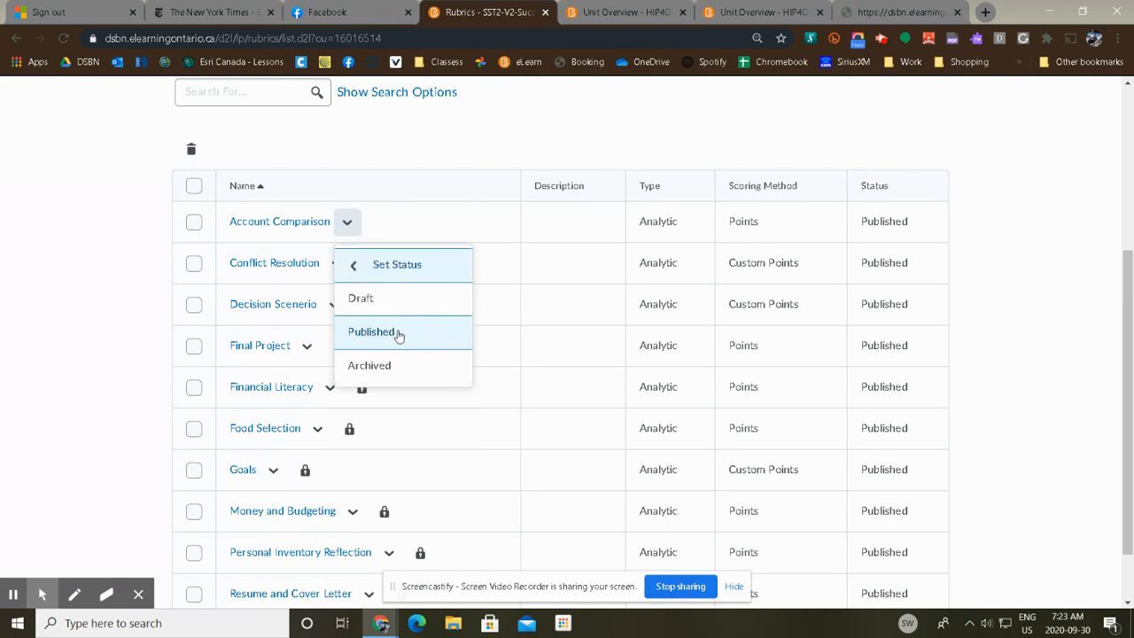
pyautogui.click(398, 334)
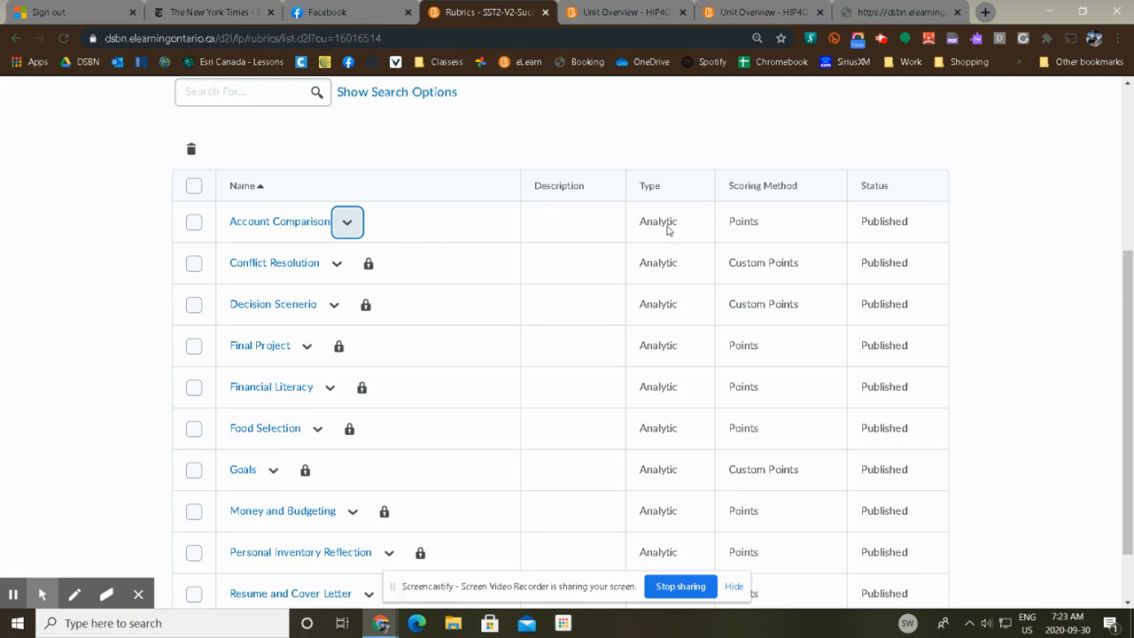
# - Open the U3A1 - Reflection assignment in Unit 3 - Money Matters for editing
pyautogui.scroll(3, 667, 228)
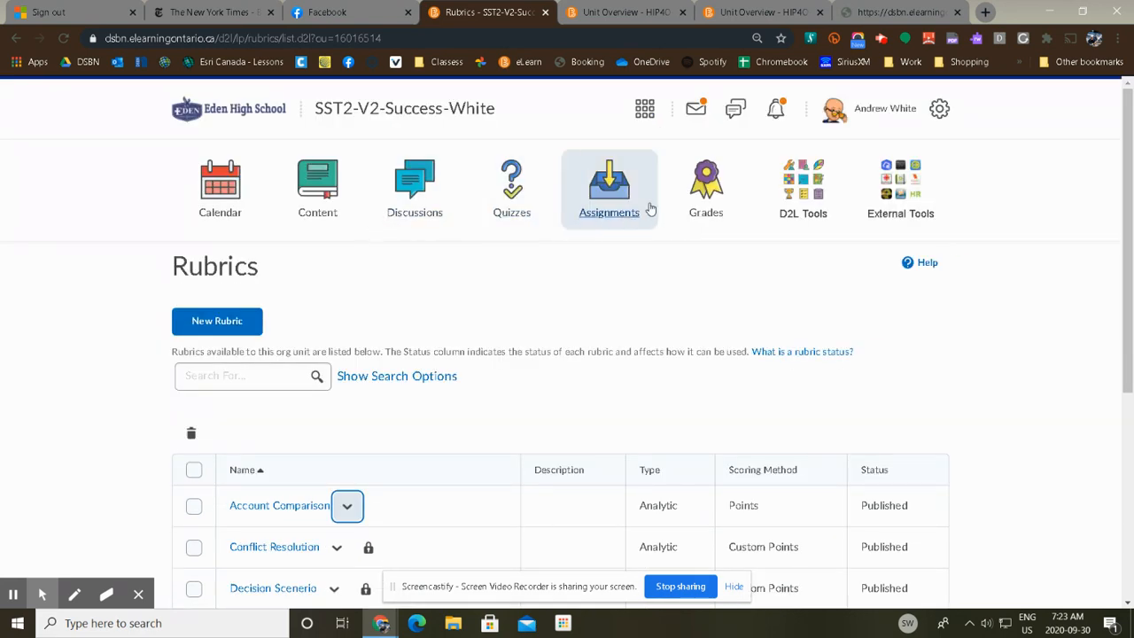
pyautogui.click(644, 209)
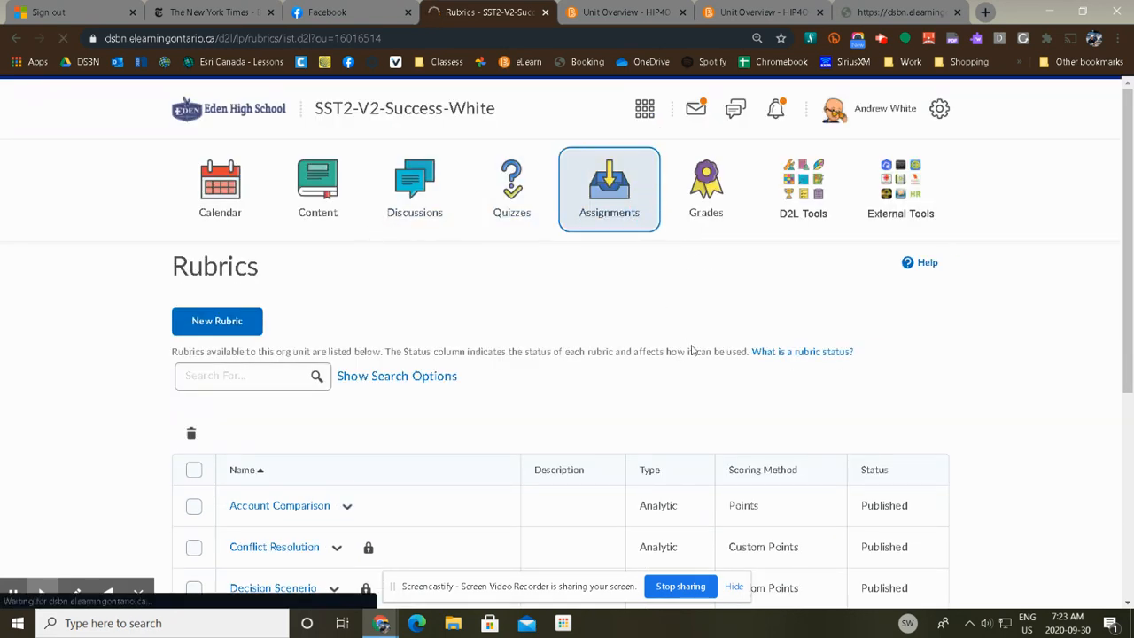
pyautogui.scroll(-1, 713, 342)
pyautogui.scroll(-2, 714, 342)
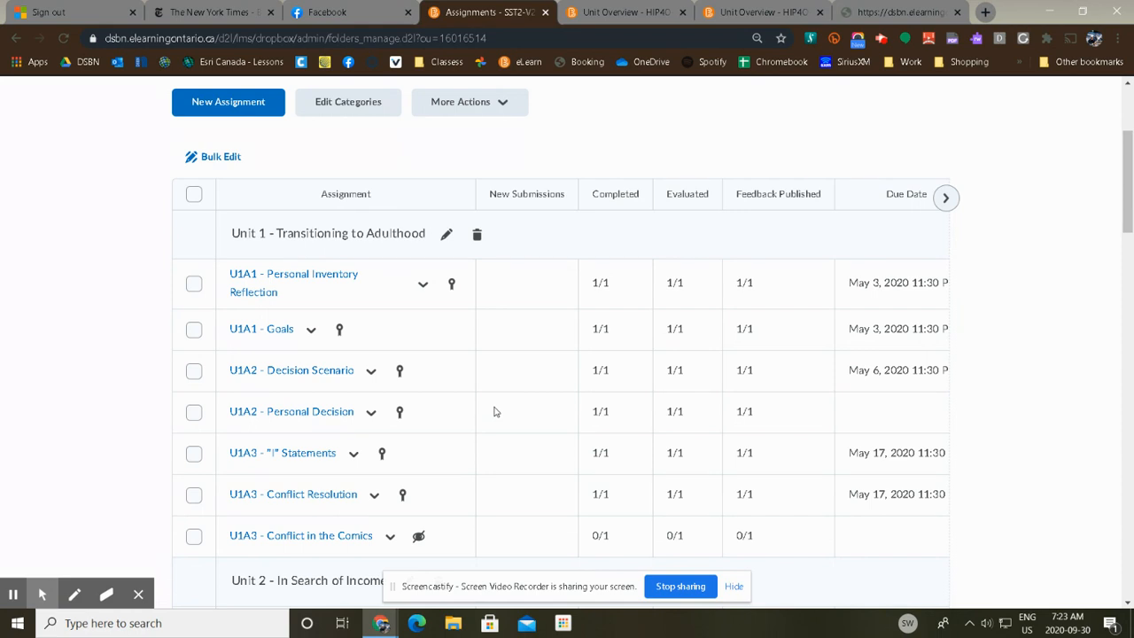
pyautogui.scroll(-9, 495, 412)
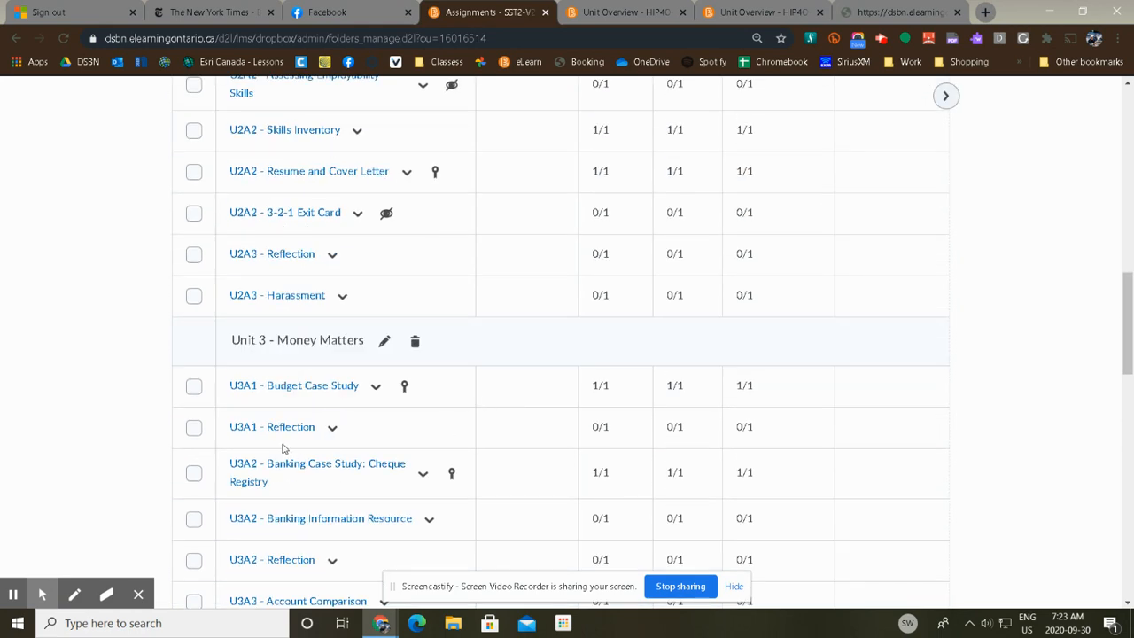
pyautogui.click(332, 427)
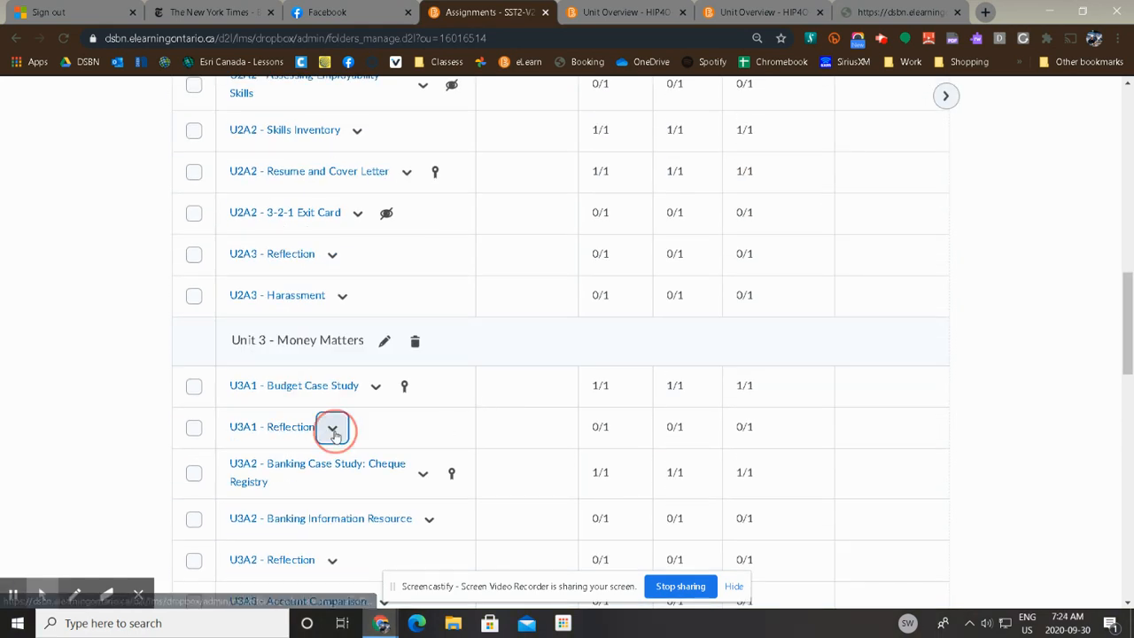
pyautogui.click(393, 248)
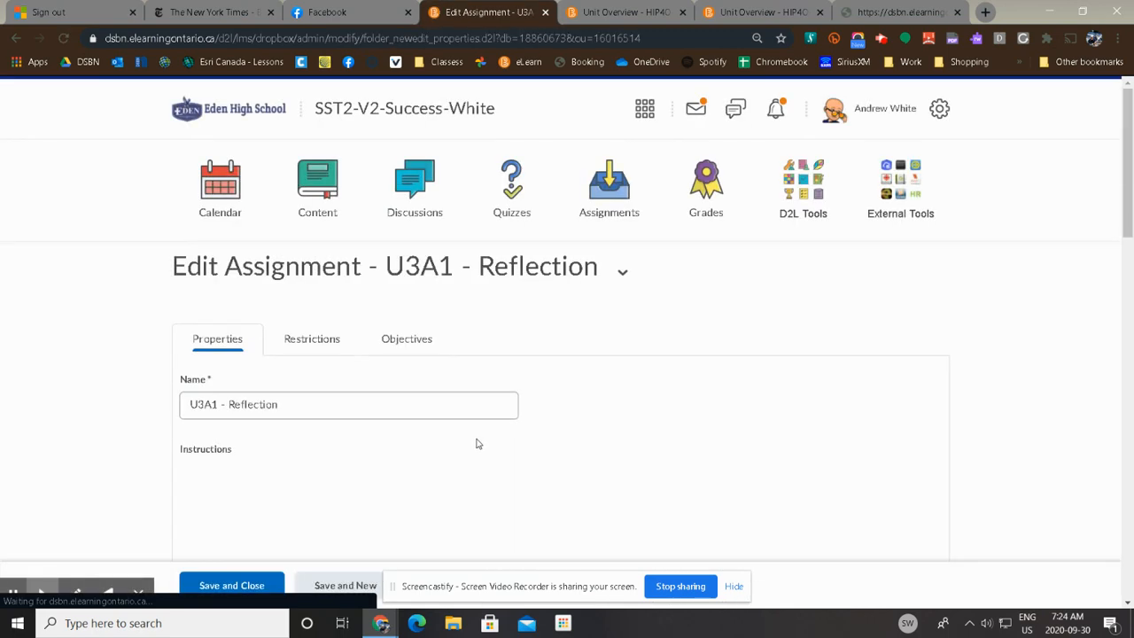
# - Attach the Account Comparison rubric to the assignment in its Evaluation and Feedback settings
pyautogui.scroll(-8, 492, 419)
pyautogui.click(451, 432)
pyautogui.scroll(-4, 451, 432)
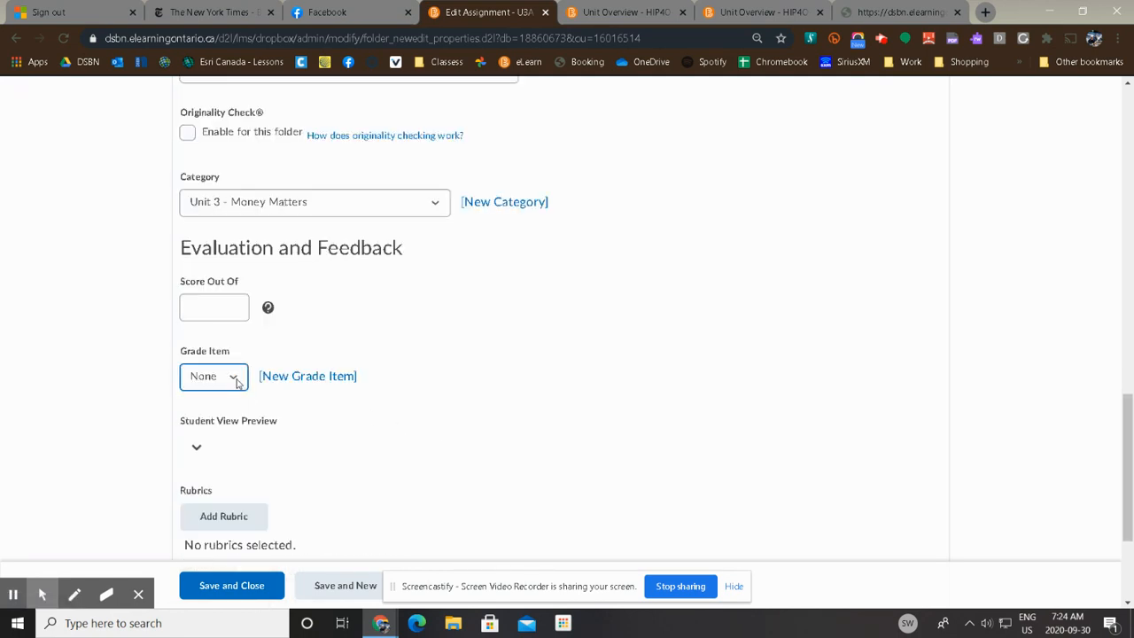
pyautogui.scroll(-2, 292, 446)
pyautogui.click(245, 372)
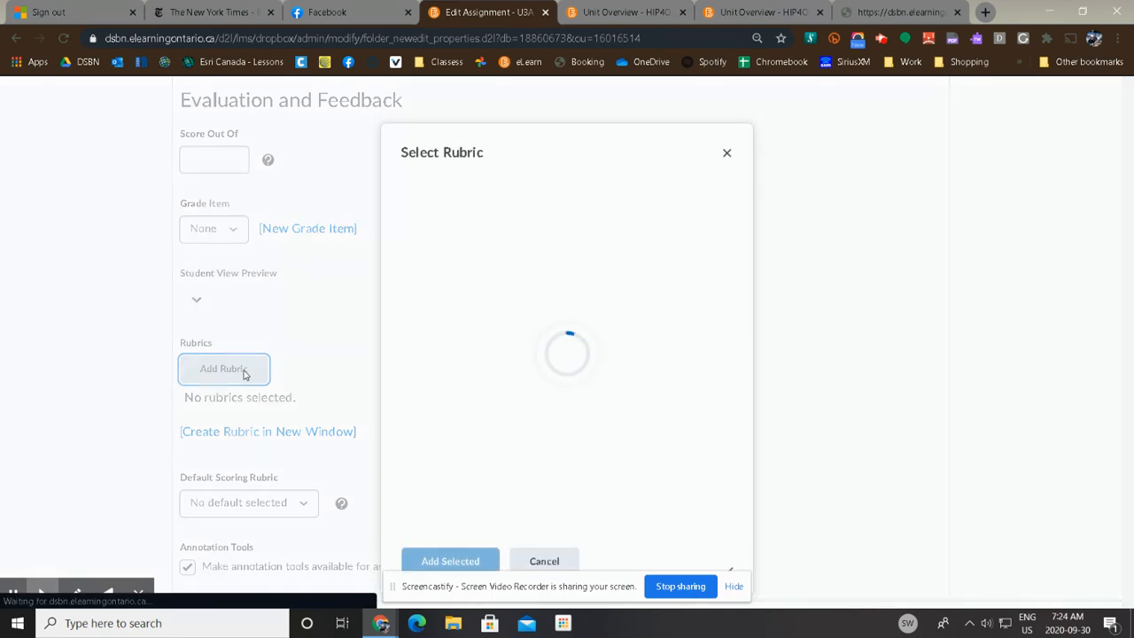
pyautogui.click(423, 288)
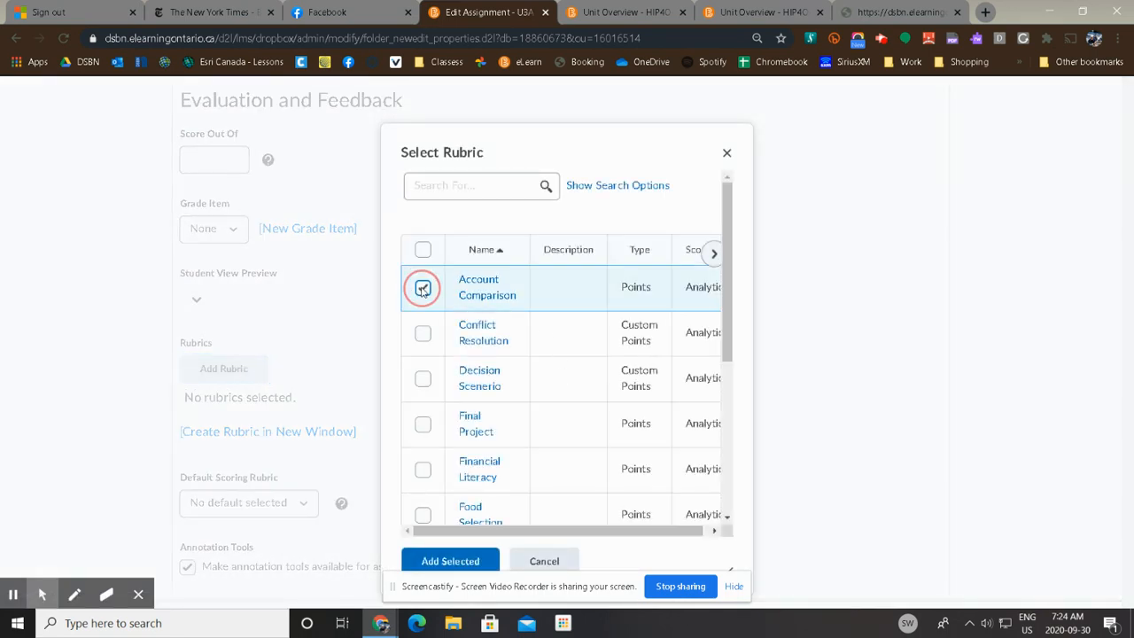
pyautogui.click(452, 561)
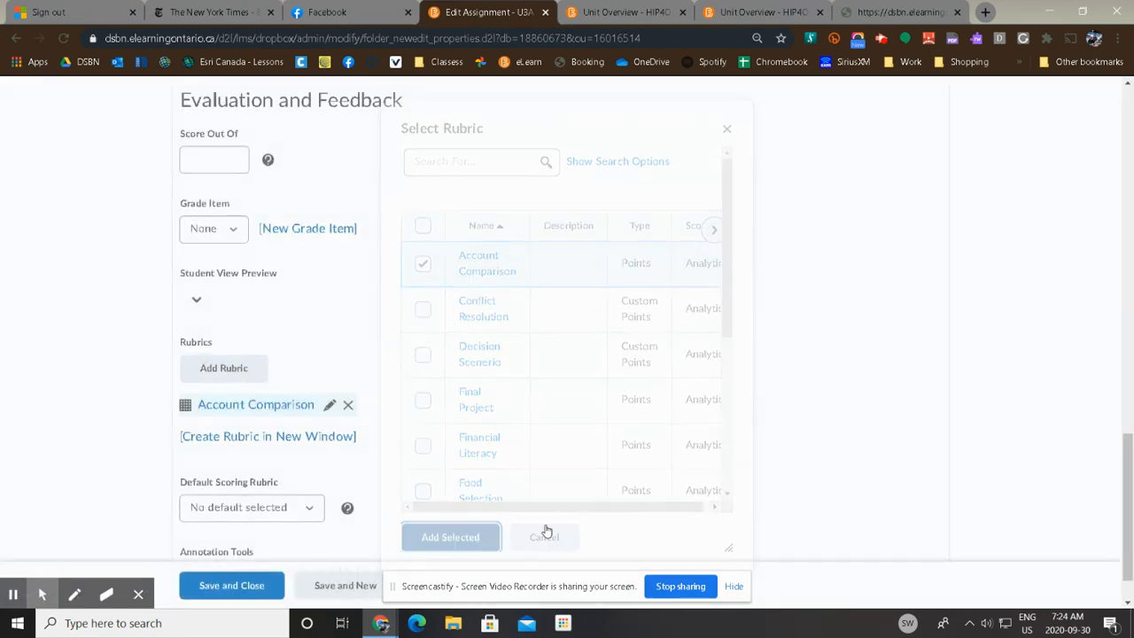
# - Make the assignment scored out of 25, leave its grade item at None, and save and close it
pyautogui.scroll(2, 359, 282)
pyautogui.click(214, 307)
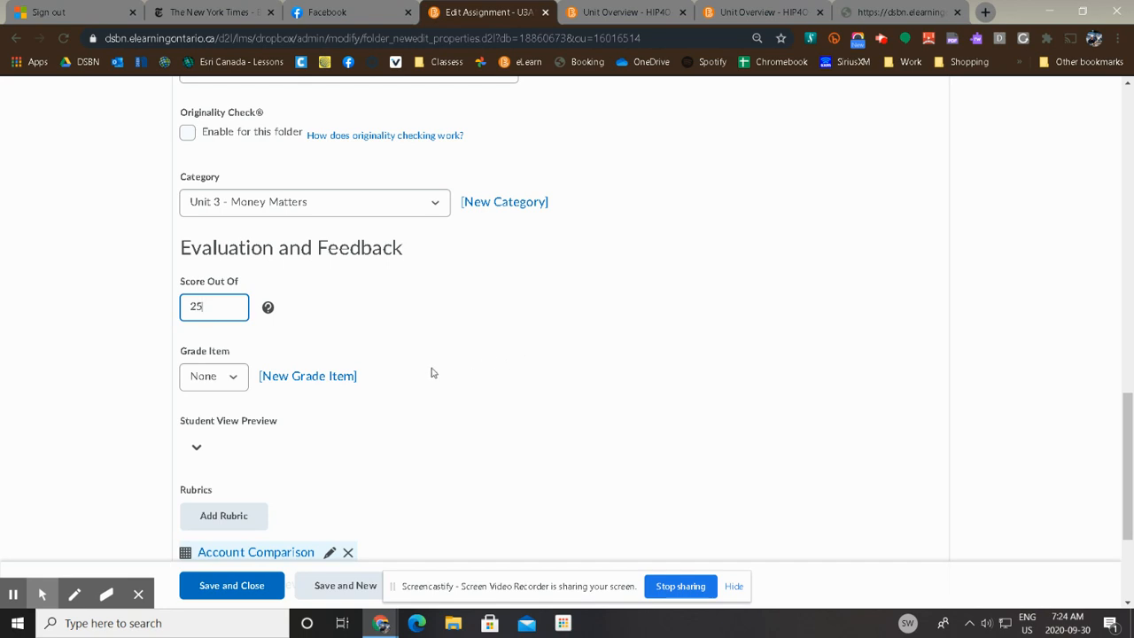
pyautogui.click(238, 378)
pyautogui.click(237, 379)
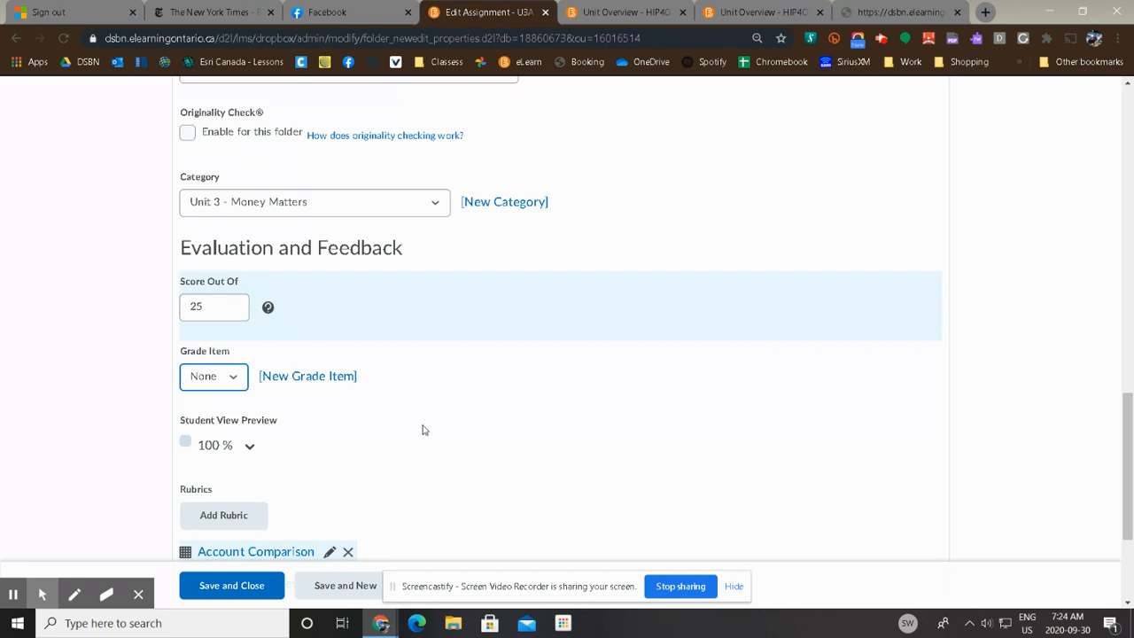
pyautogui.scroll(-3, 425, 428)
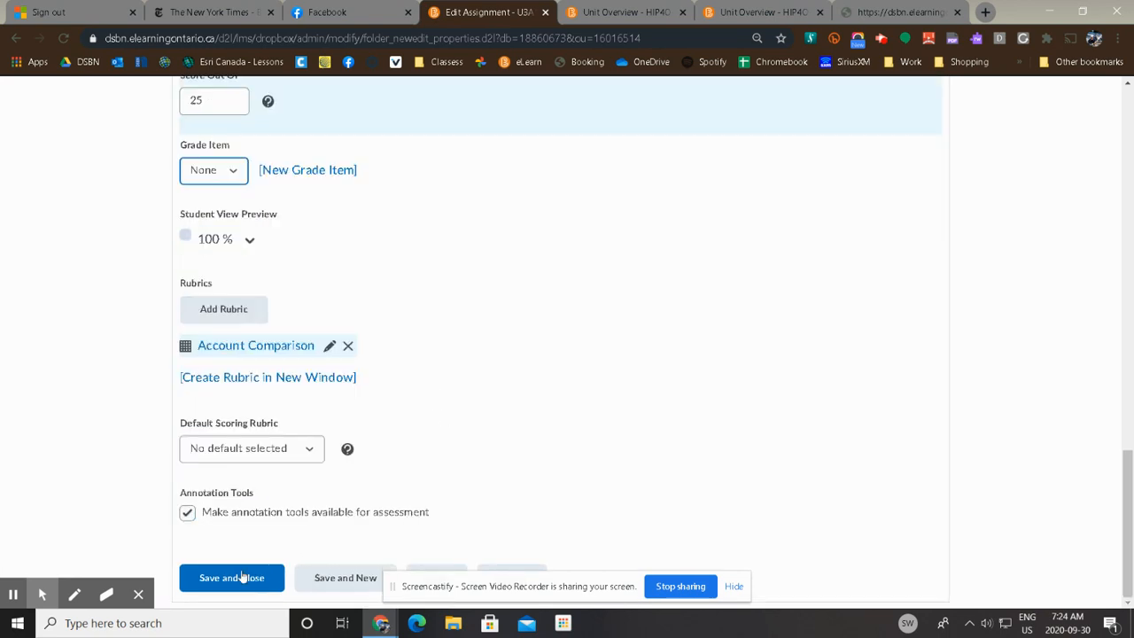
pyautogui.scroll(6, 576, 392)
pyautogui.scroll(12, 573, 391)
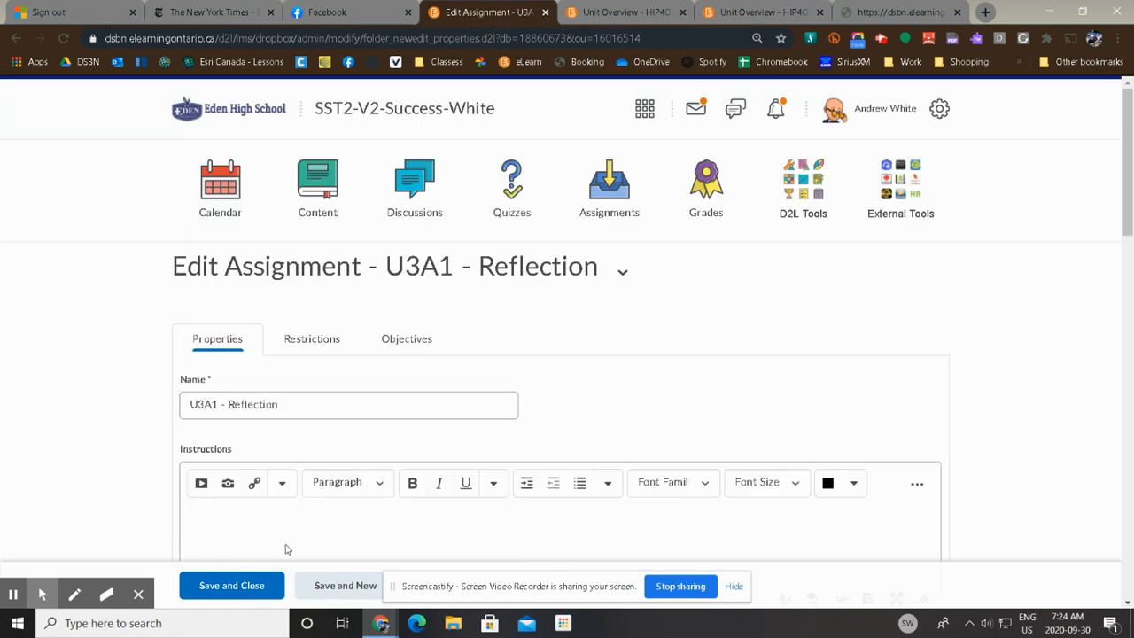
pyautogui.click(266, 587)
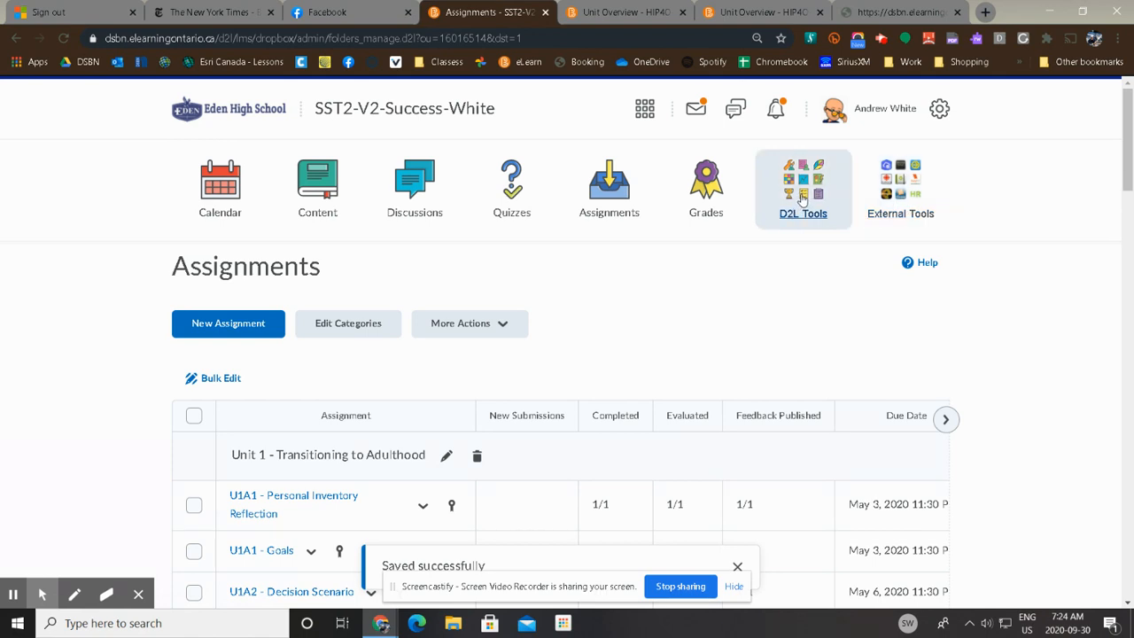
# - Switch the course to the student view and open its assignments list
pyautogui.click(885, 108)
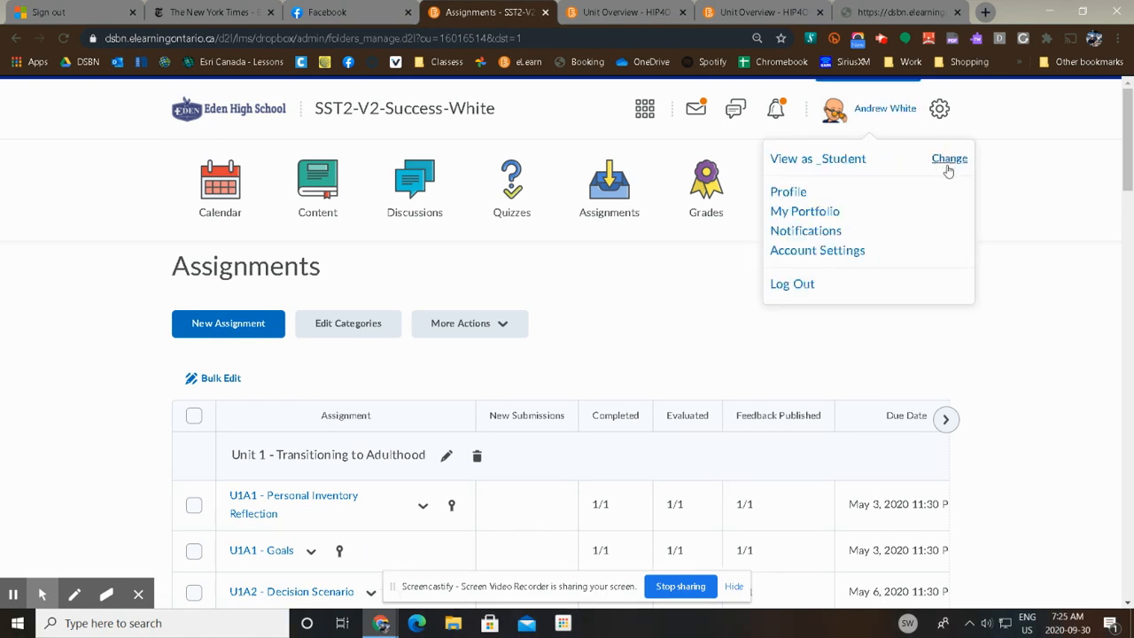
pyautogui.click(846, 159)
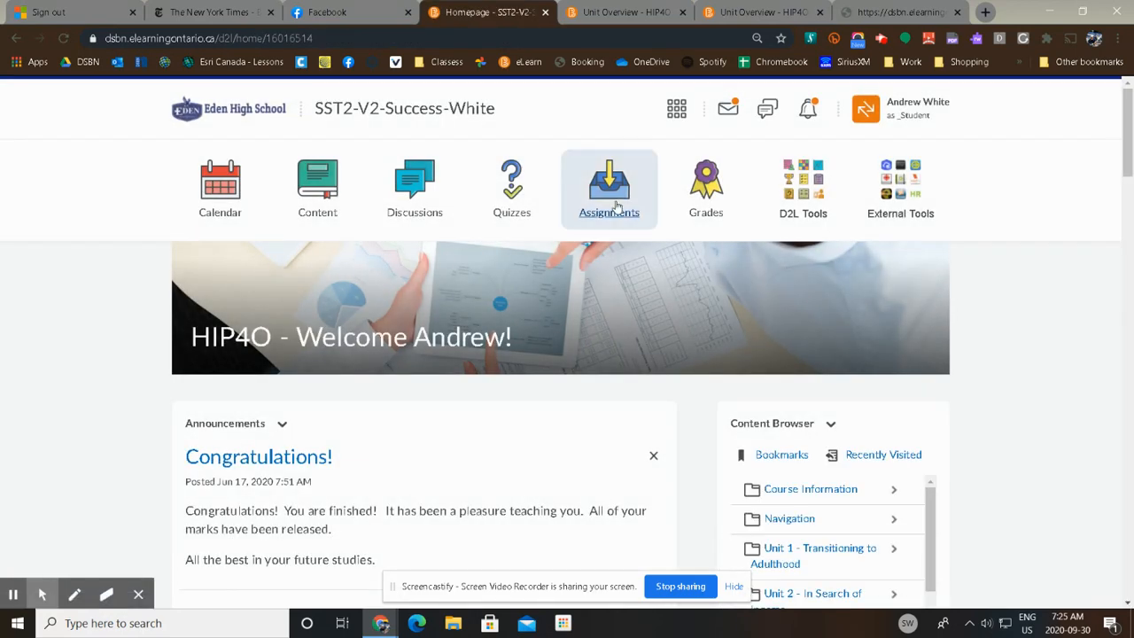
pyautogui.click(614, 203)
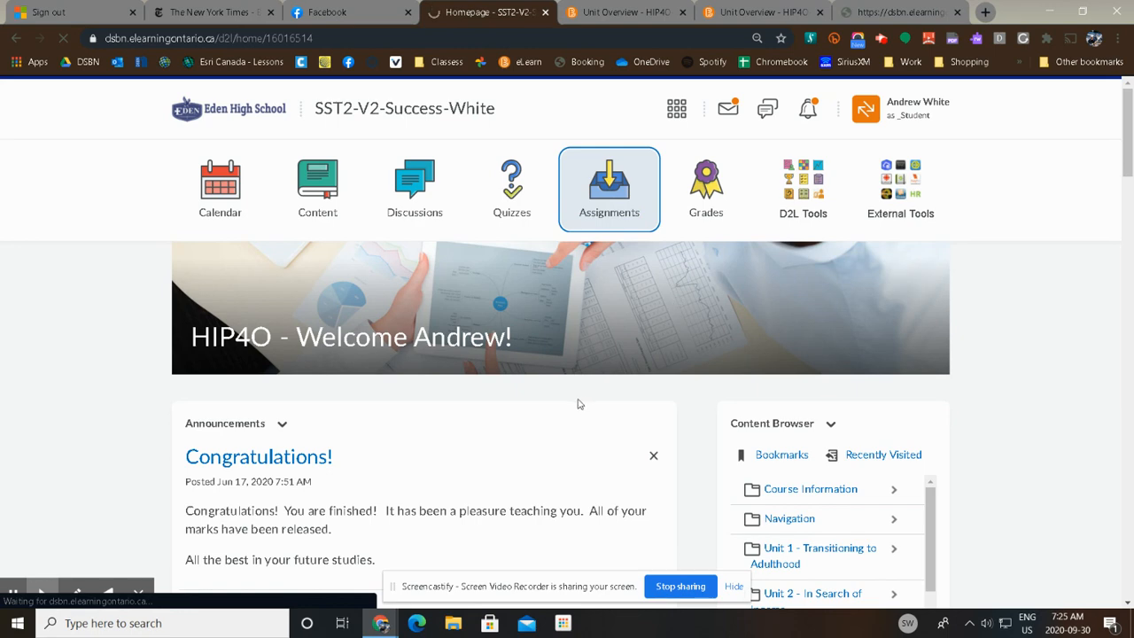
pyautogui.scroll(-5, 519, 401)
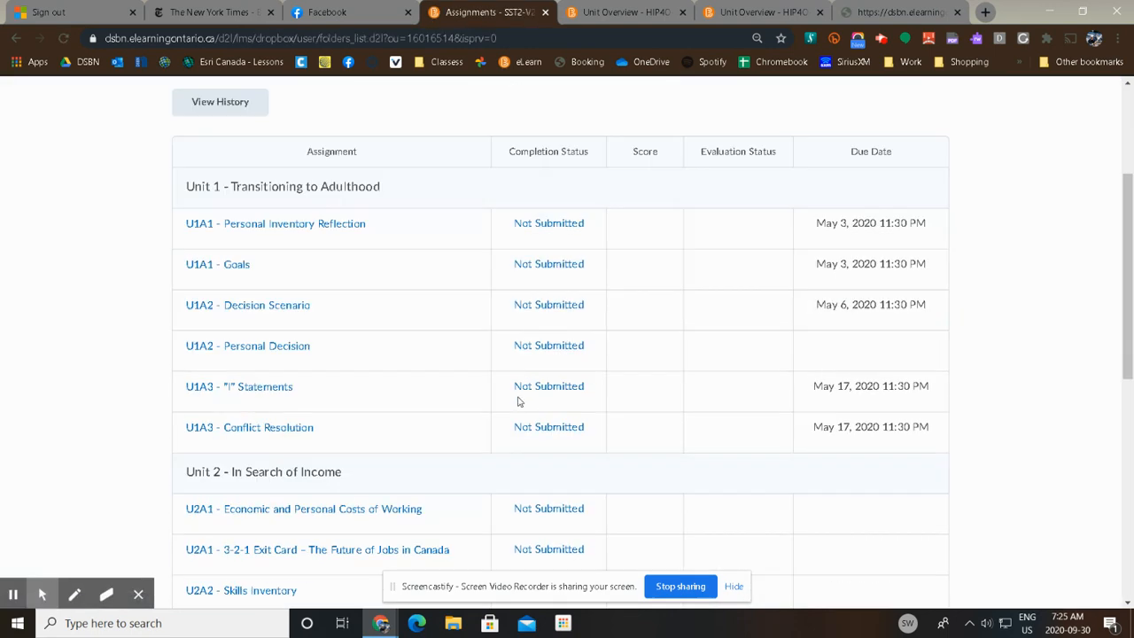
pyautogui.scroll(-2, 518, 401)
pyautogui.click(244, 379)
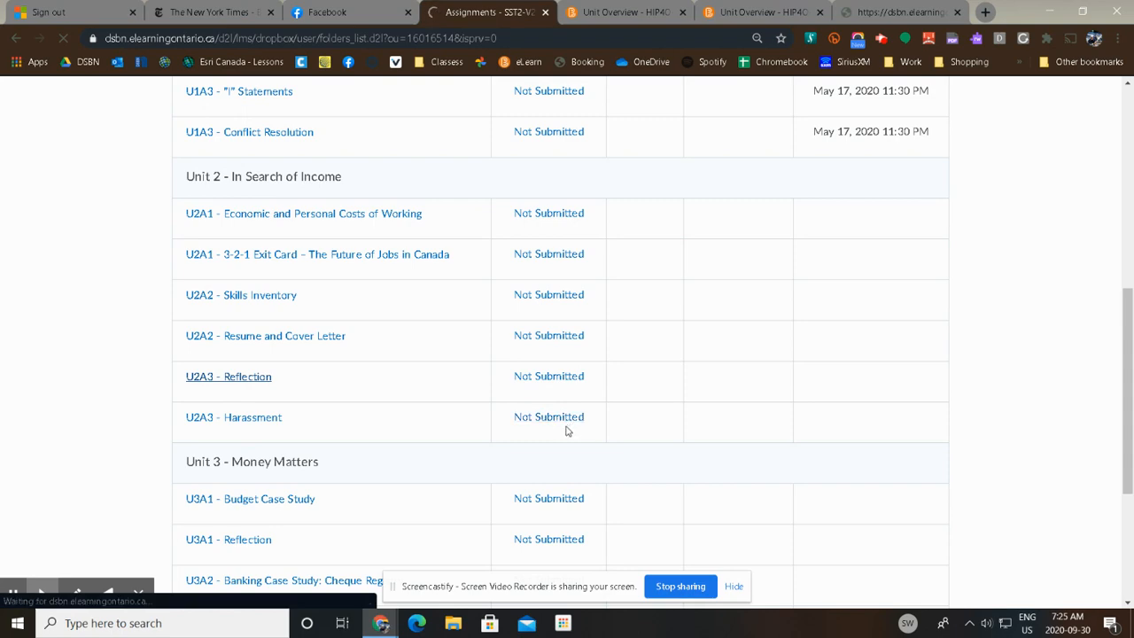
pyautogui.scroll(-1, 568, 413)
pyautogui.scroll(-2, 572, 414)
pyautogui.scroll(3, 571, 412)
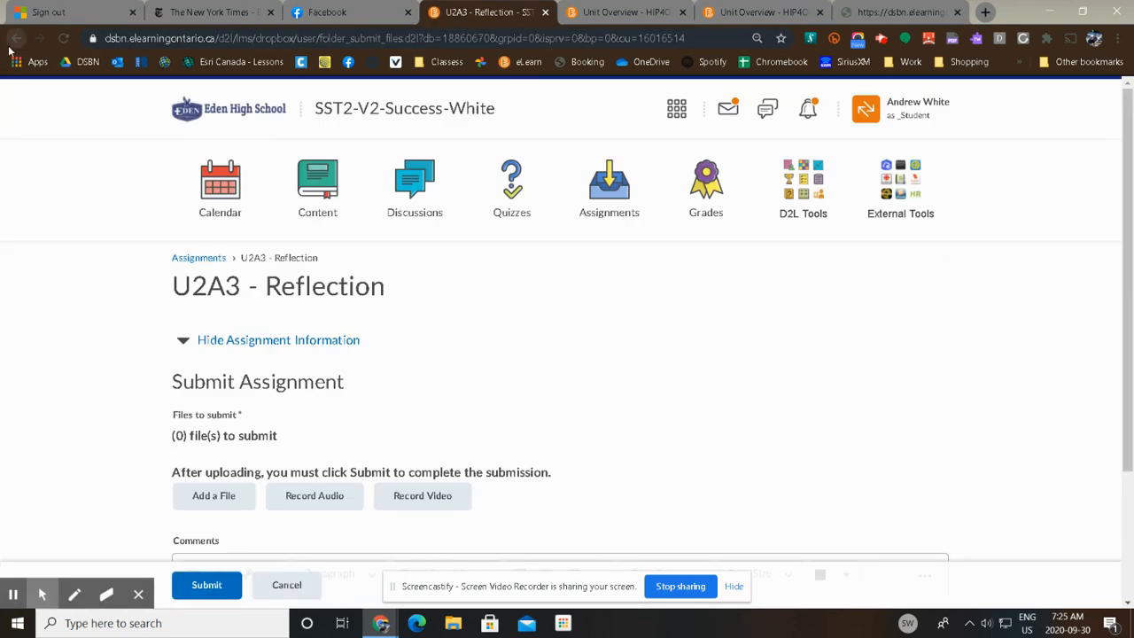
pyautogui.click(202, 260)
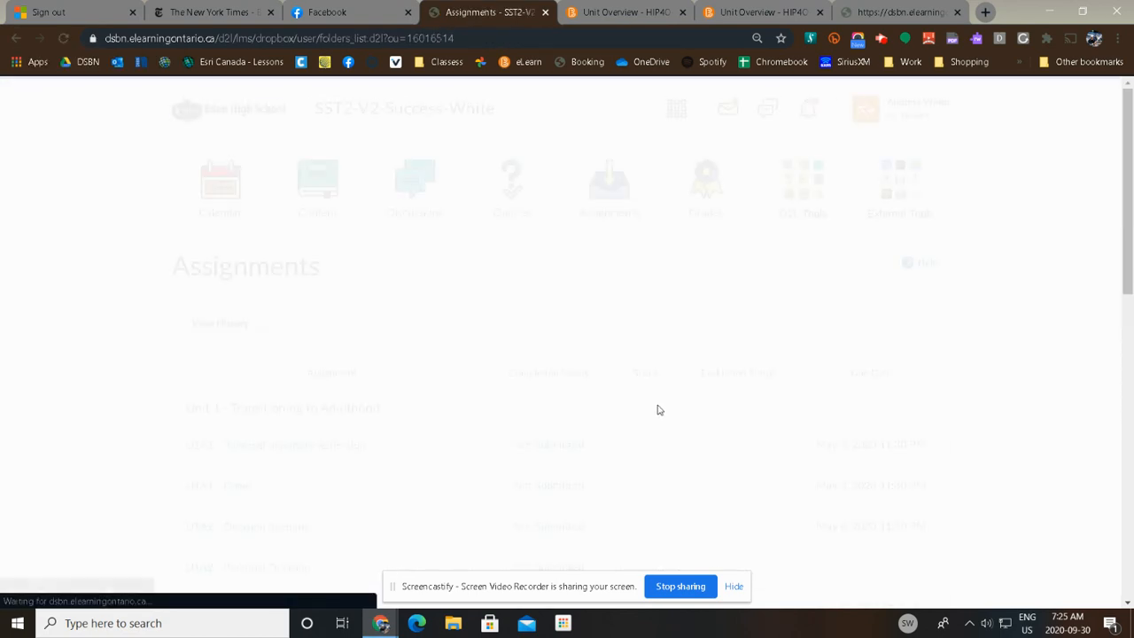
# - Open the U3A1 - Reflection assignment under Unit 3 - Money Matters in the student's assignments list
pyautogui.scroll(-4, 648, 405)
pyautogui.scroll(-2, 623, 402)
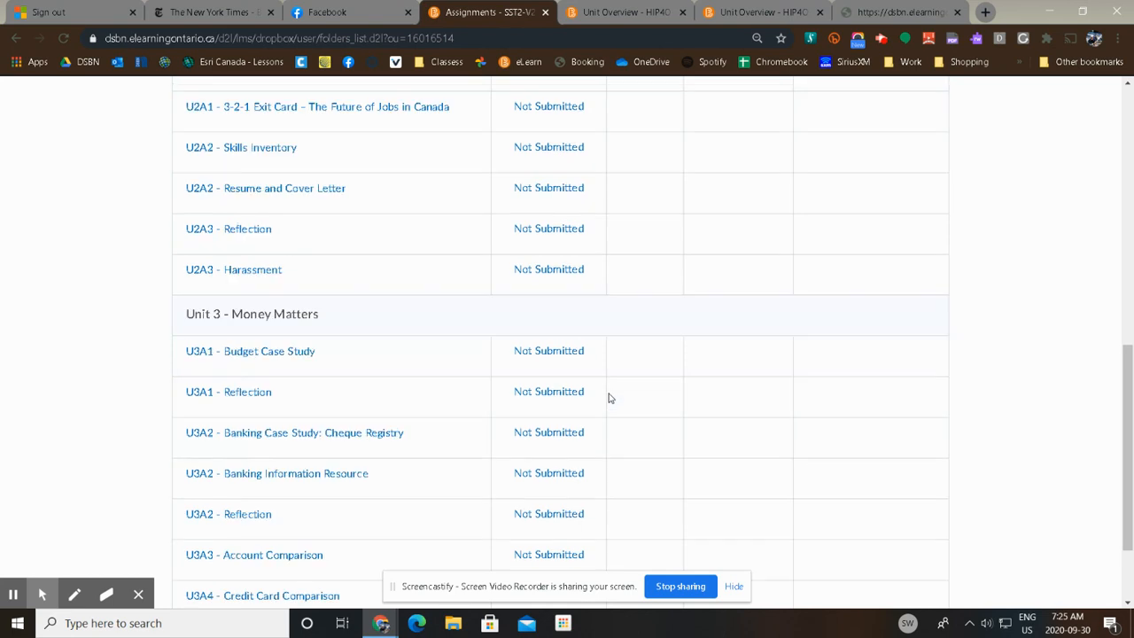
pyautogui.click(249, 394)
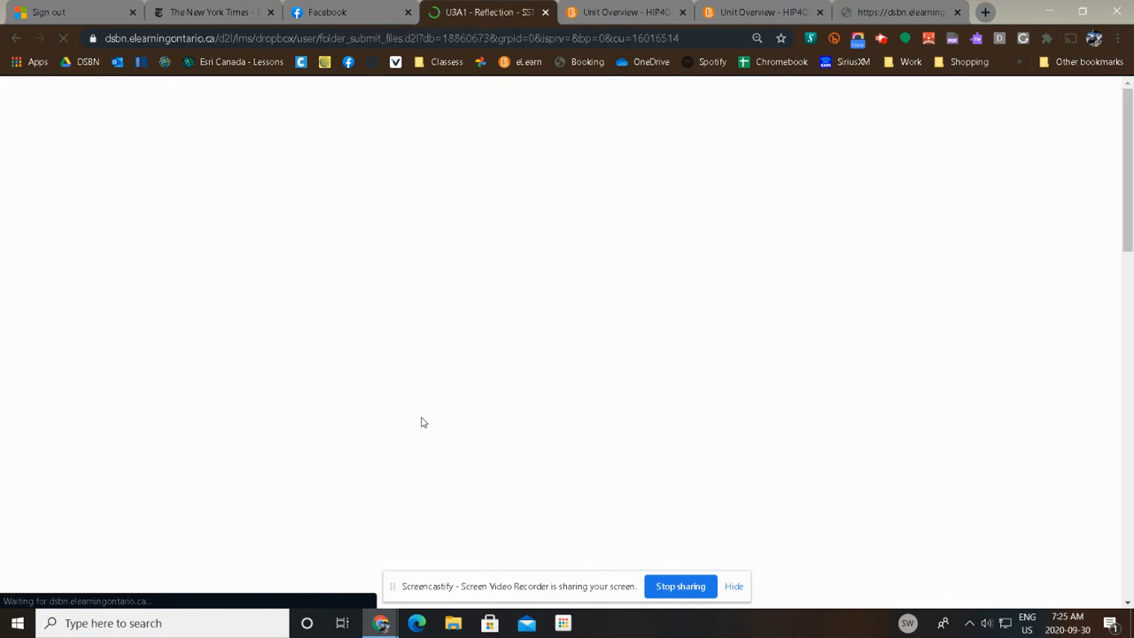
# - Examine the attached Account Comparison rubric on the student's submission page, including its criteria, level points, total and overall score levels
pyautogui.scroll(-3, 426, 414)
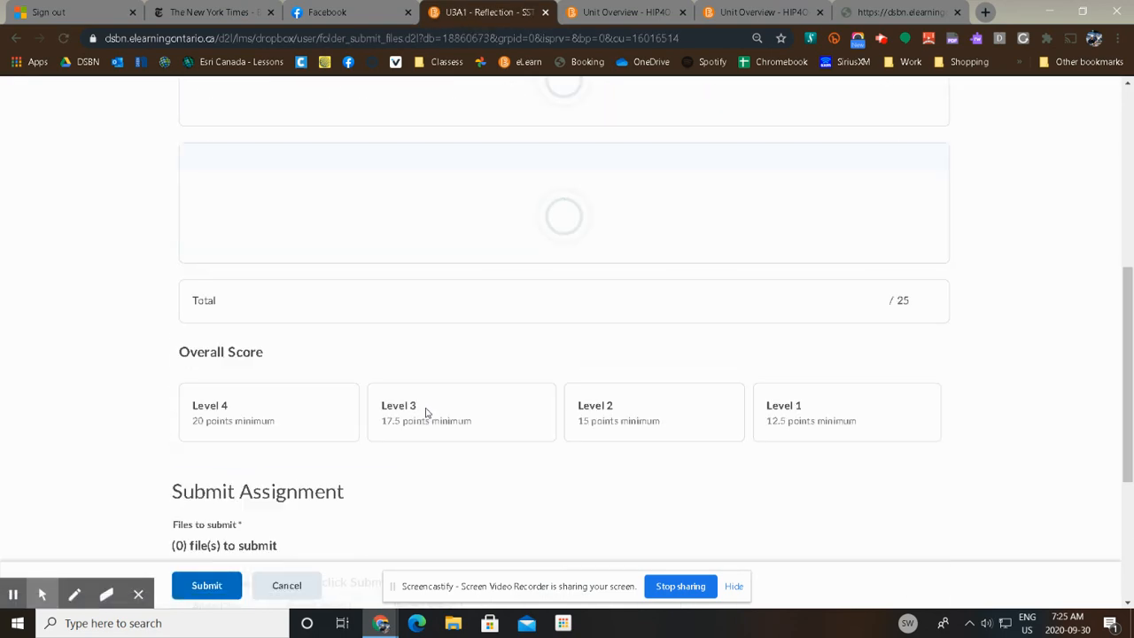
pyautogui.scroll(2, 425, 413)
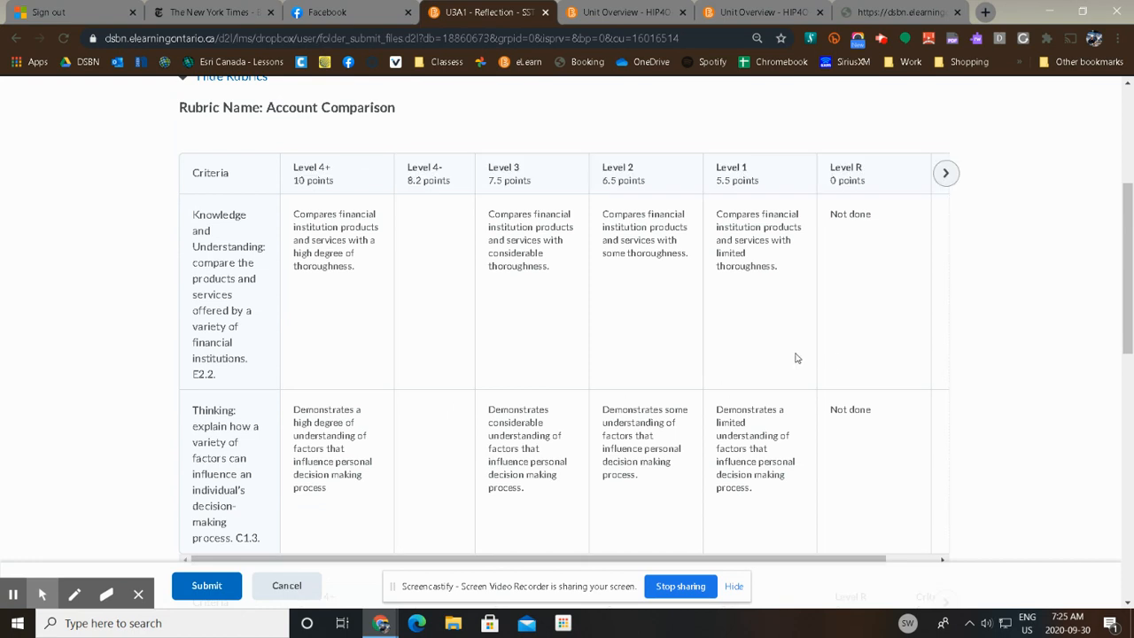
pyautogui.scroll(-1, 696, 358)
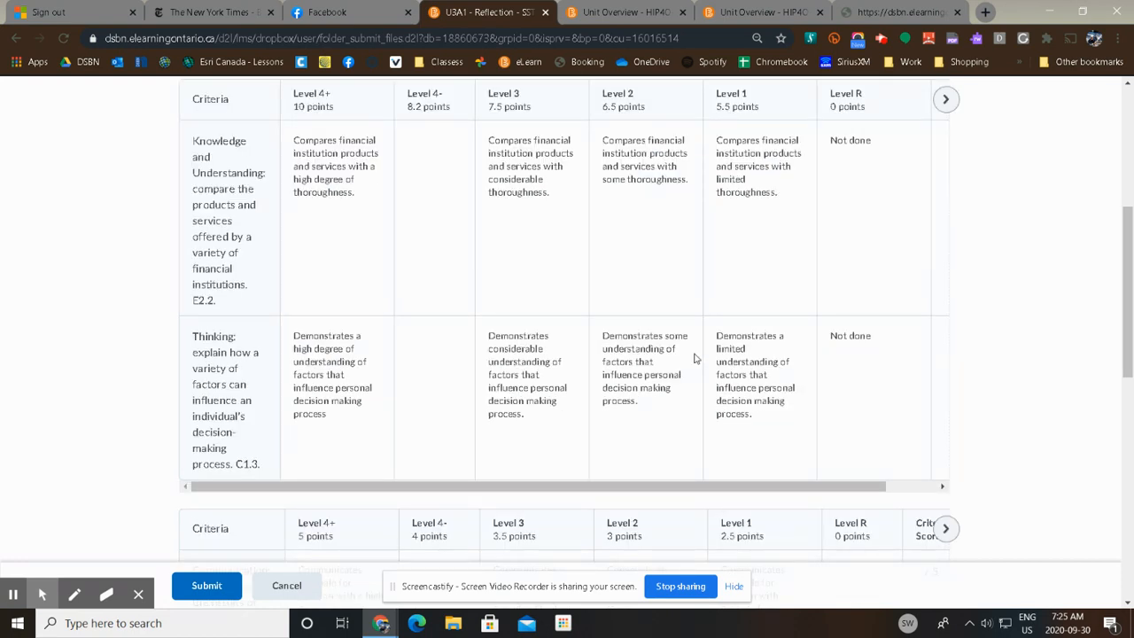
pyautogui.scroll(-2, 696, 358)
pyautogui.scroll(-3, 692, 359)
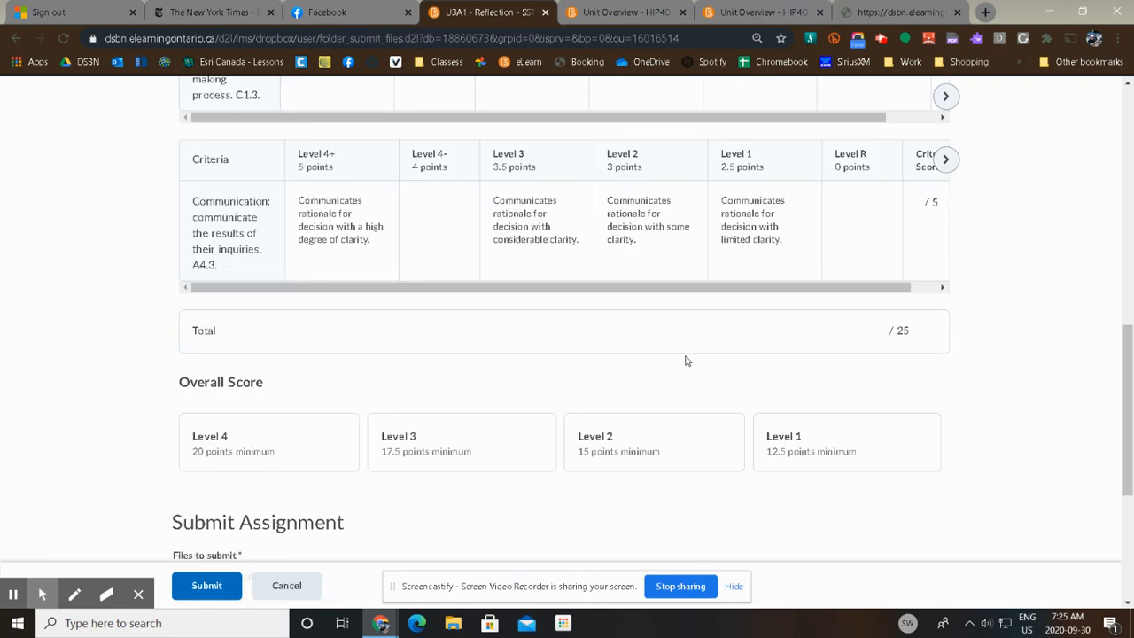
pyautogui.scroll(8, 689, 362)
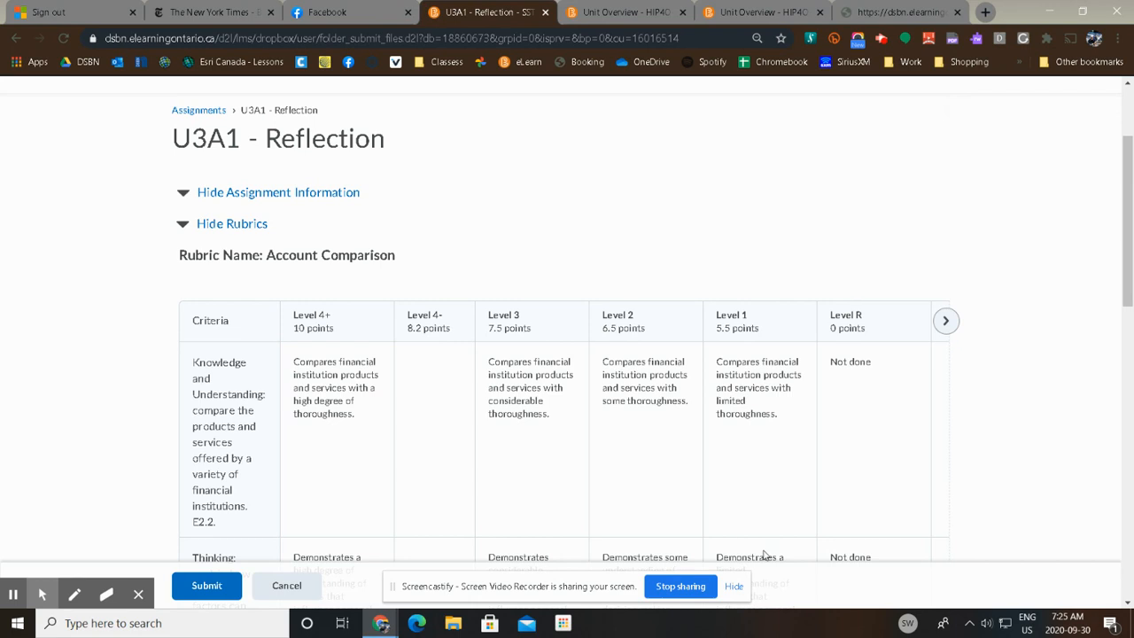
pyautogui.click(734, 586)
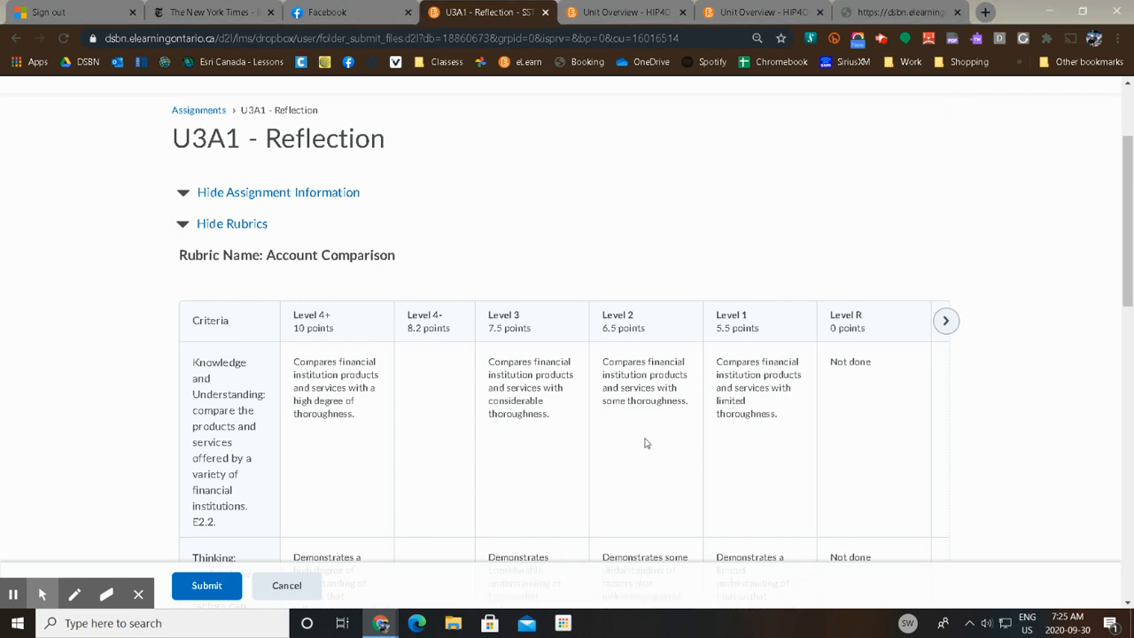